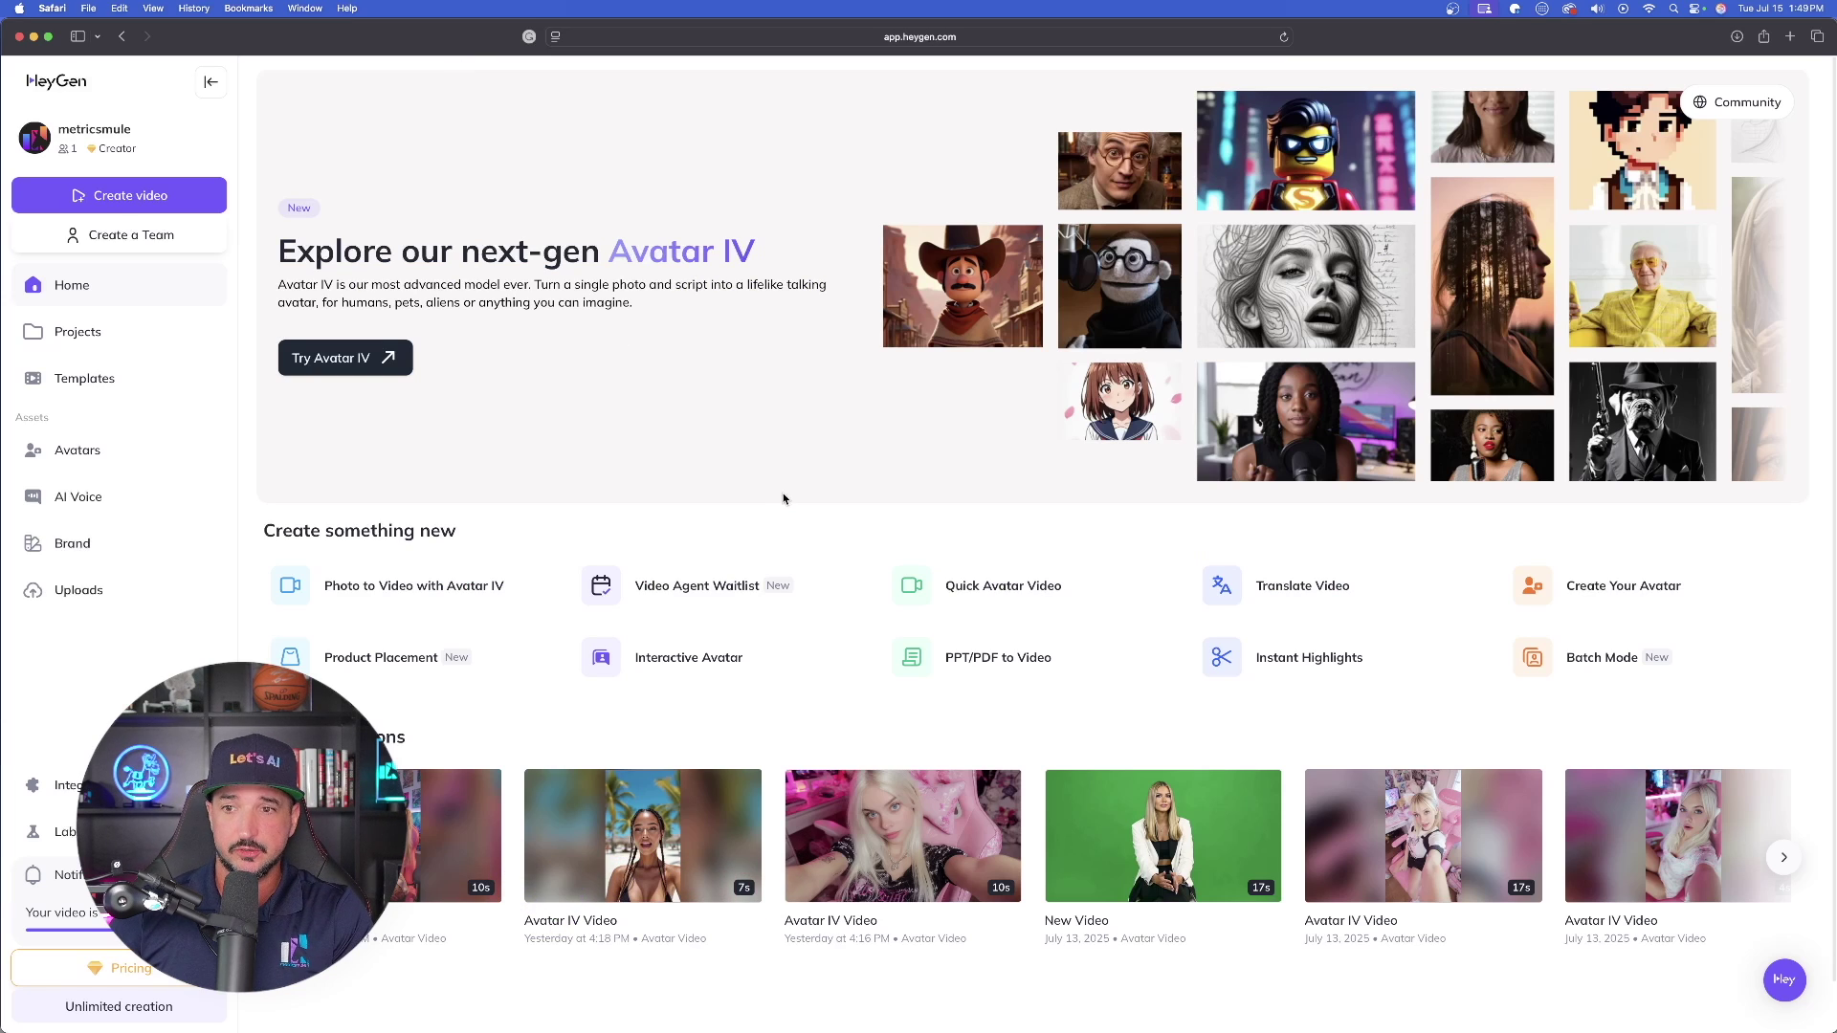
Go to HeyGen Labs and bring up the Video Podcast generator's link-or-PDF step
scroll(775, 569, "down", 1)
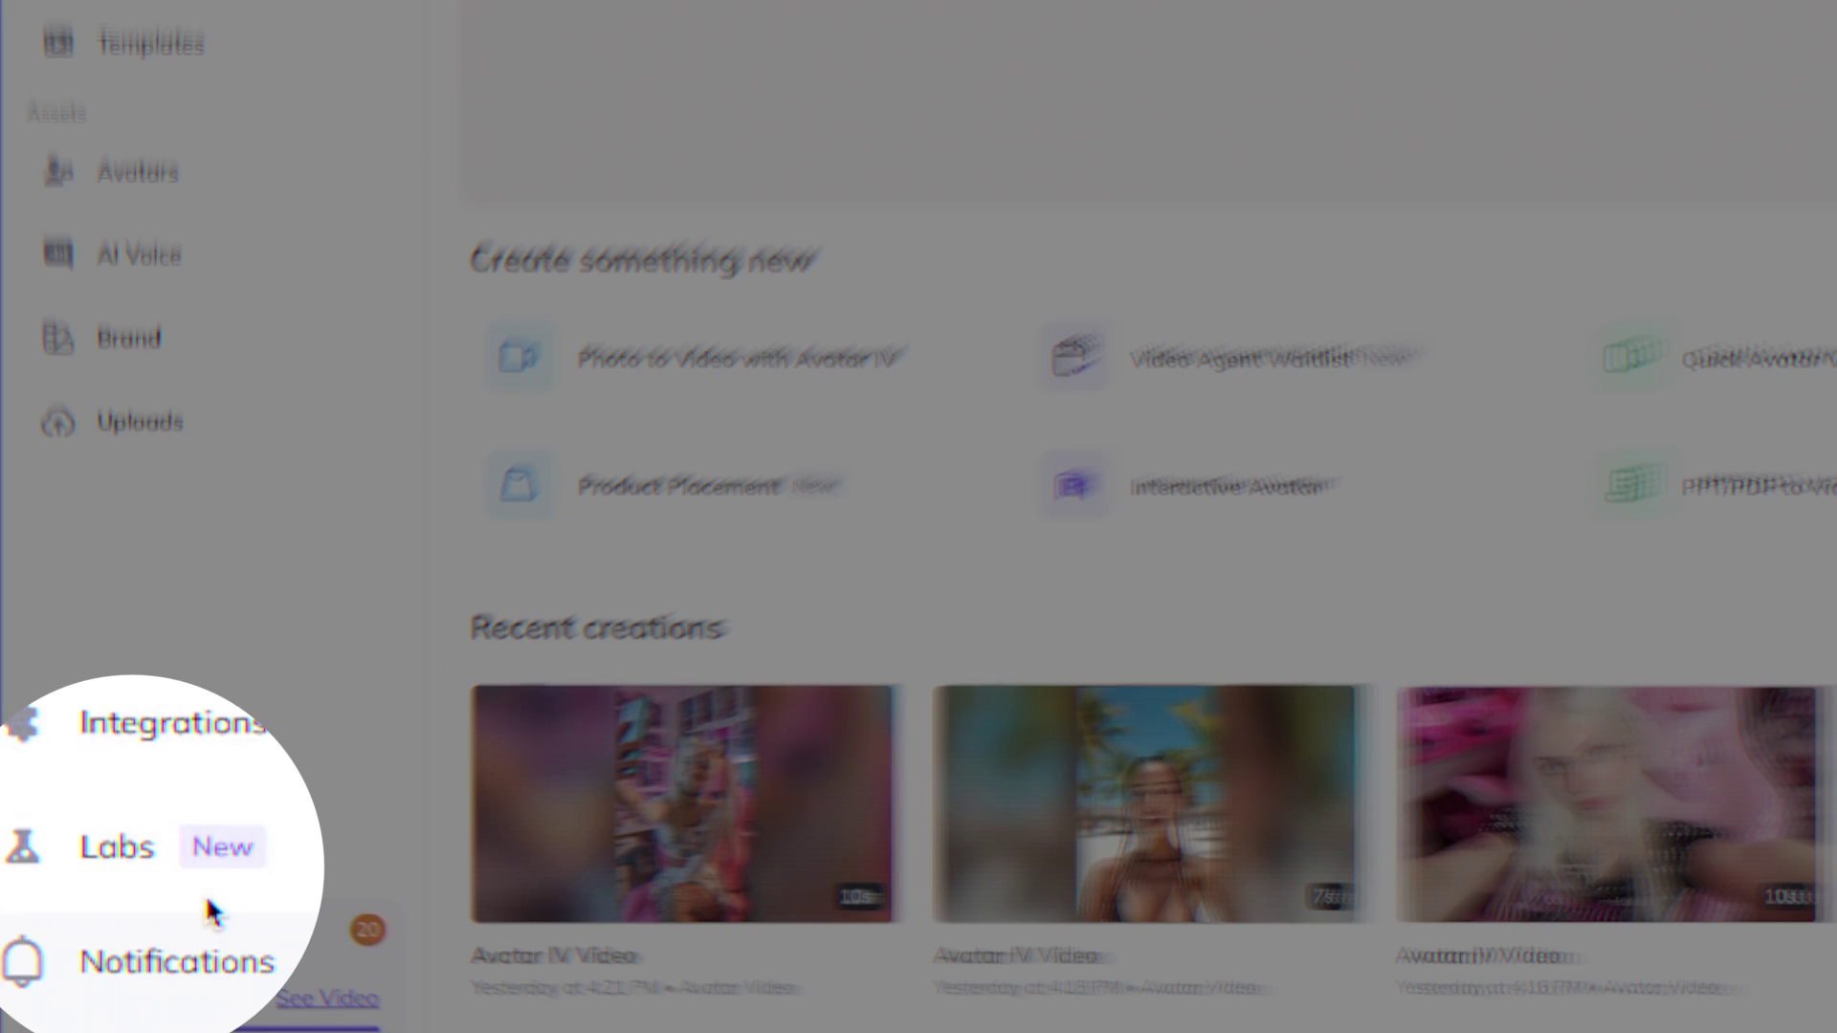
left_click(173, 849)
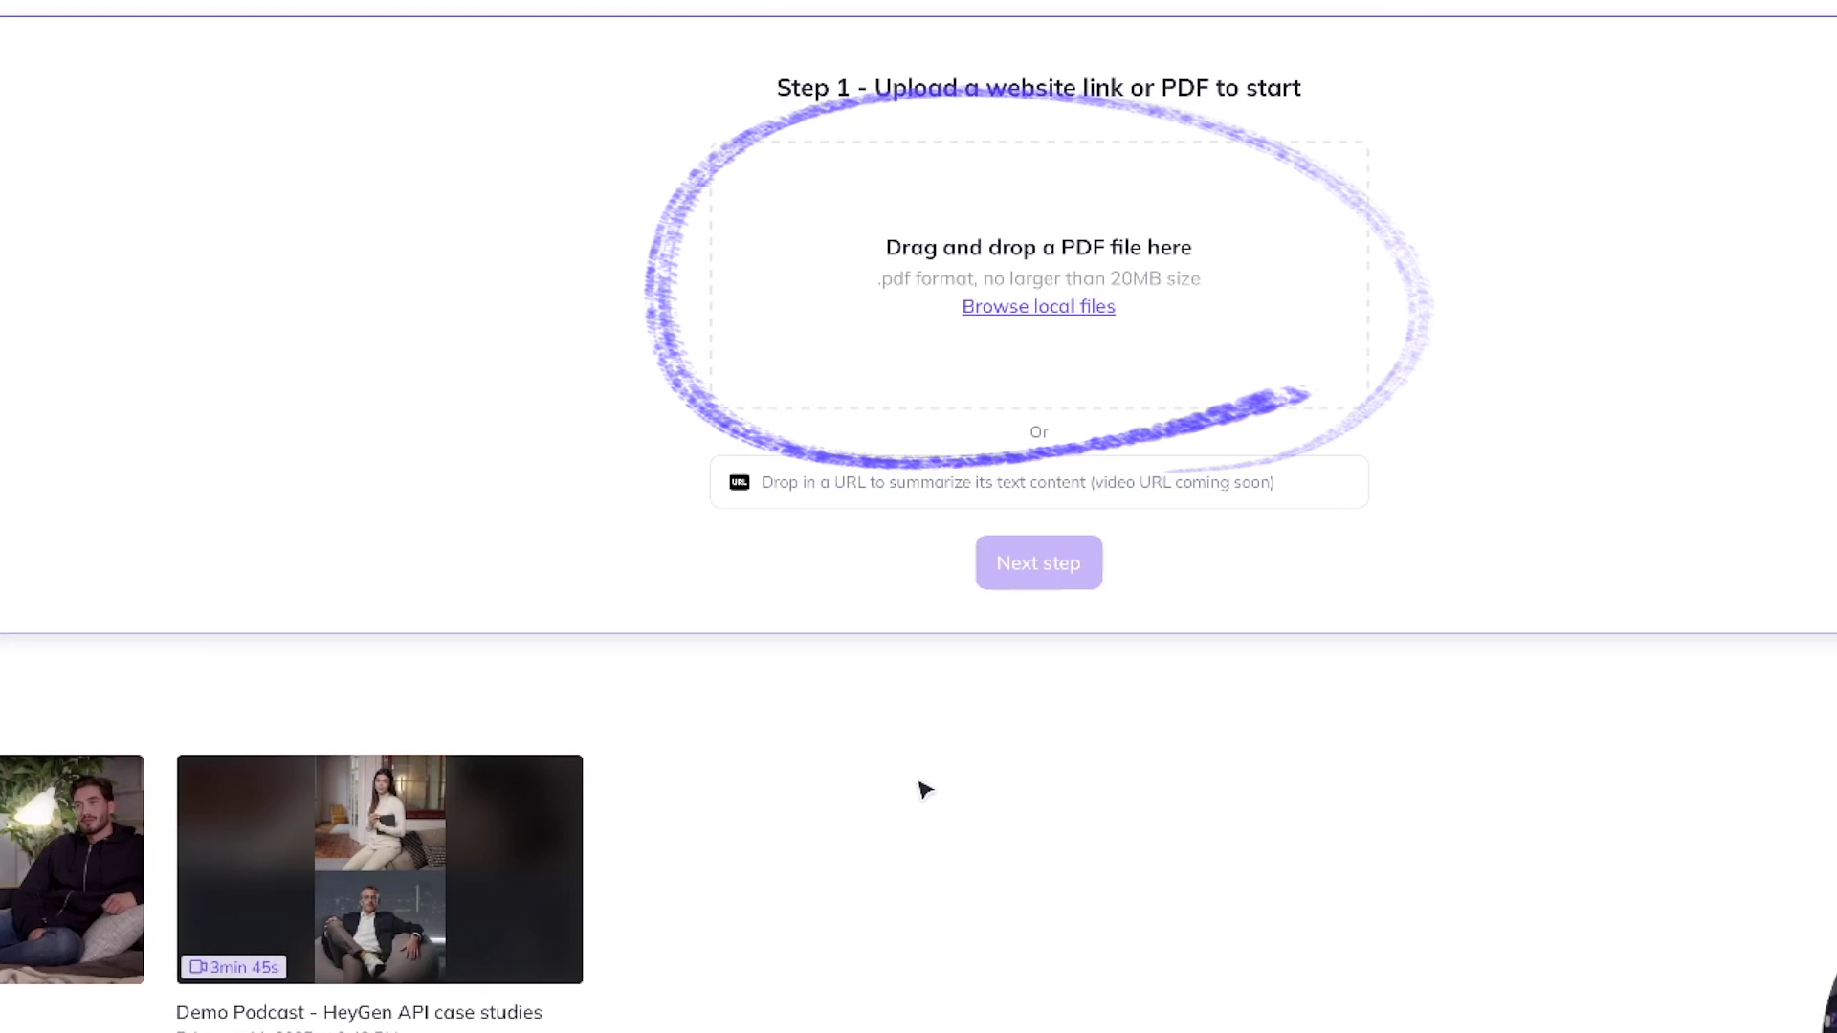
Browse the metricsmule.com prompt pages and bring up The Prompts Portal page ($59.99)
left_click(810, 493)
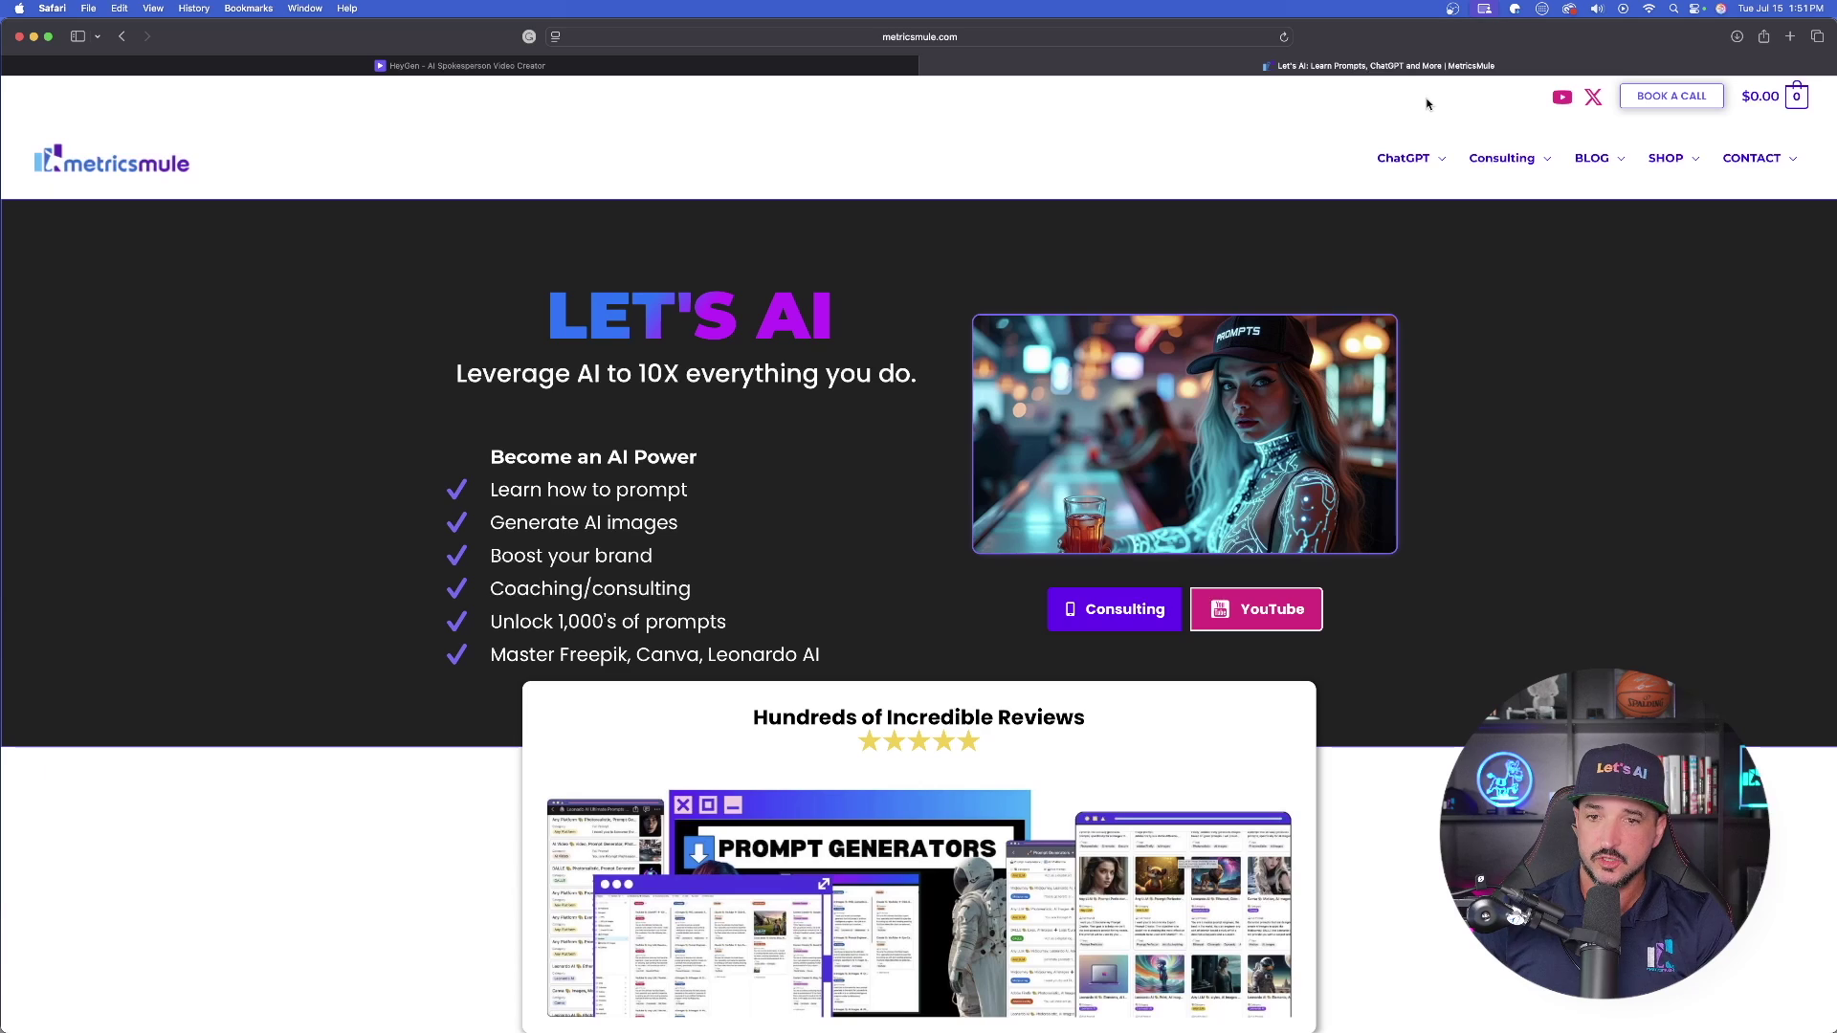
mouse_move(1505, 173)
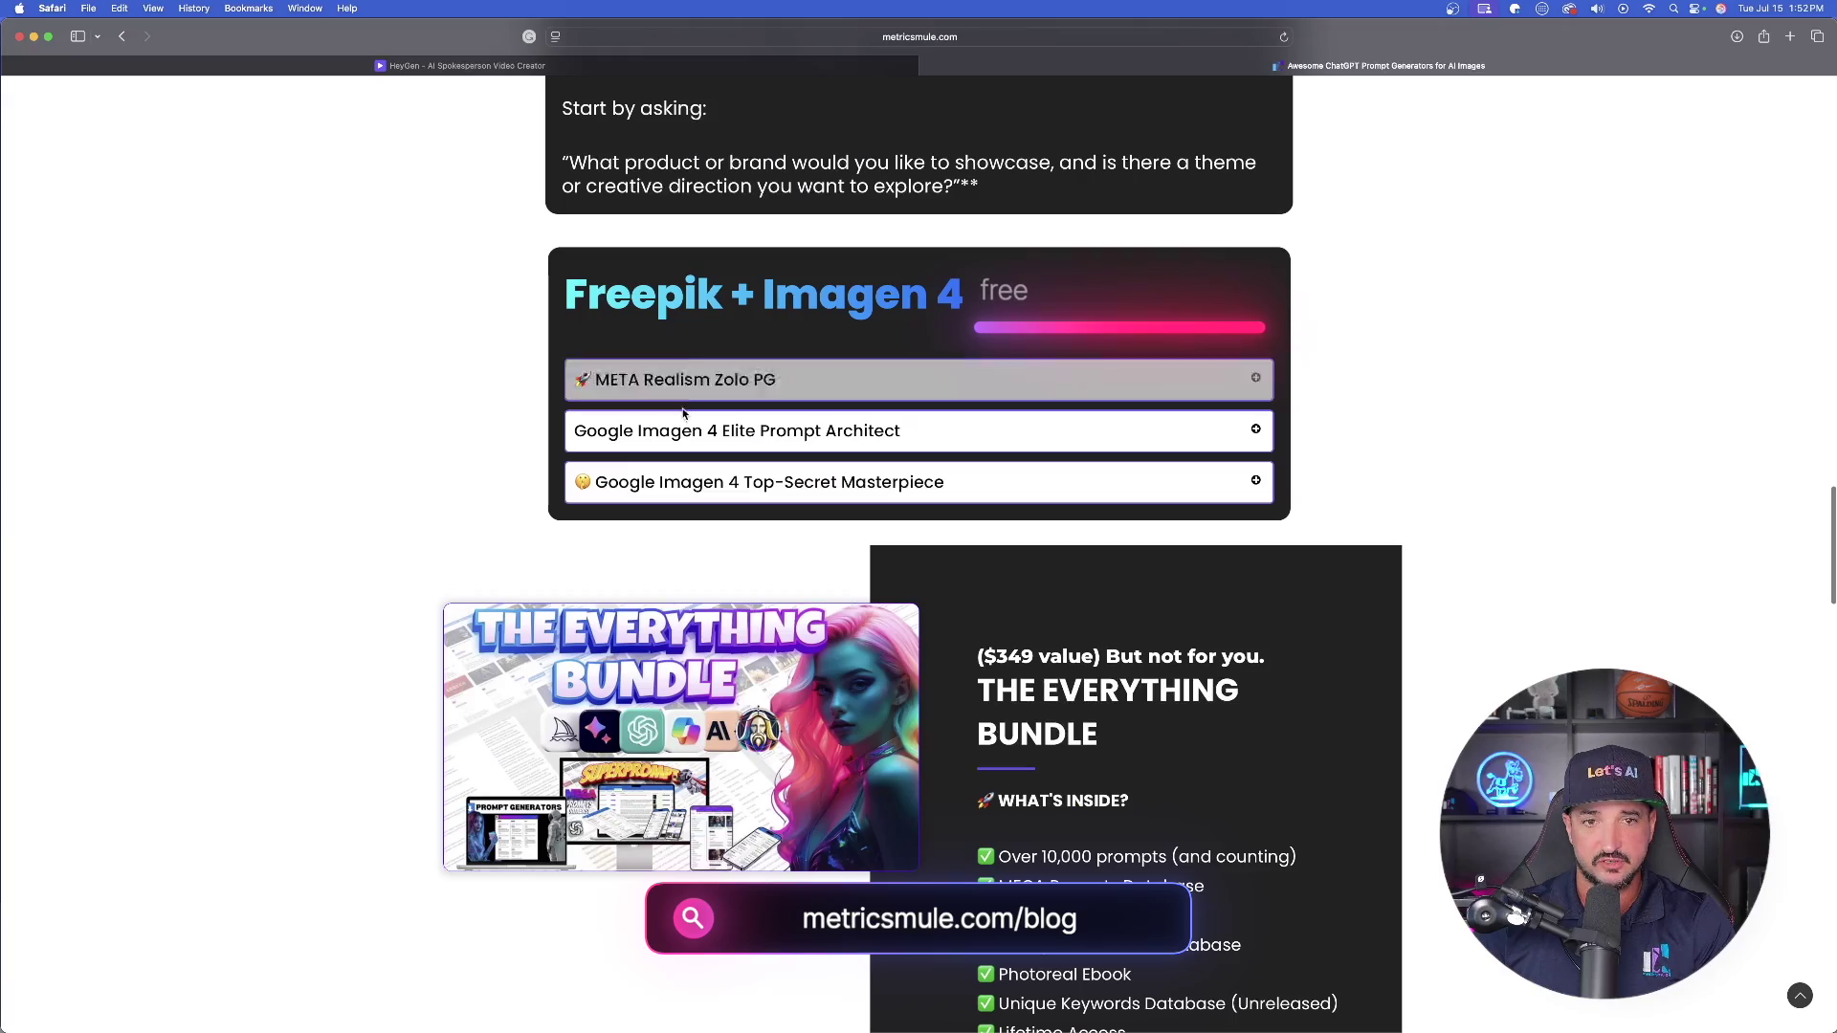
left_click(689, 377)
scroll(472, 135, "up", 3)
scroll(205, 197, "up", 20)
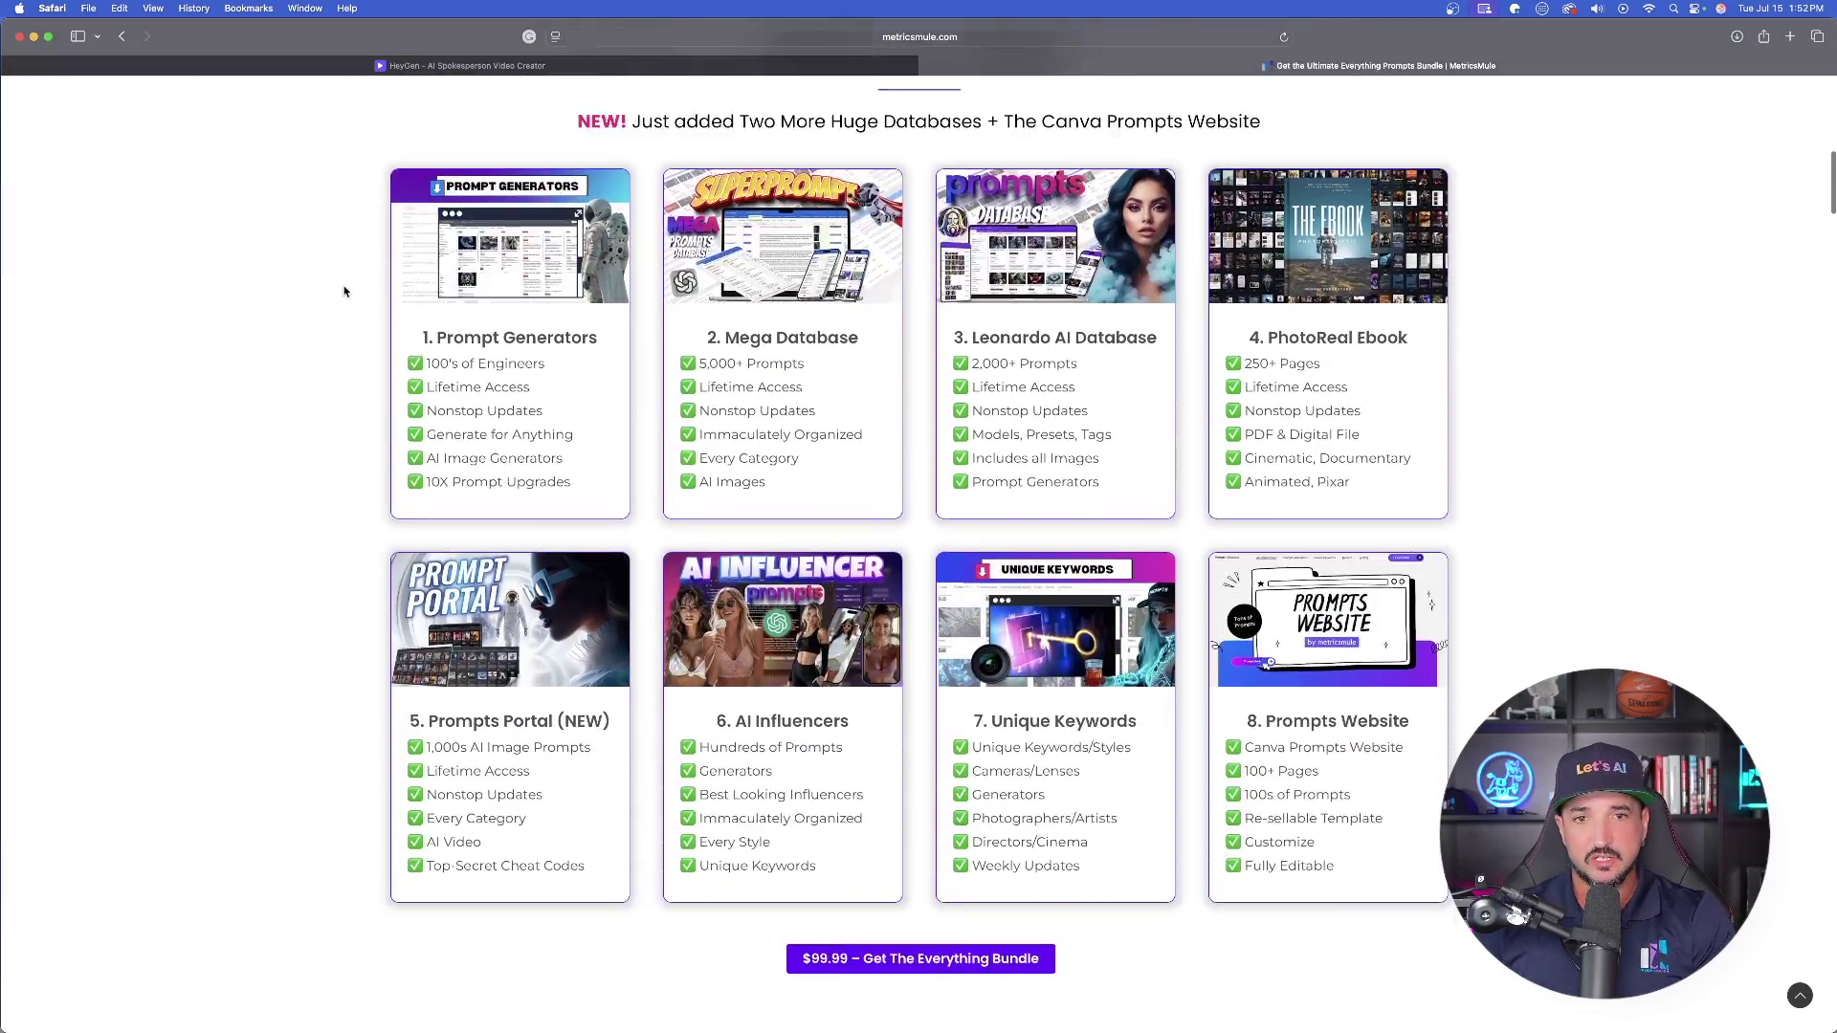
scroll(537, 329, "down", 15)
scroll(537, 329, "down", 10)
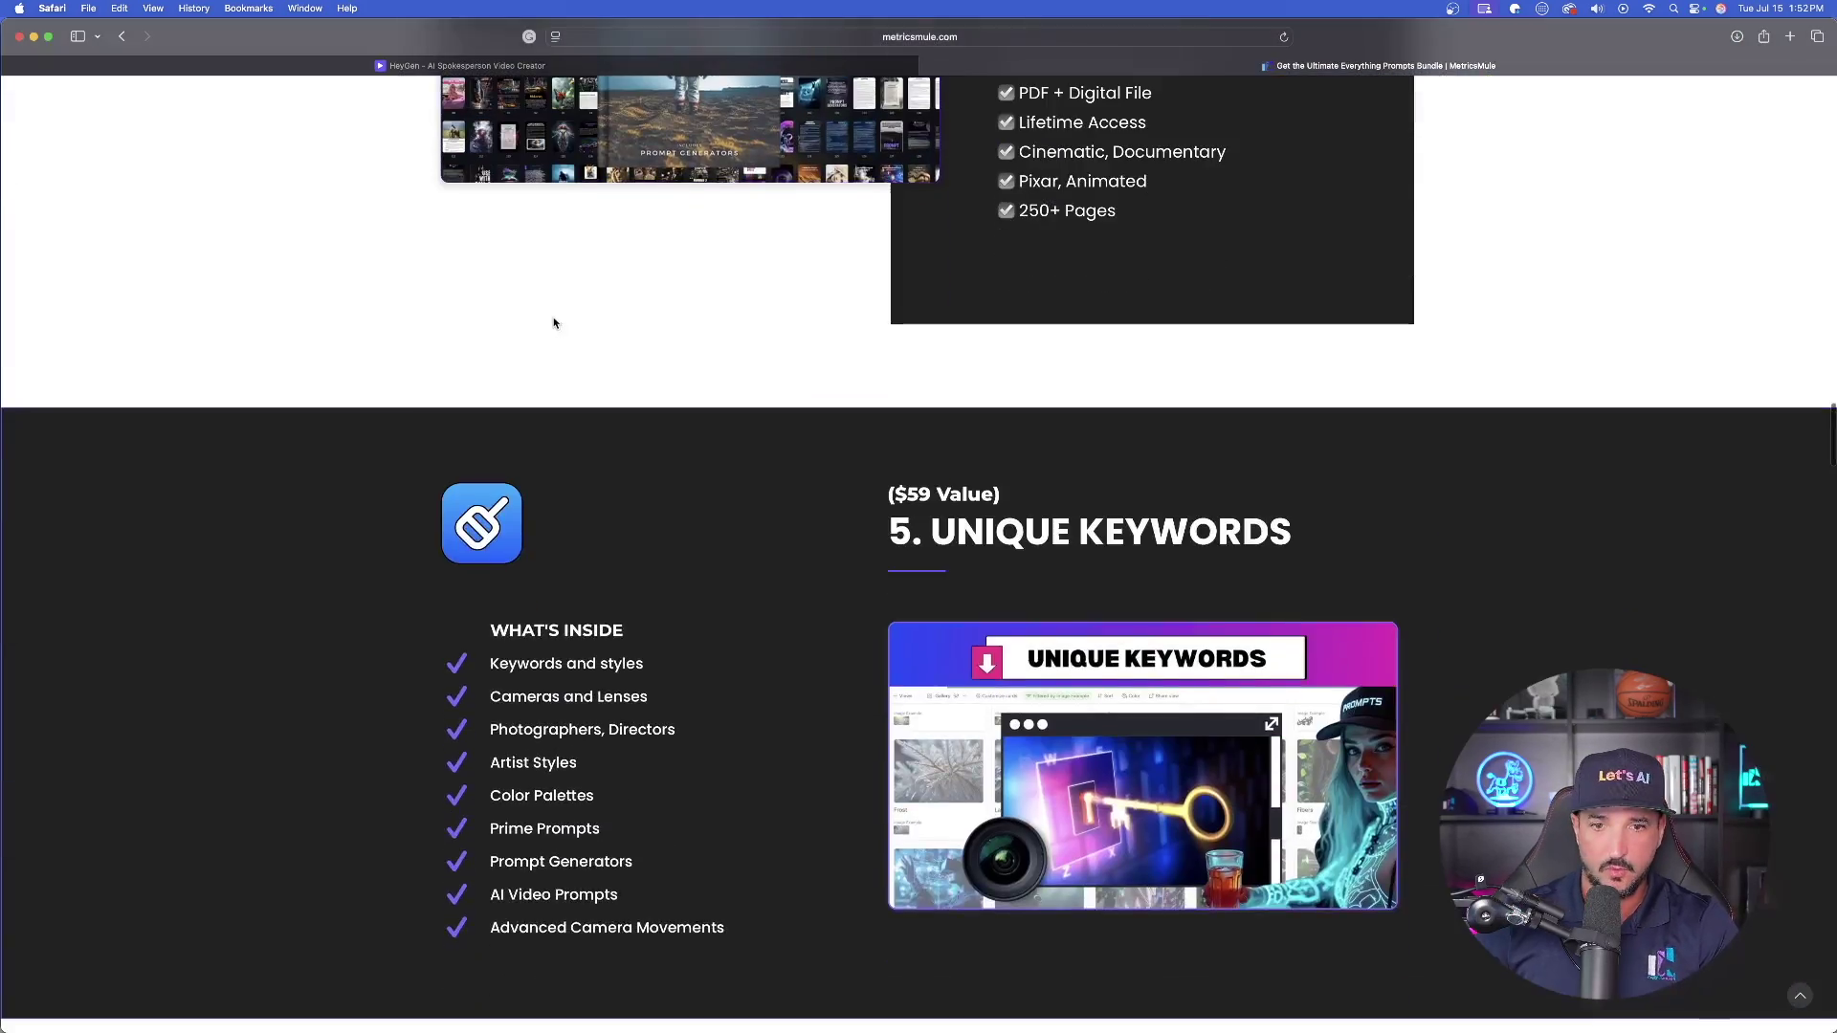
scroll(517, 299, "up", 20)
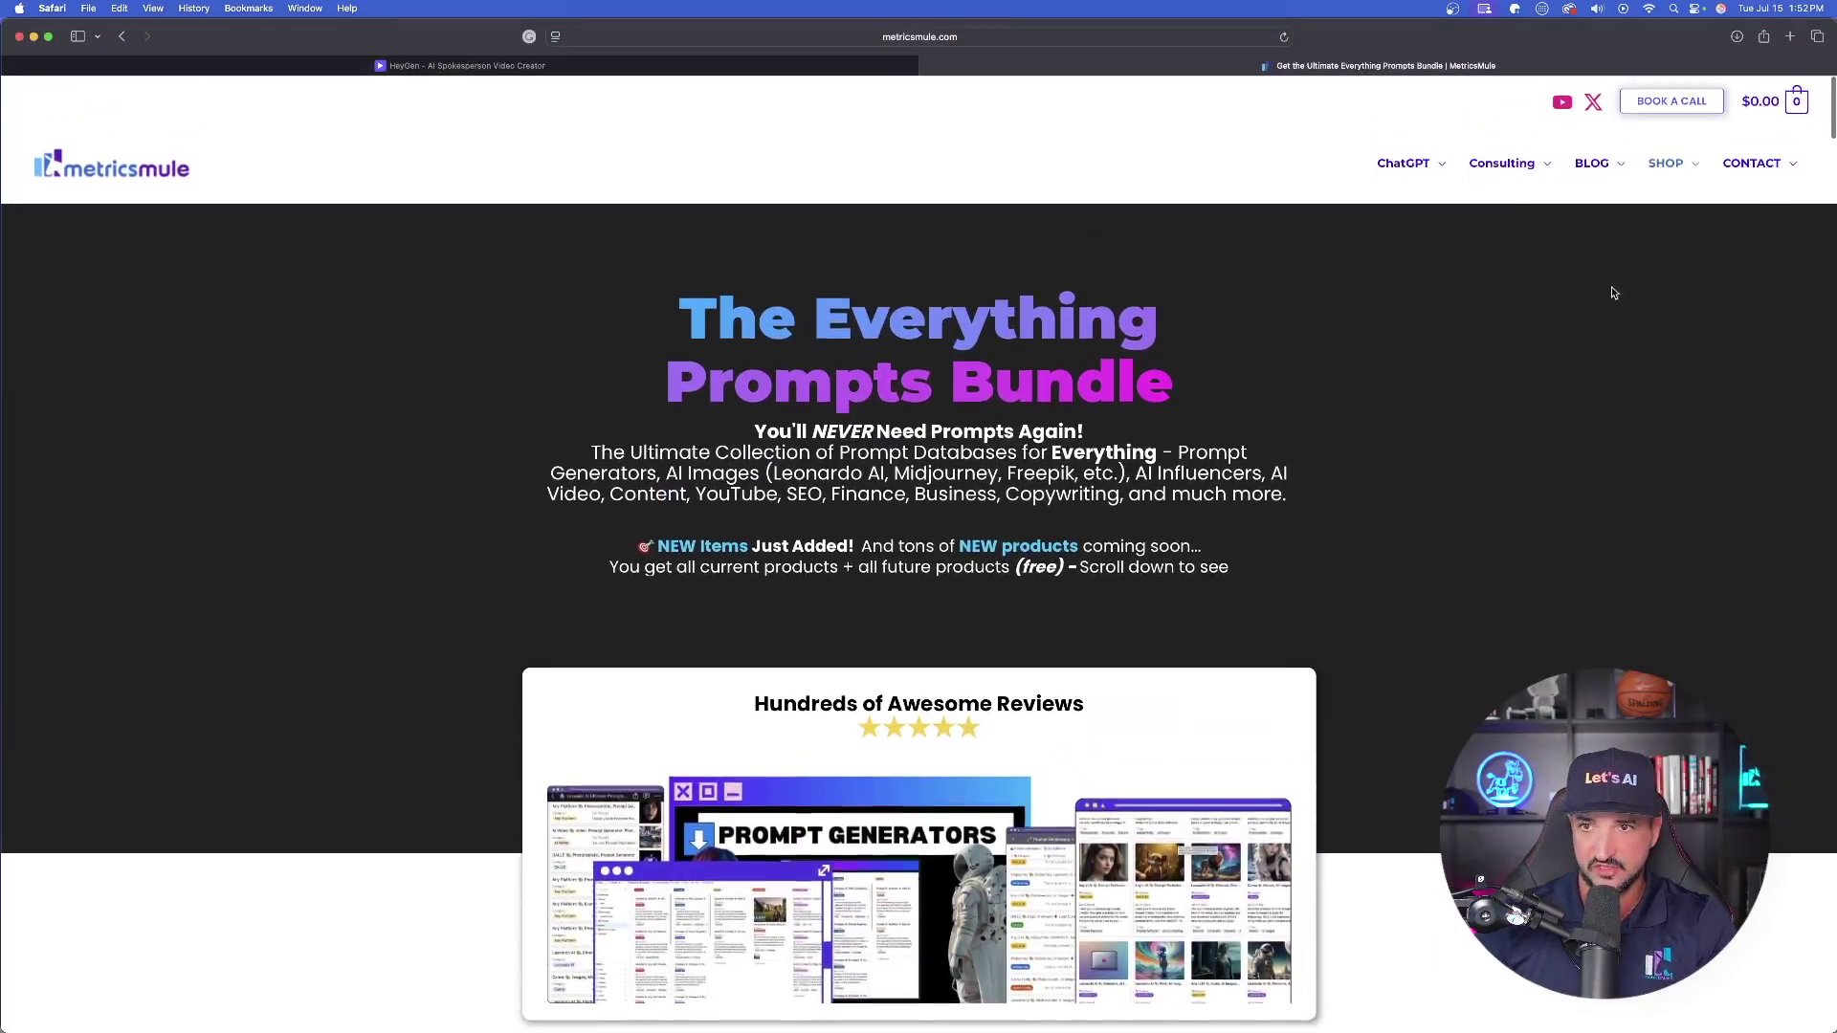
mouse_move(1686, 153)
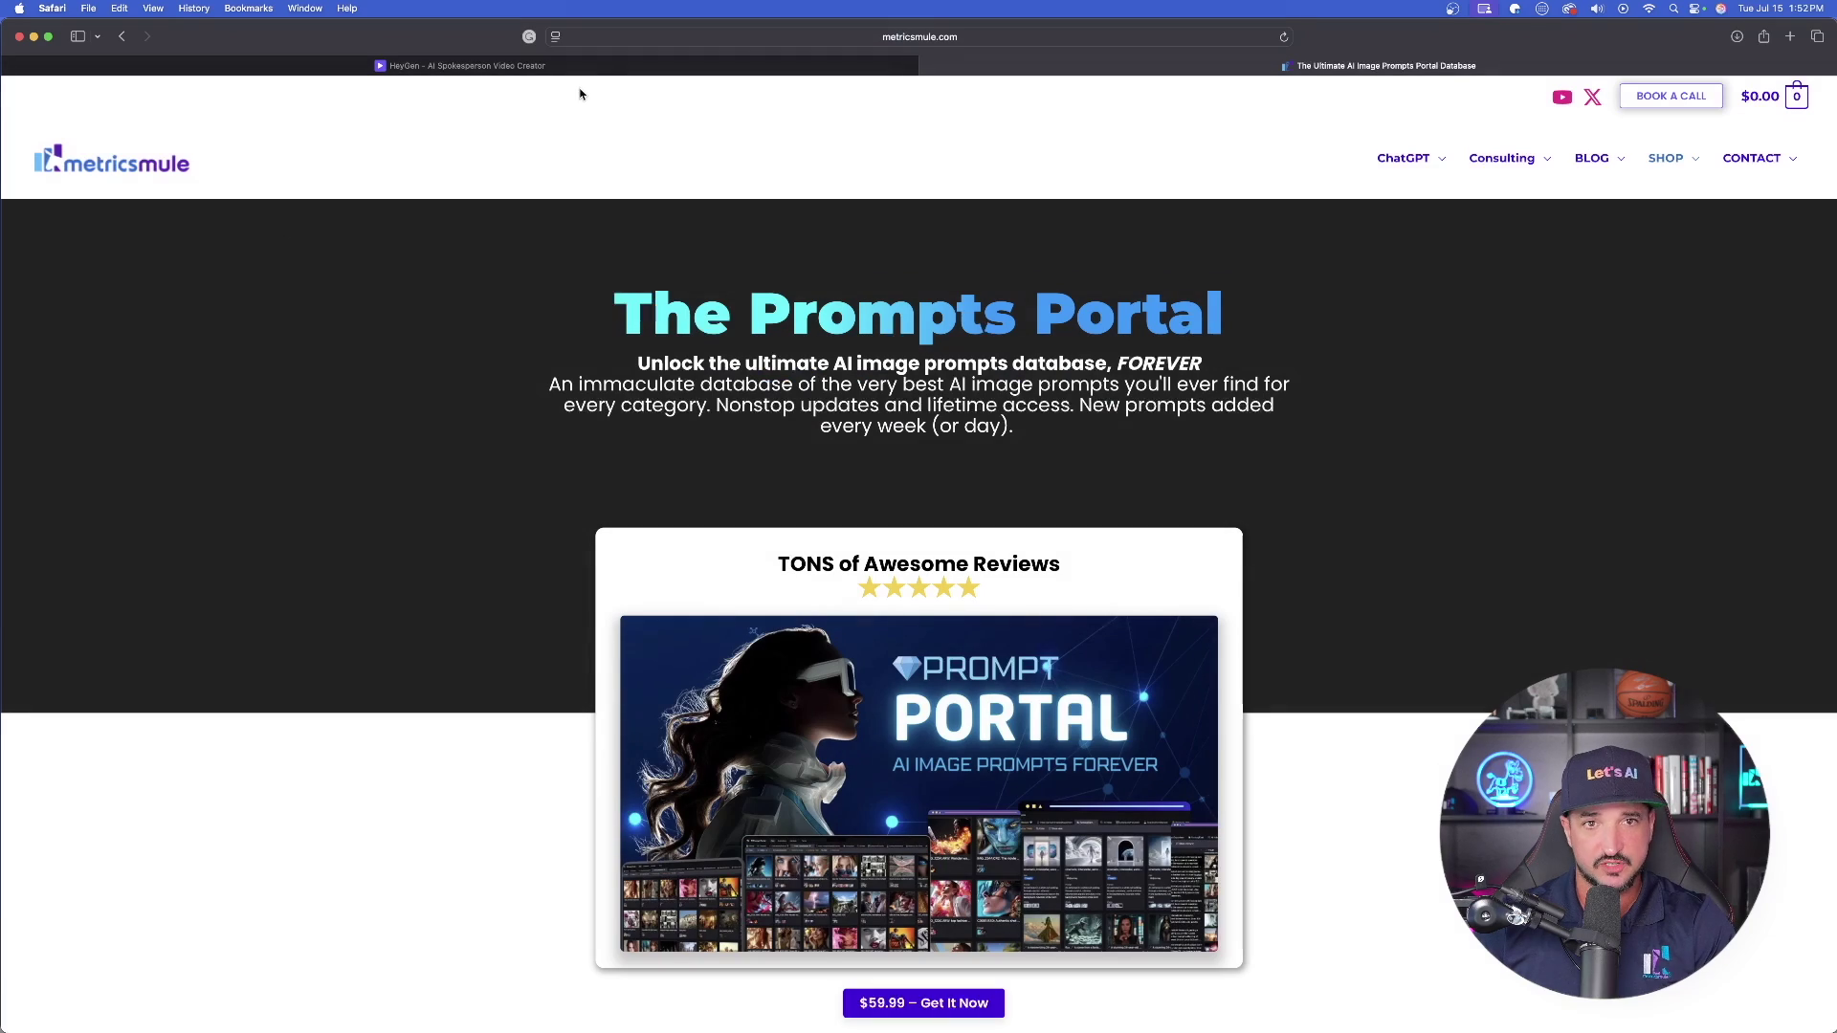
Paste The Prompts Portal page URL into Video Podcast as the source link
left_click(574, 65)
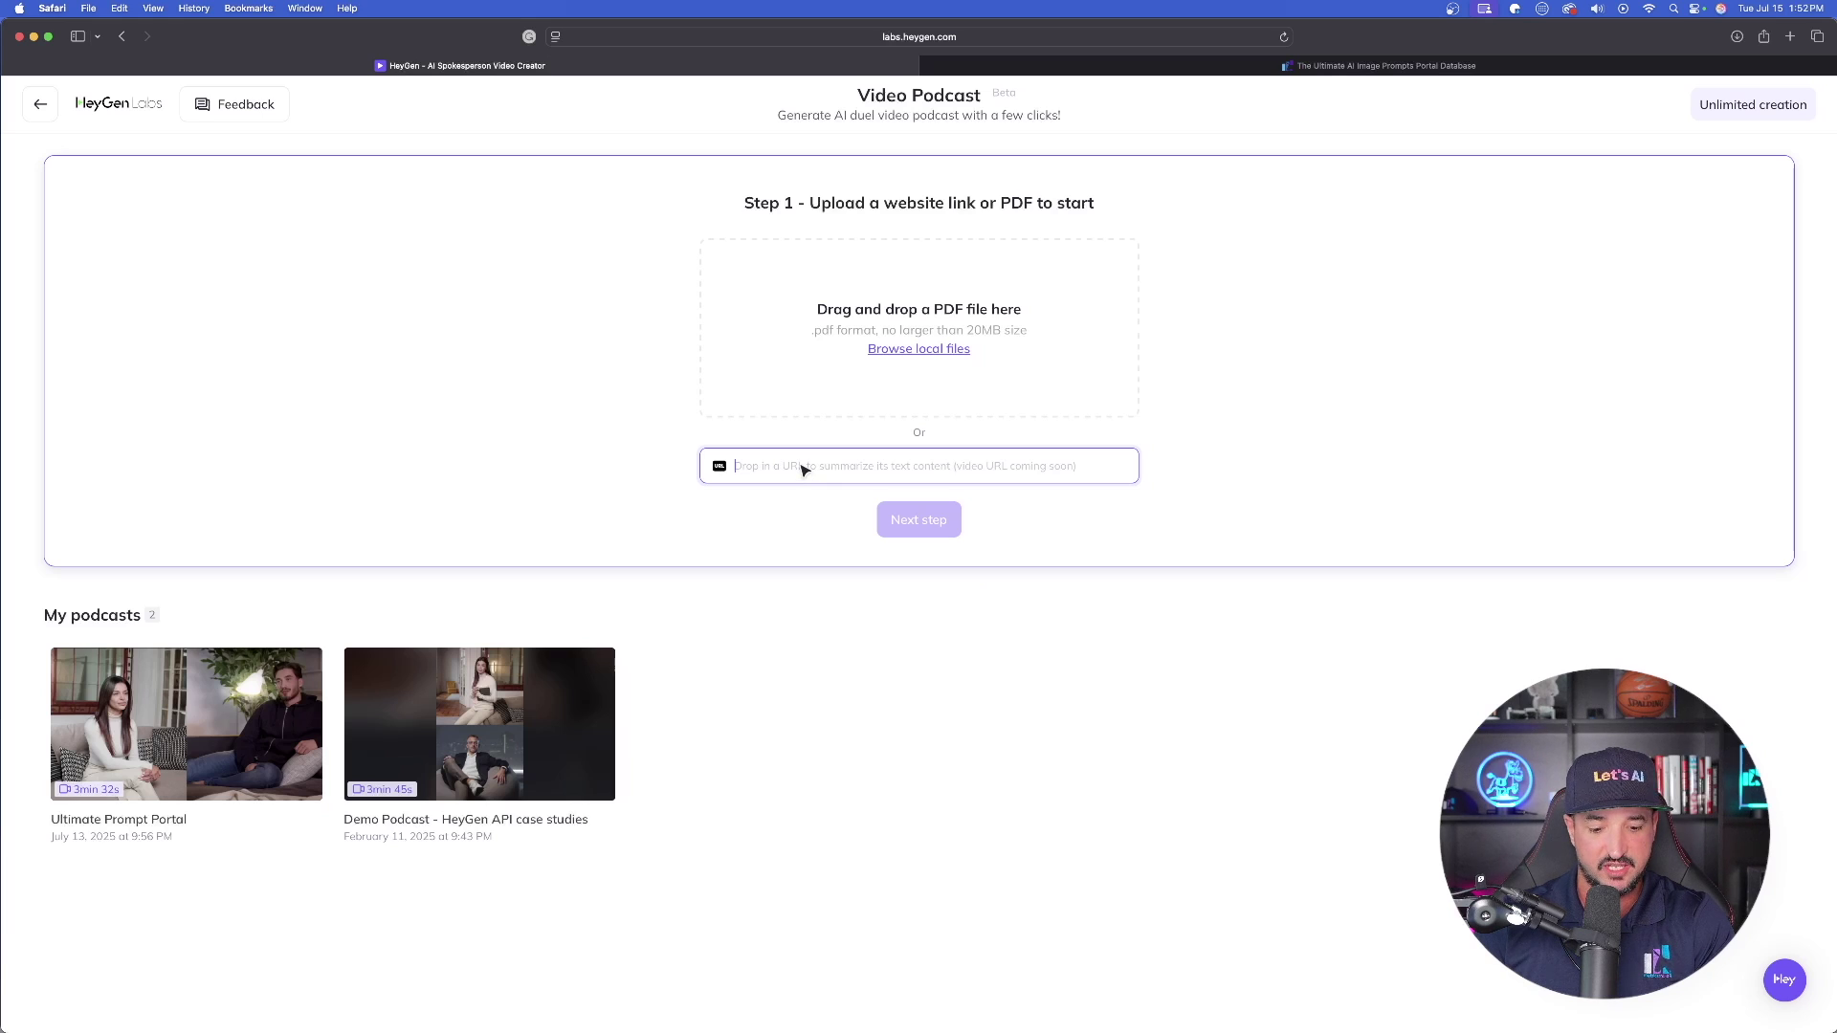
type("https://metricsmule.com/prompts-portal/")
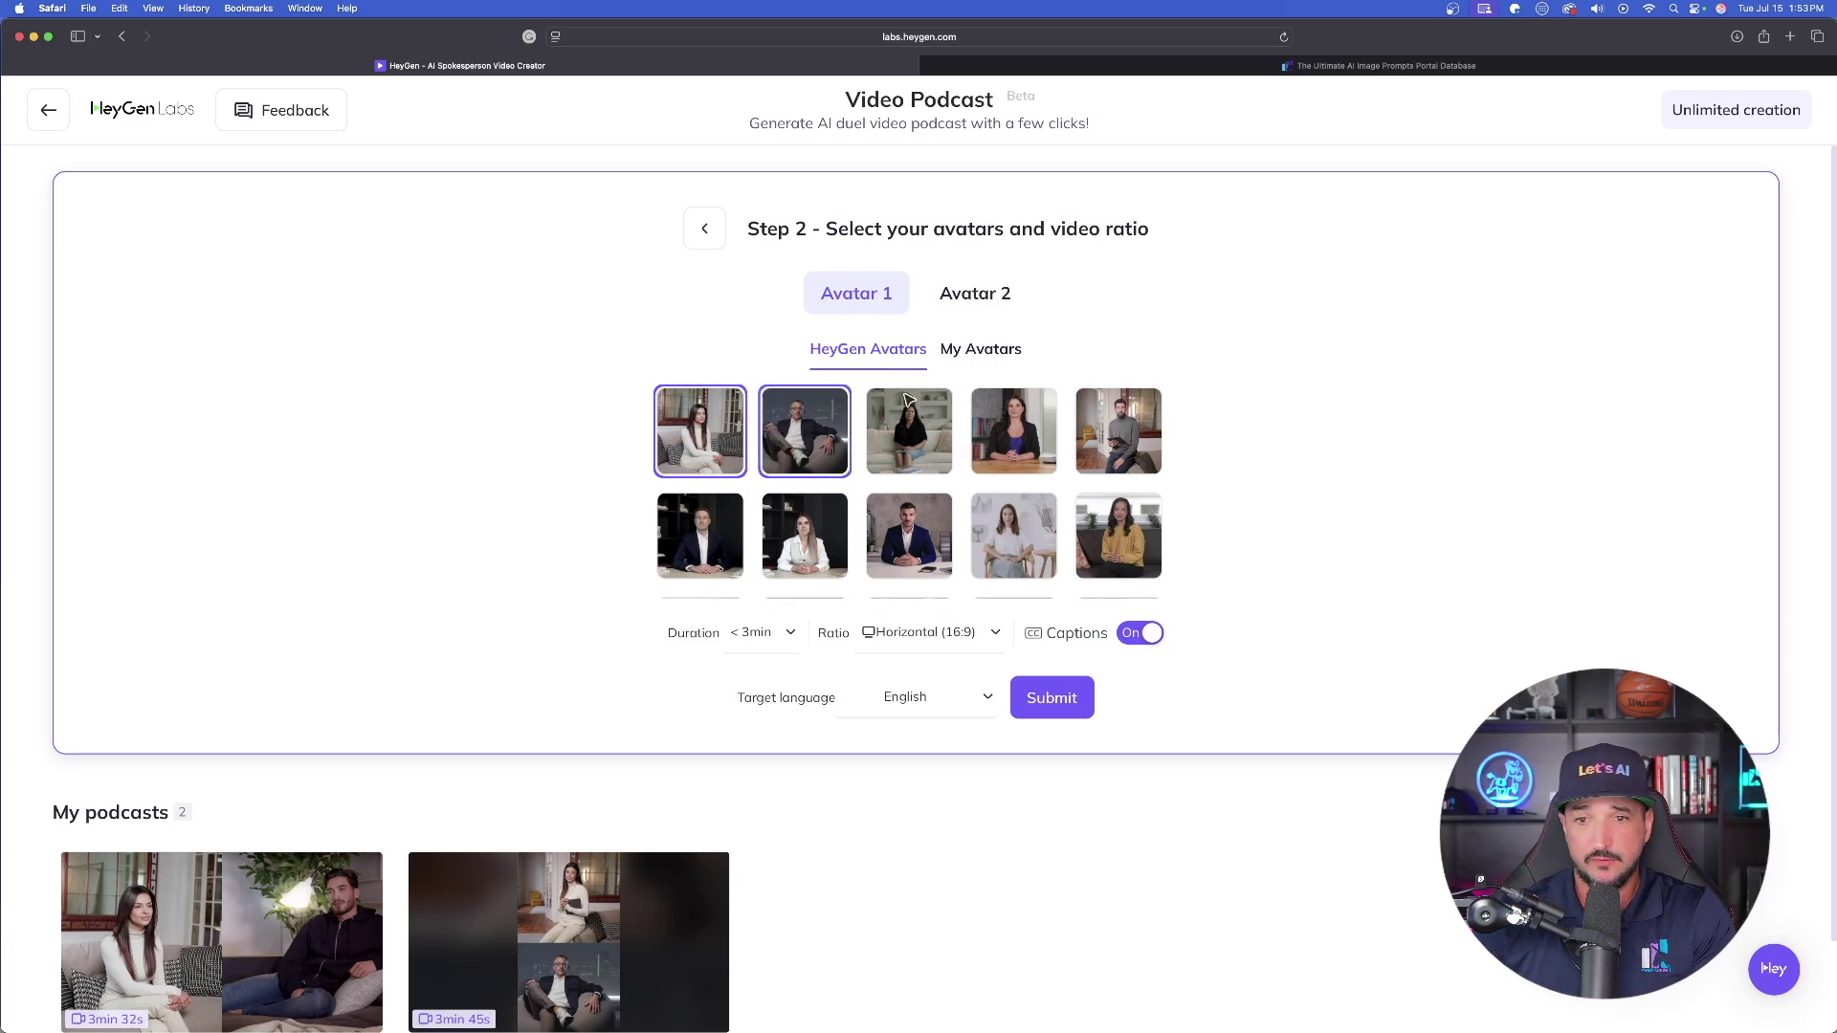
scroll(907, 400, "down", 5)
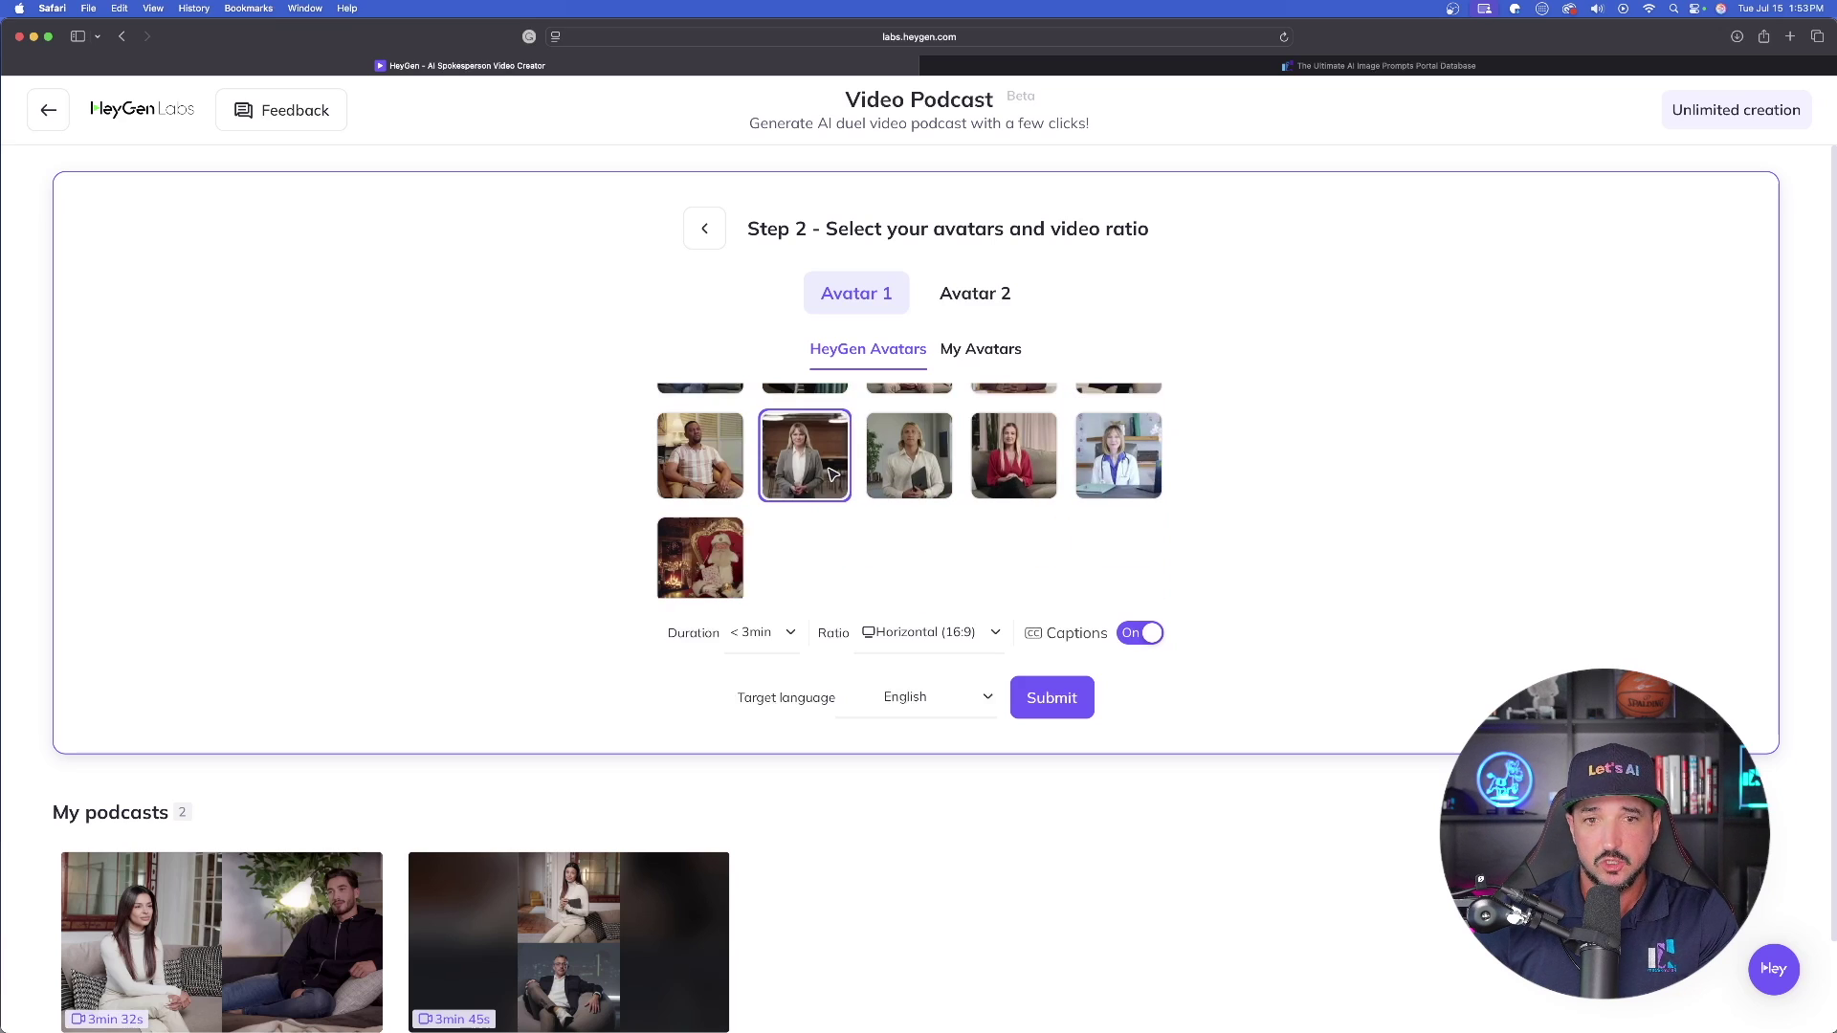
scroll(741, 478, "down", 5)
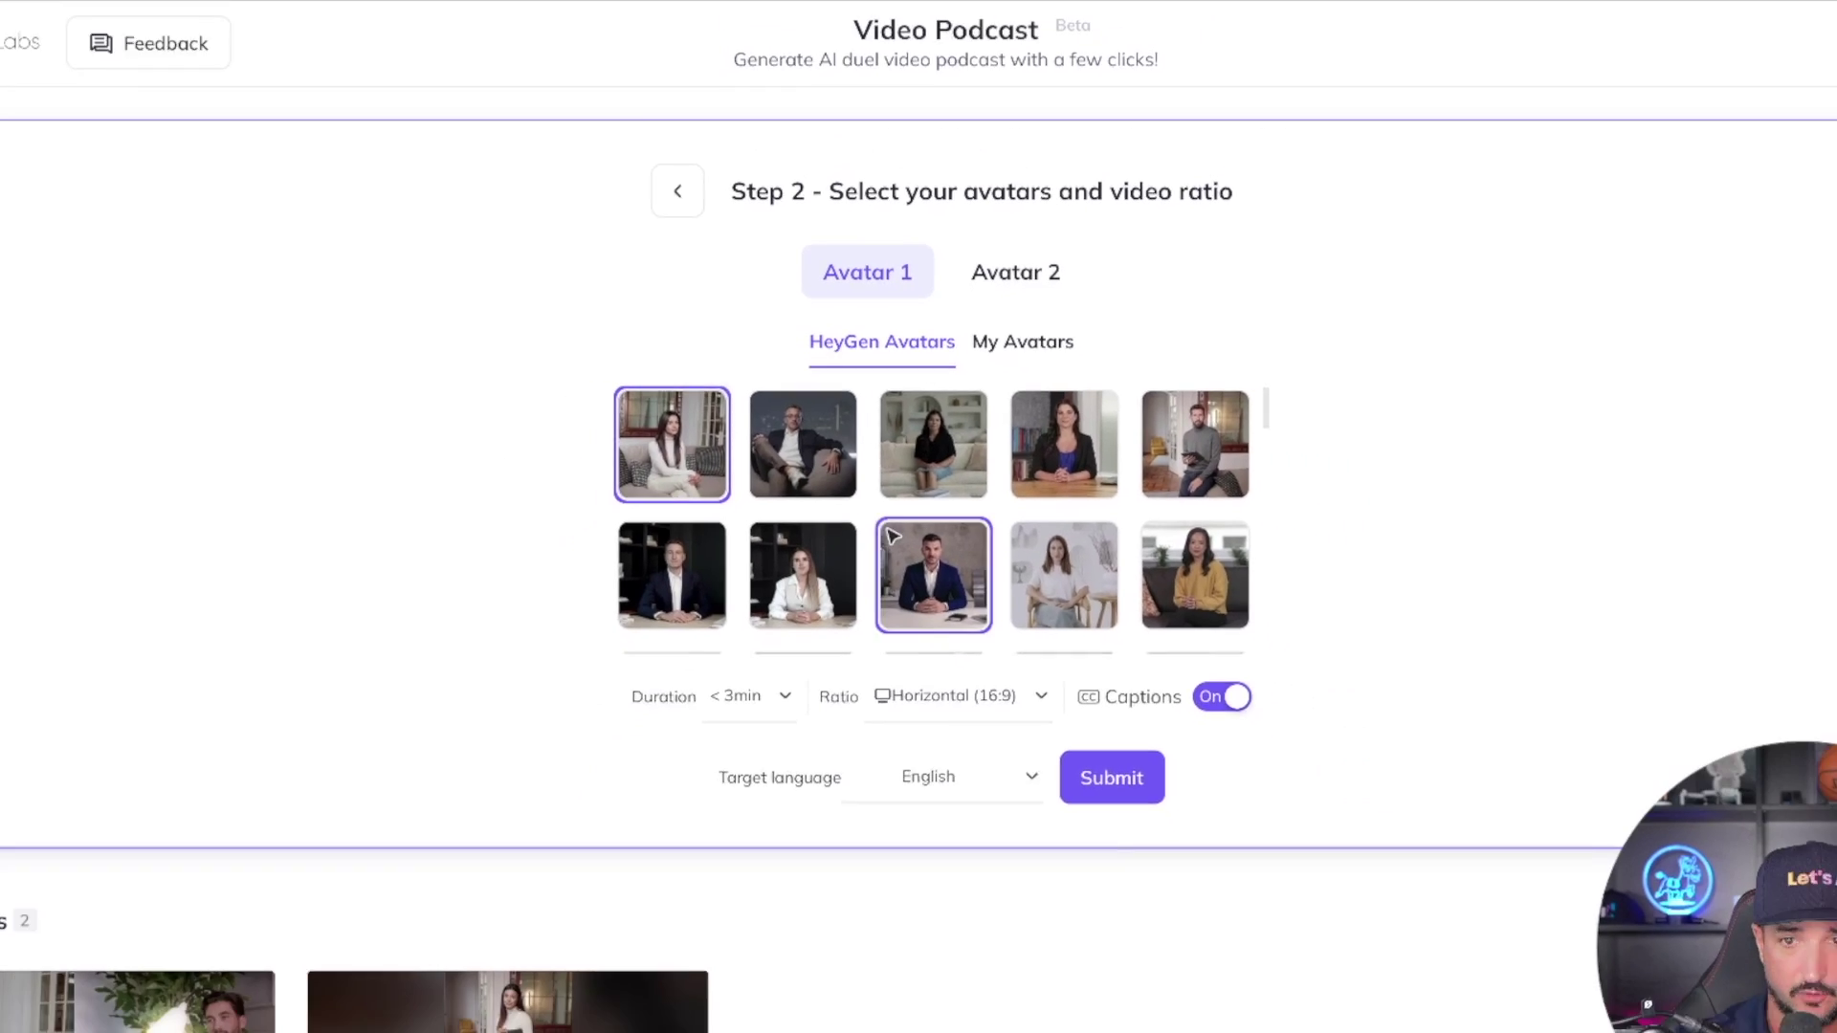
scroll(890, 532, "down", 5)
Pick the woman in white on a couch from My Avatars as Avatar 1
left_click(981, 350)
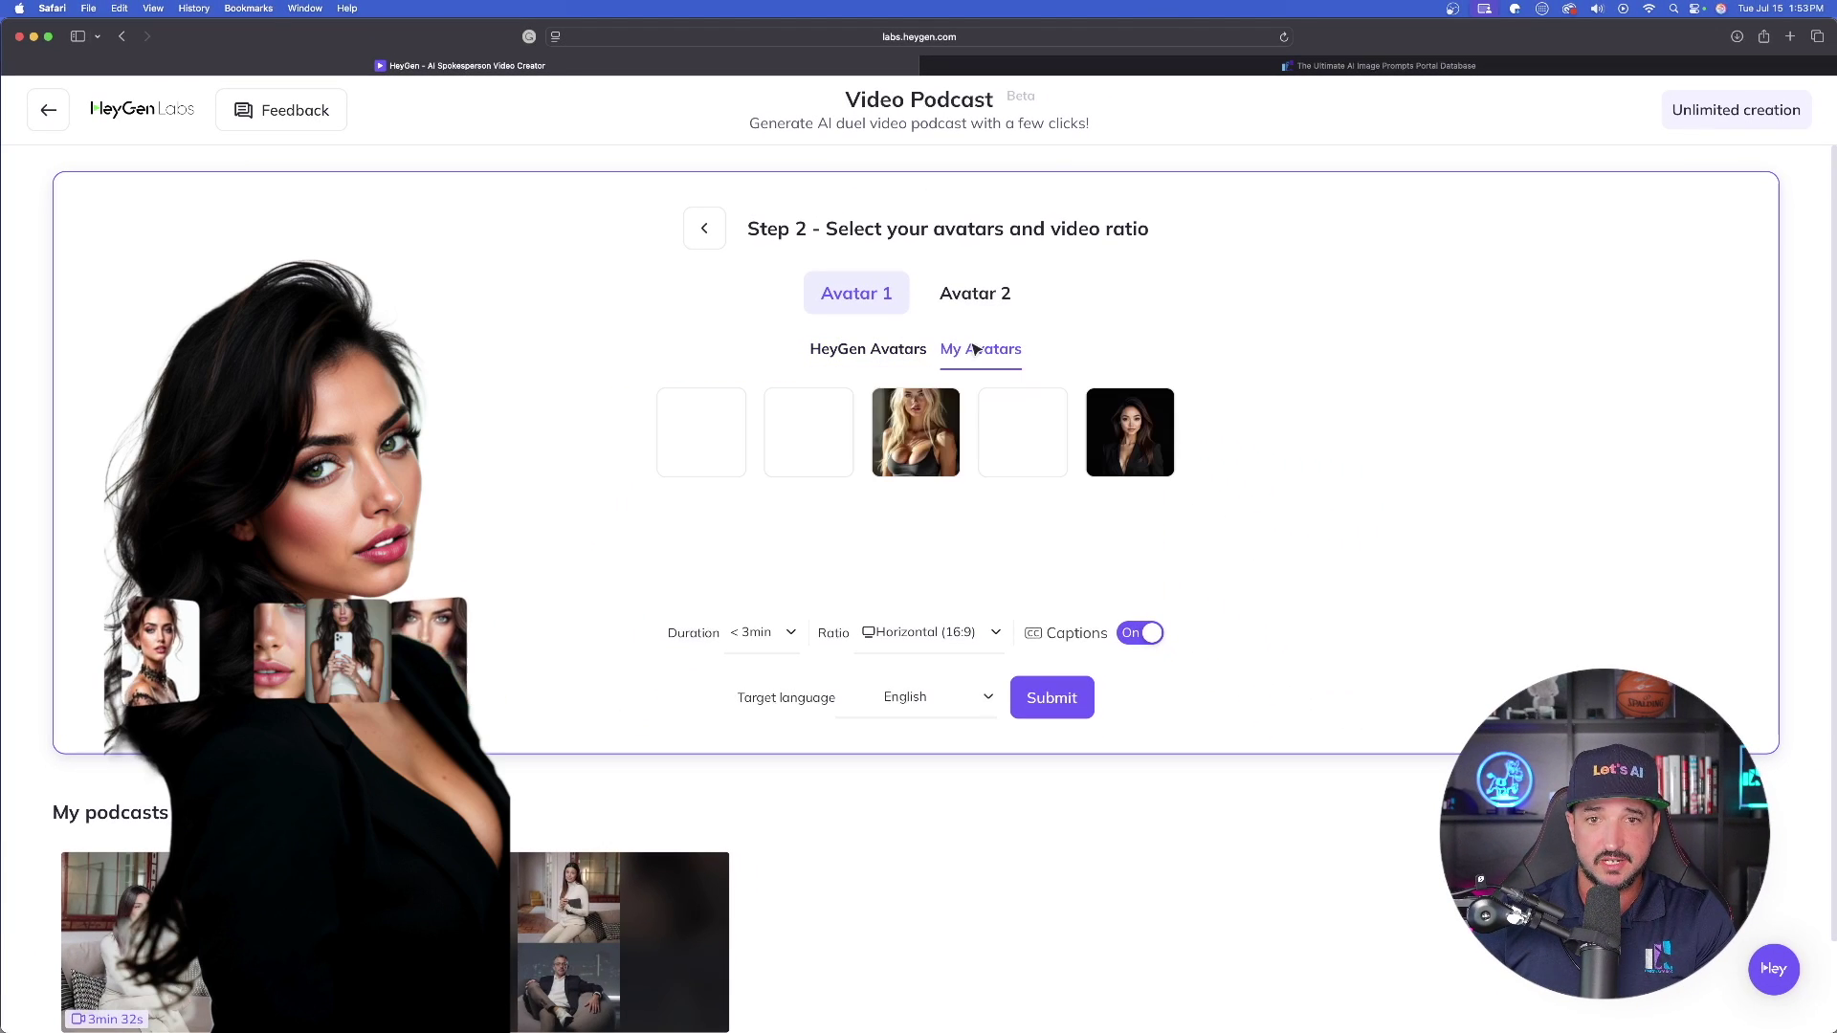
left_click(945, 428)
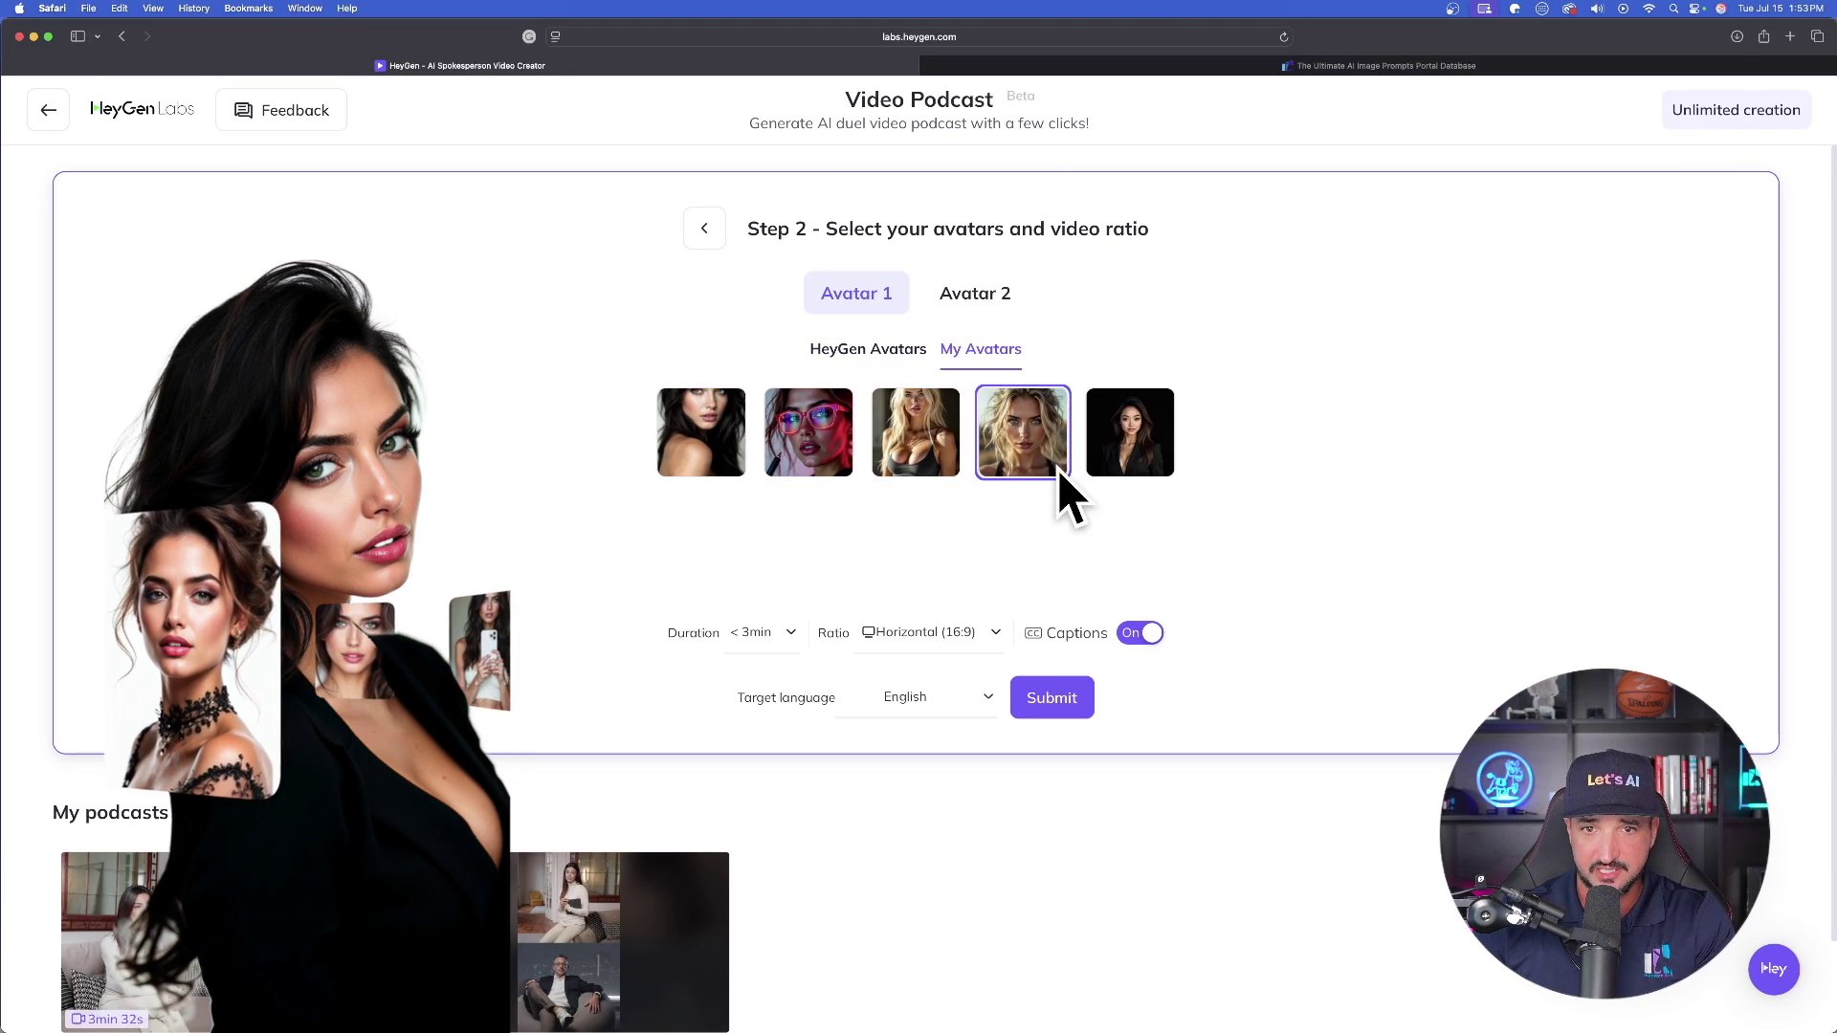
left_click(718, 407)
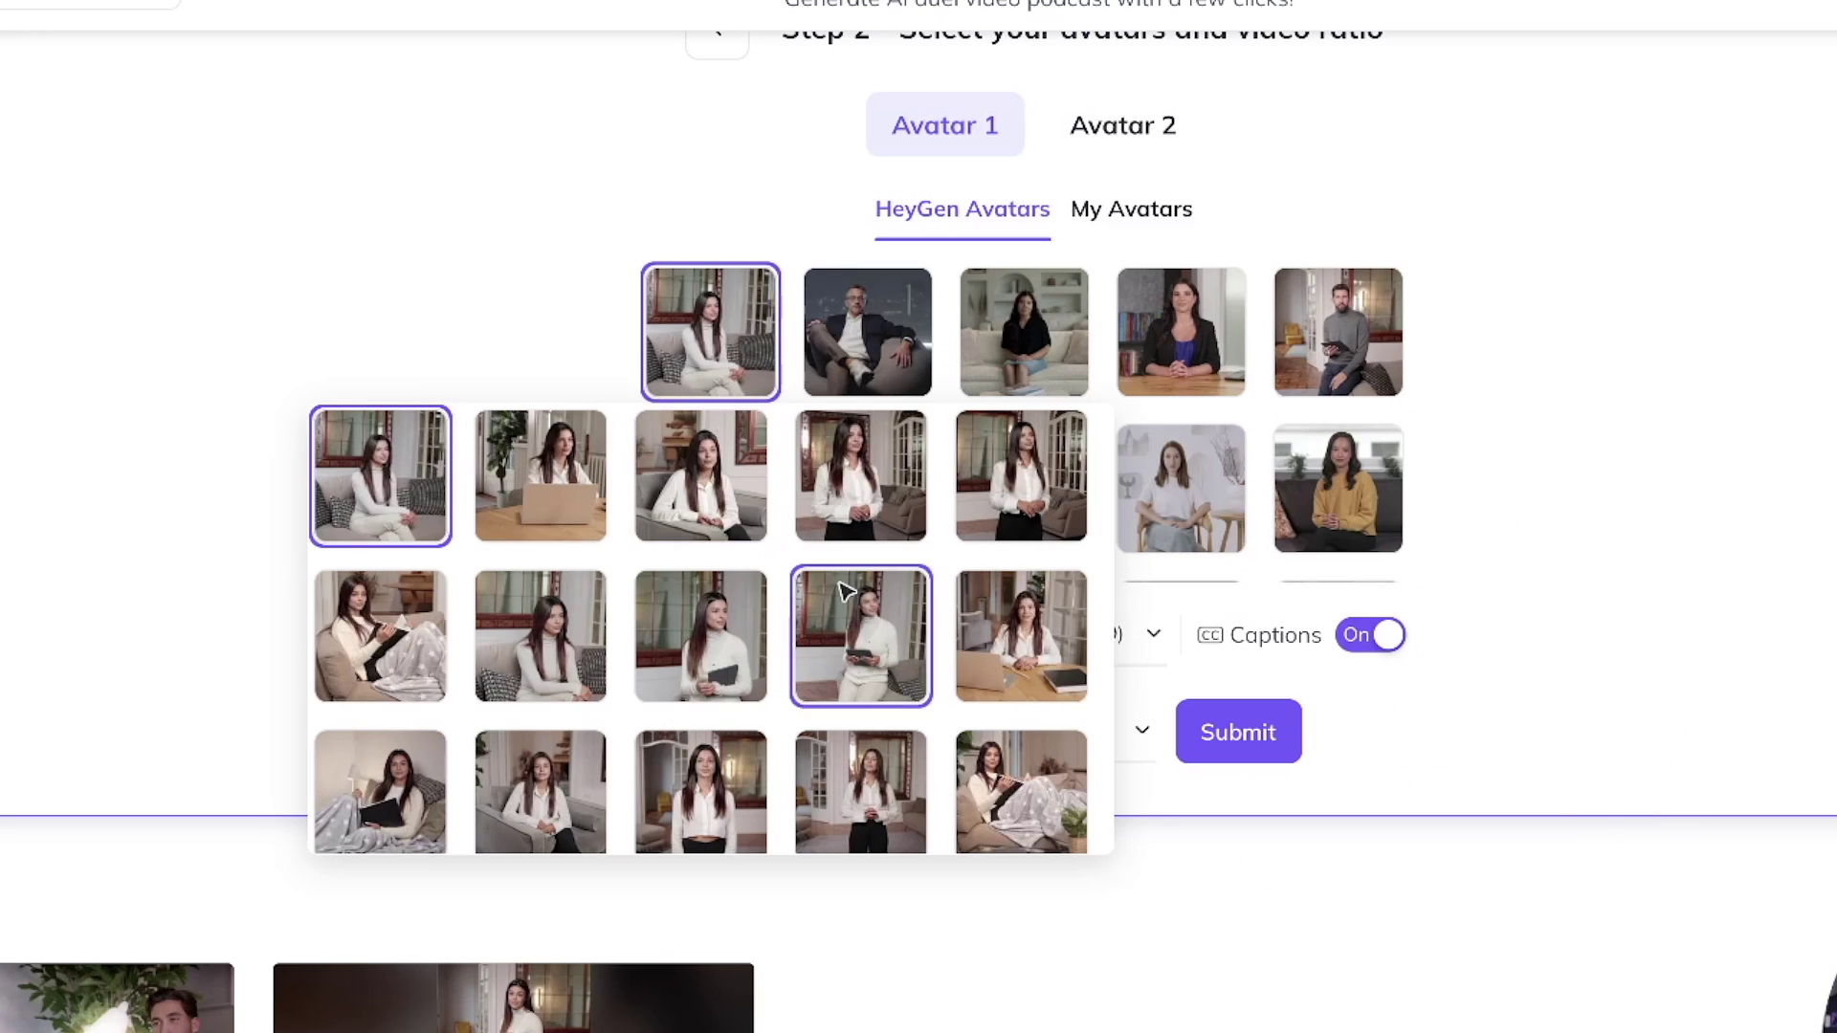
scroll(794, 459, "down", 1)
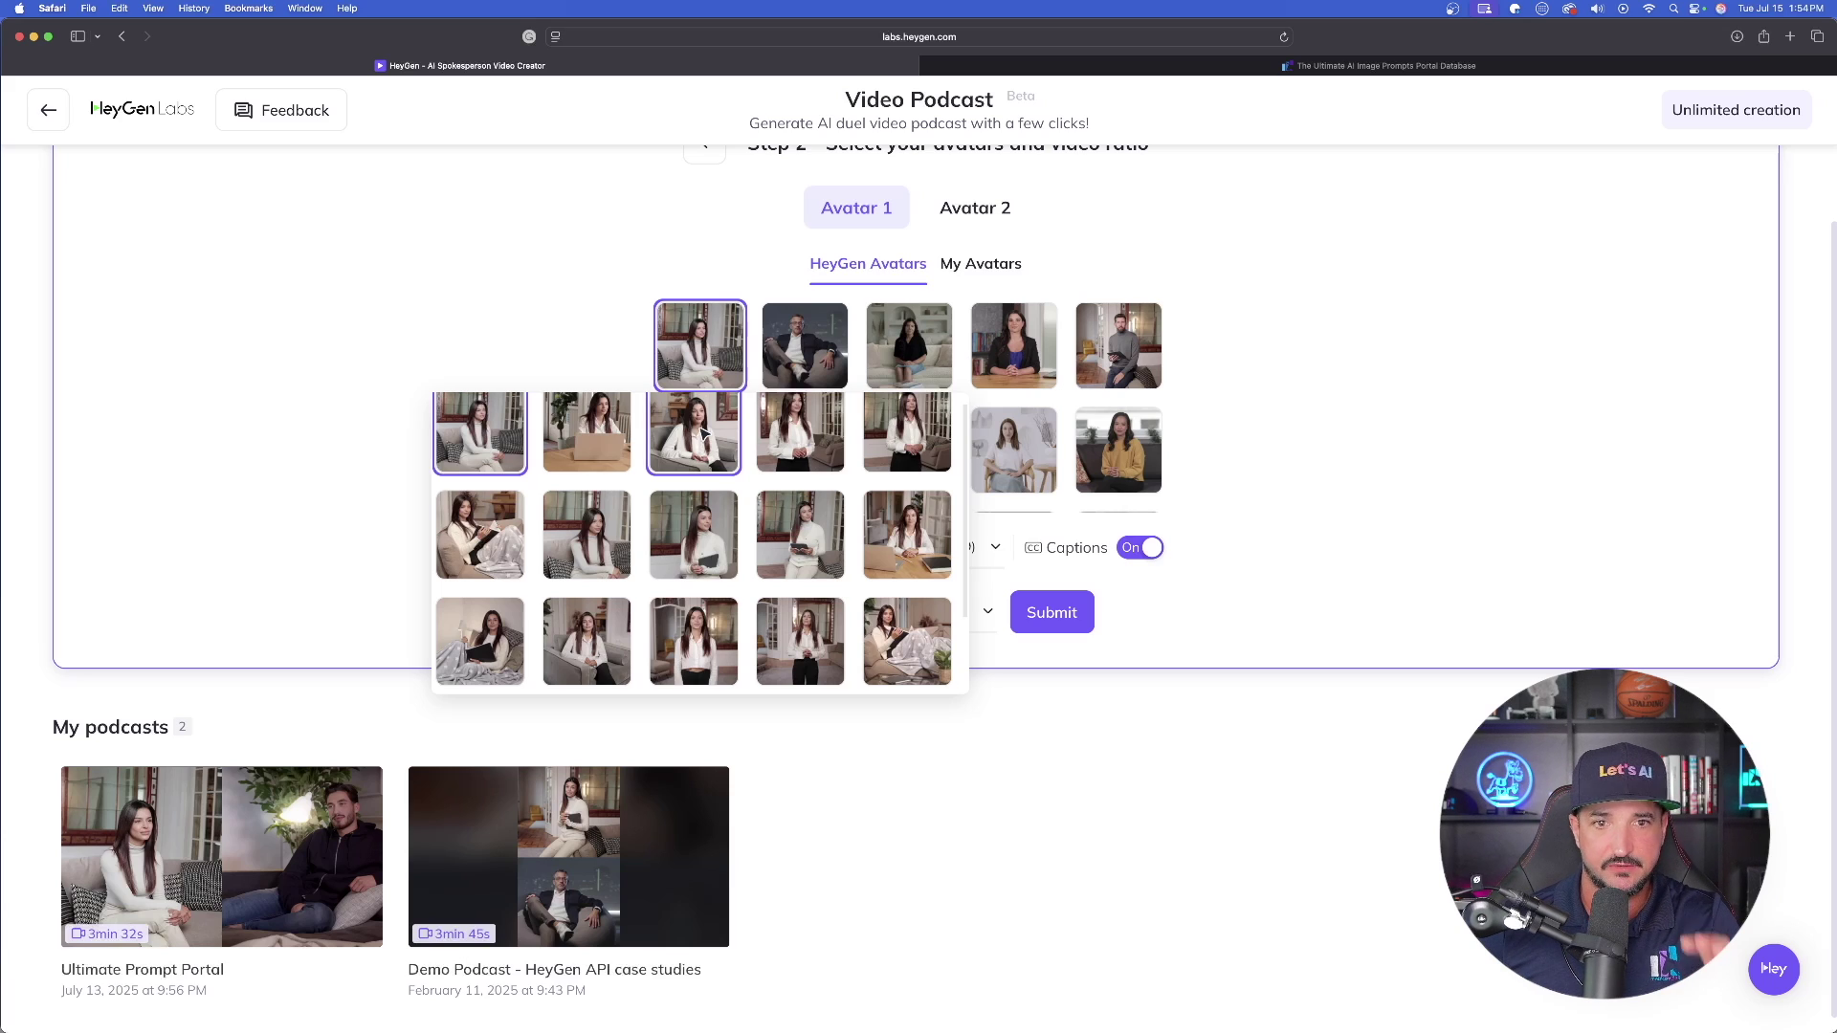
Choose the sofa pose for Avatar 1 and try a man-in-armchair pose for Avatar 2
left_click(704, 433)
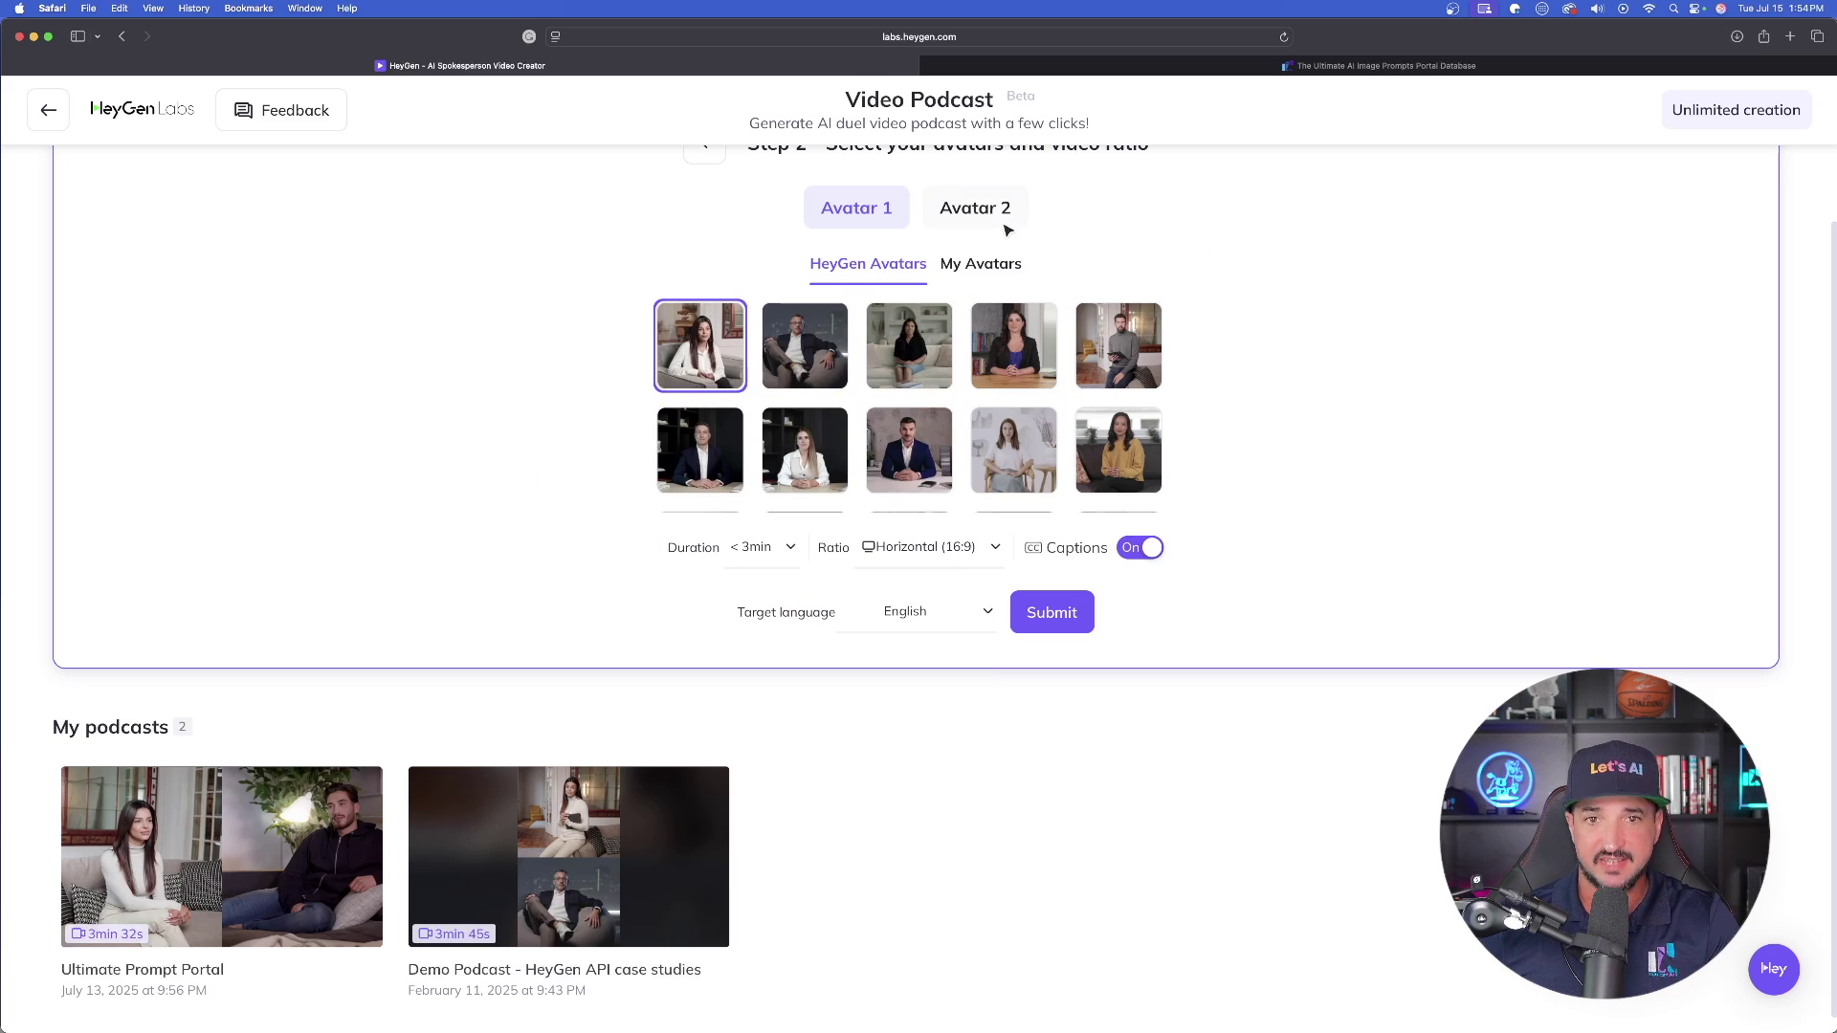
left_click(976, 208)
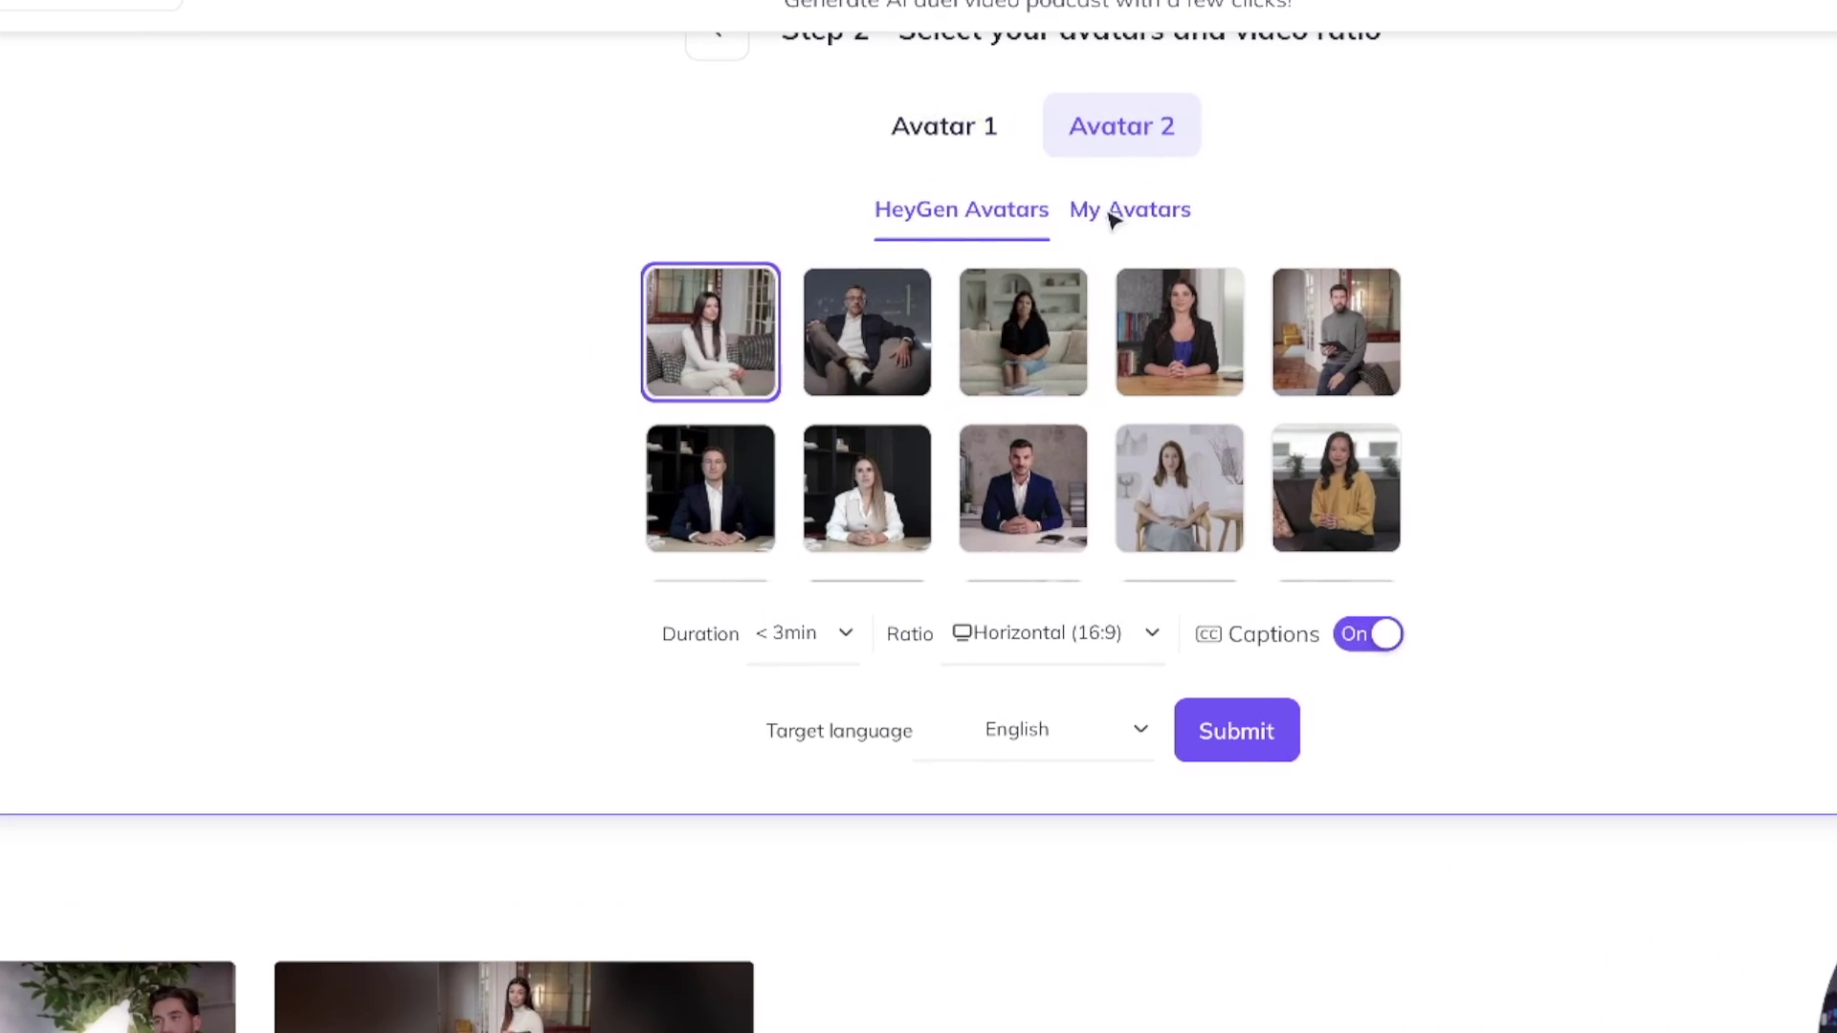
left_click(978, 350)
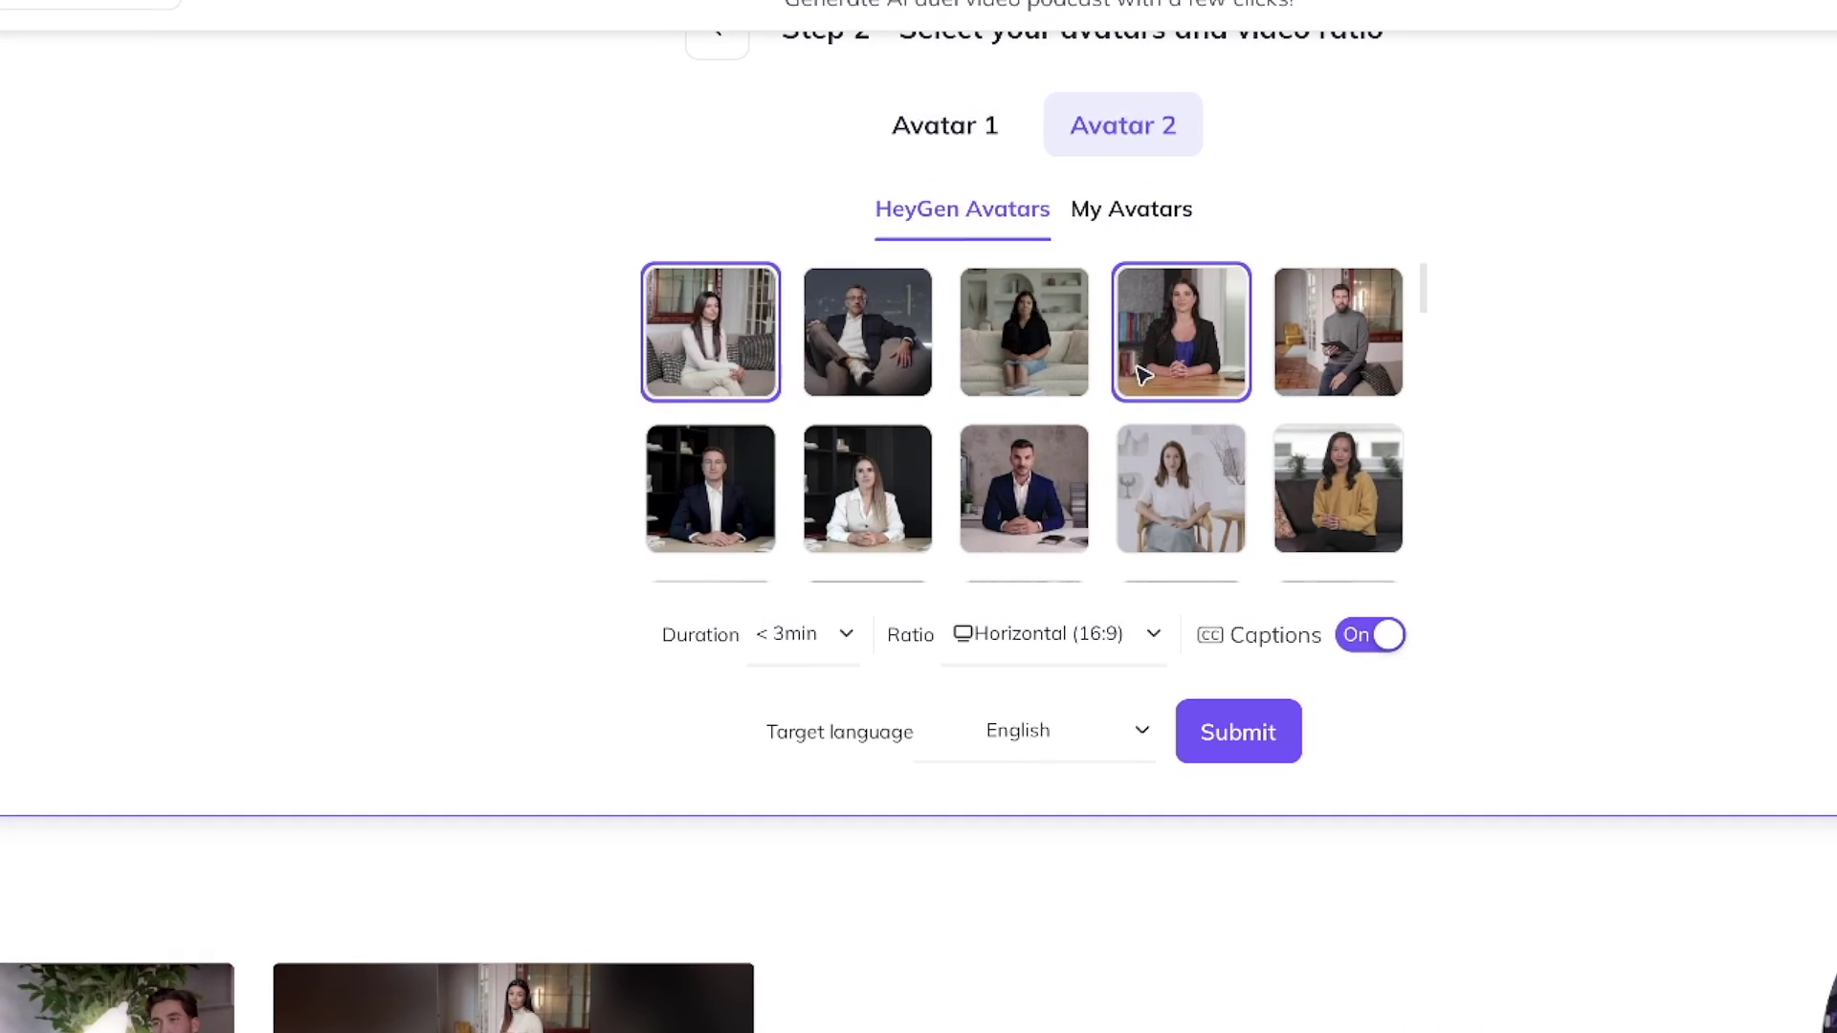
left_click(1141, 373)
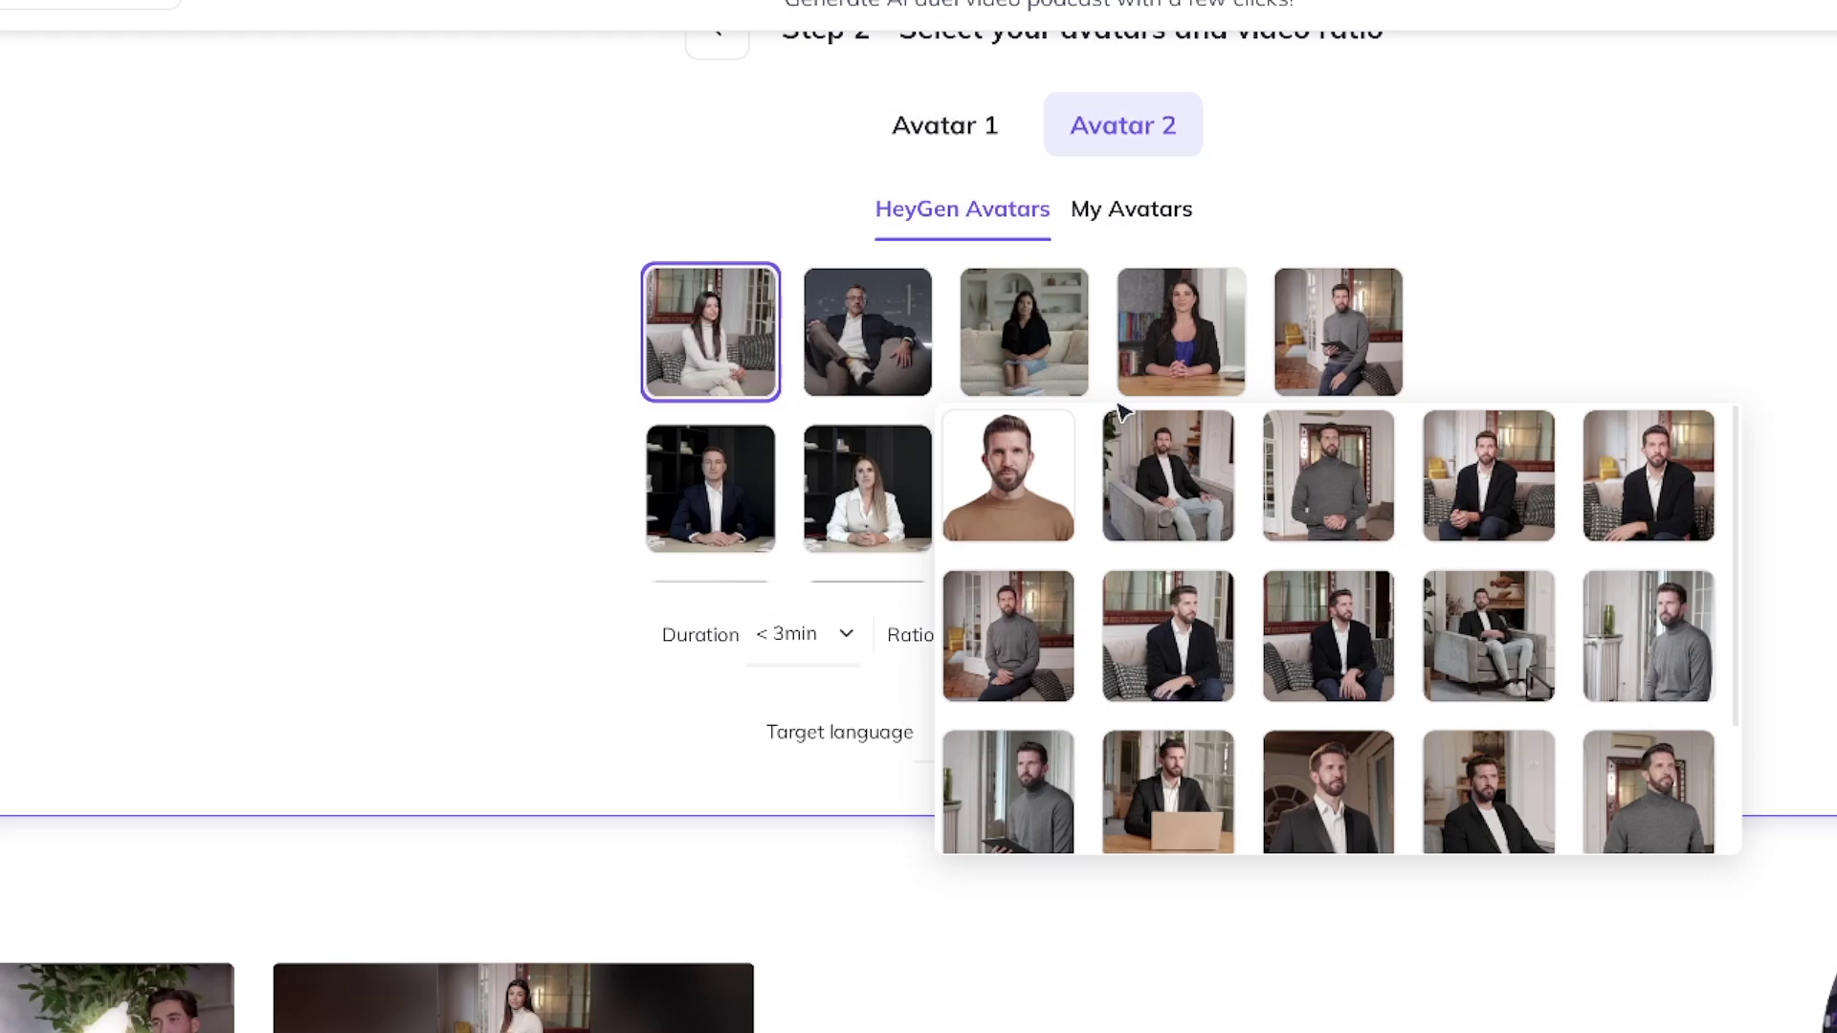
left_click(1160, 470)
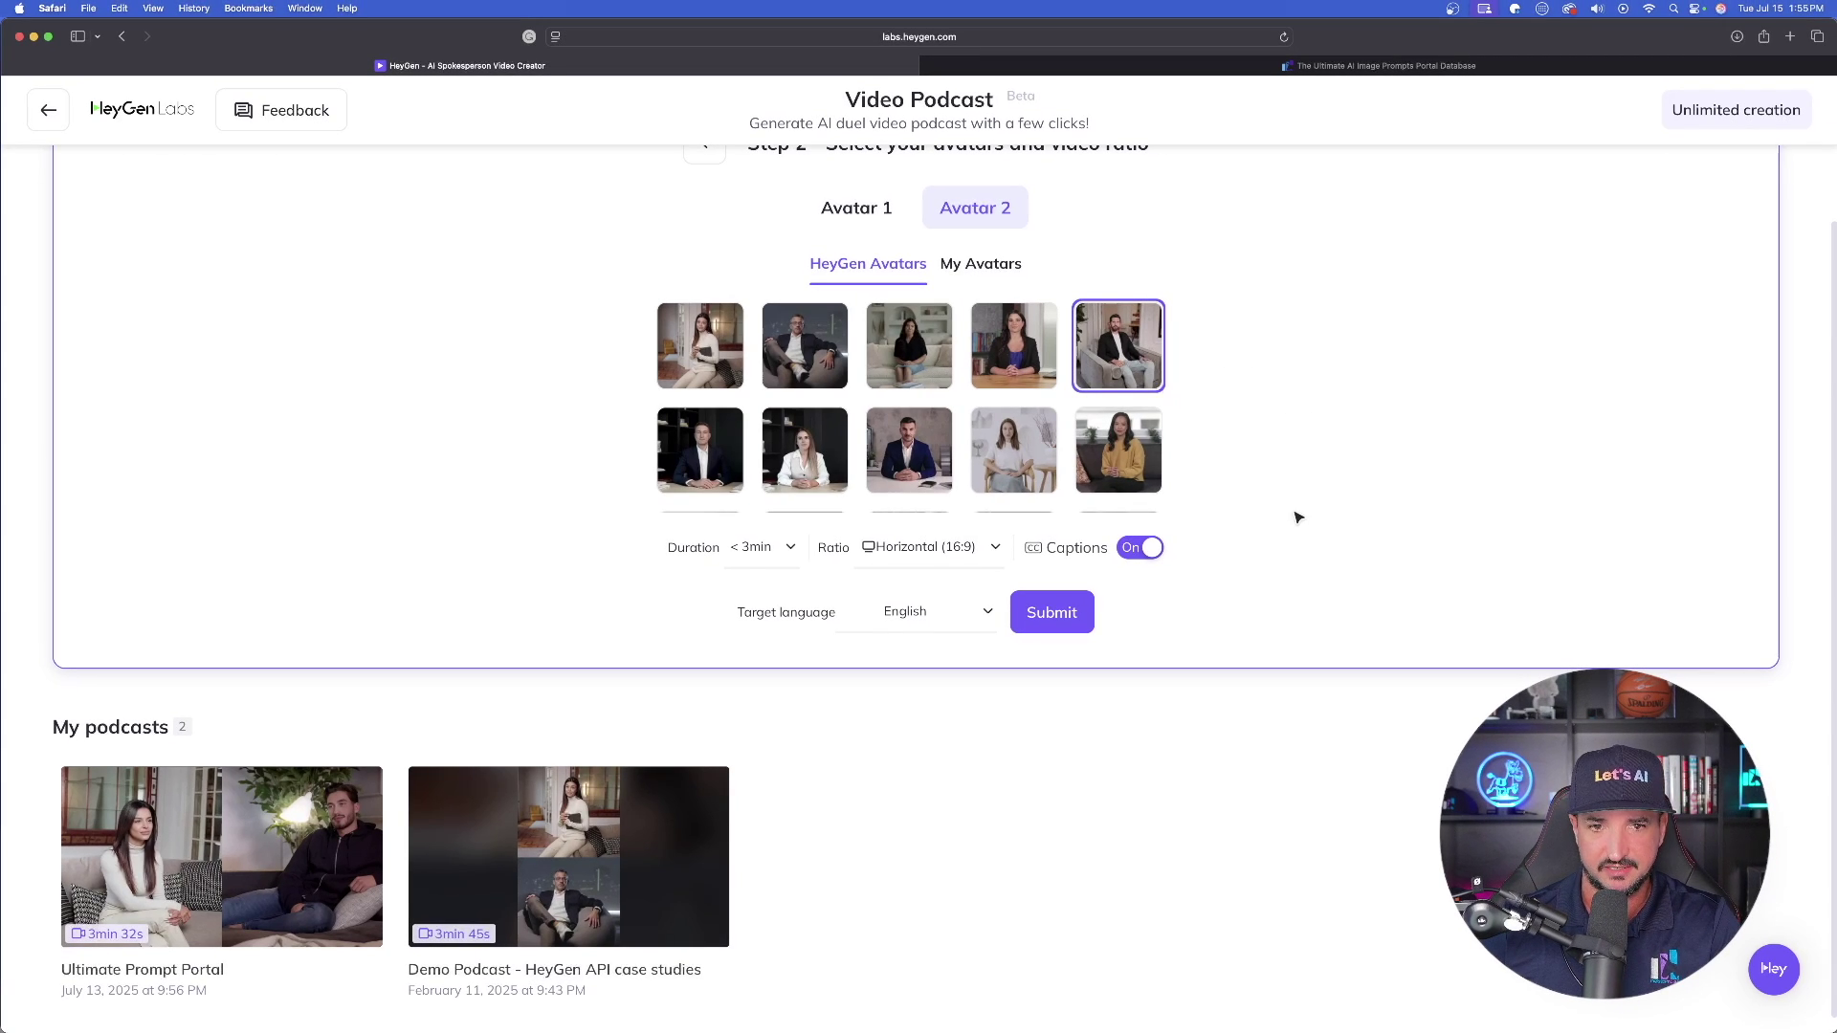
Keep the podcast under 3 minutes, Horizontal 16:9, in English
left_click(794, 551)
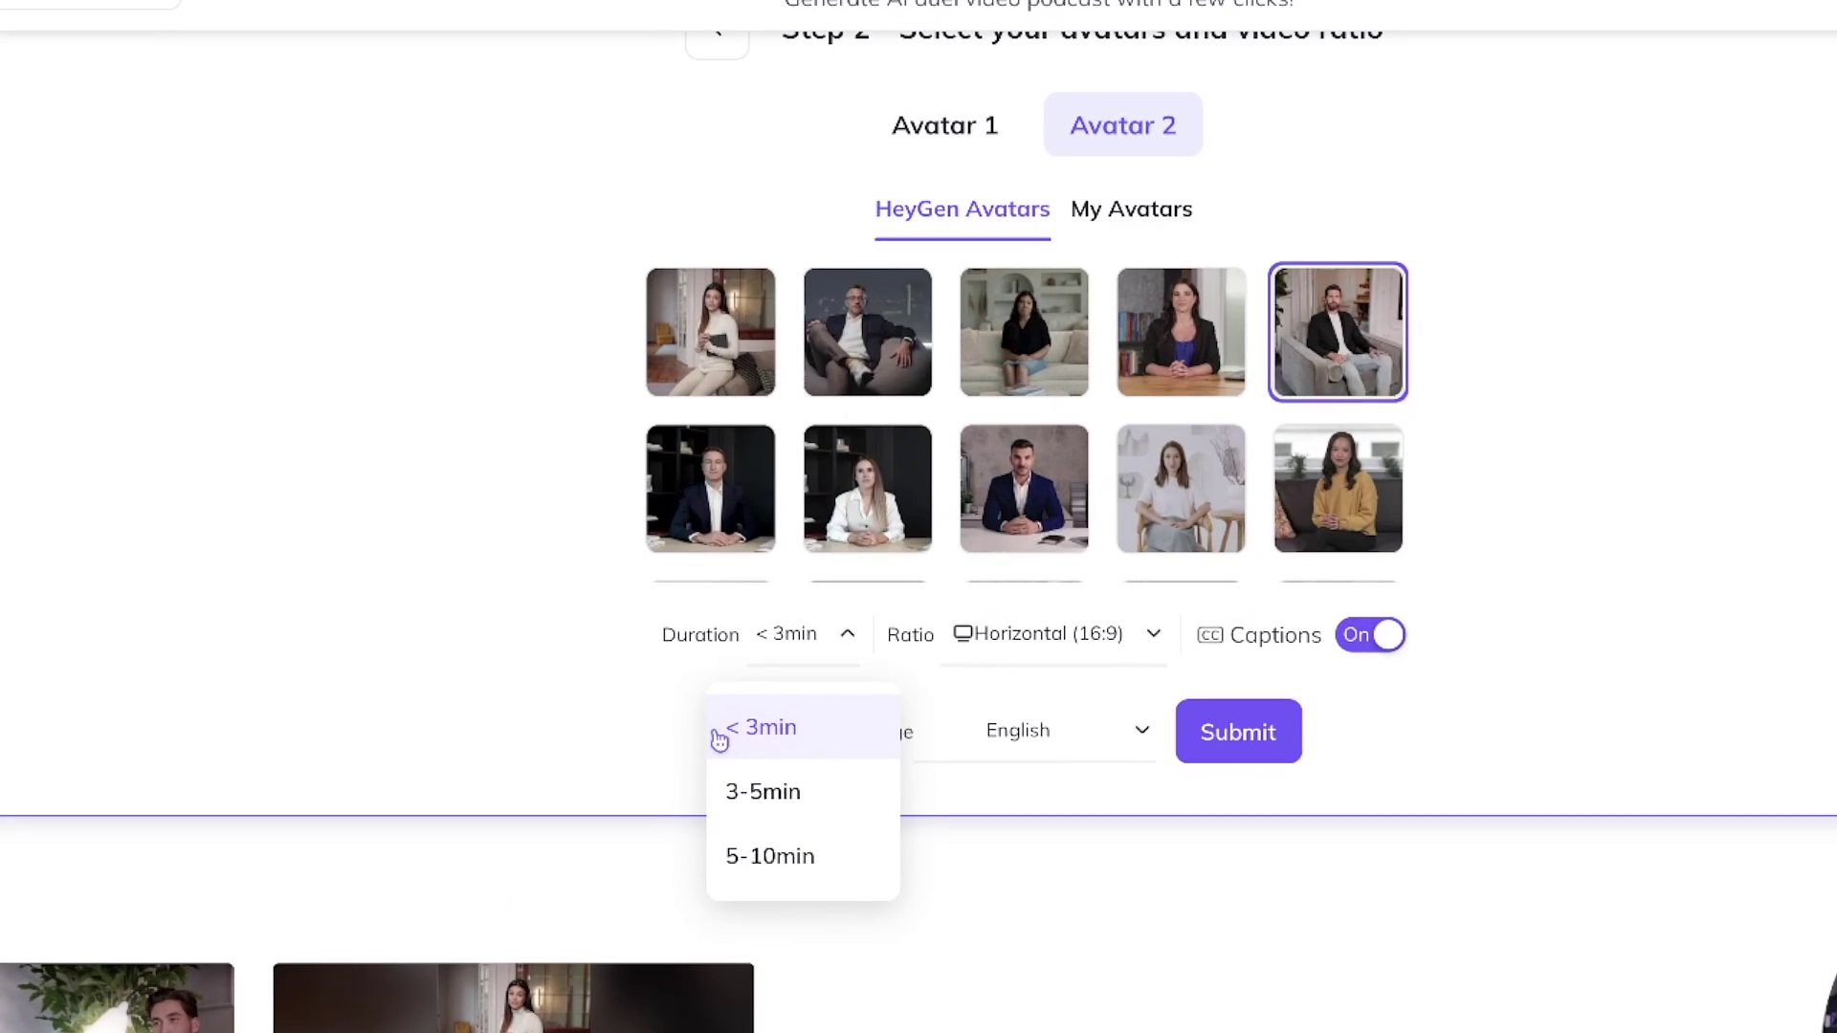
left_click(538, 674)
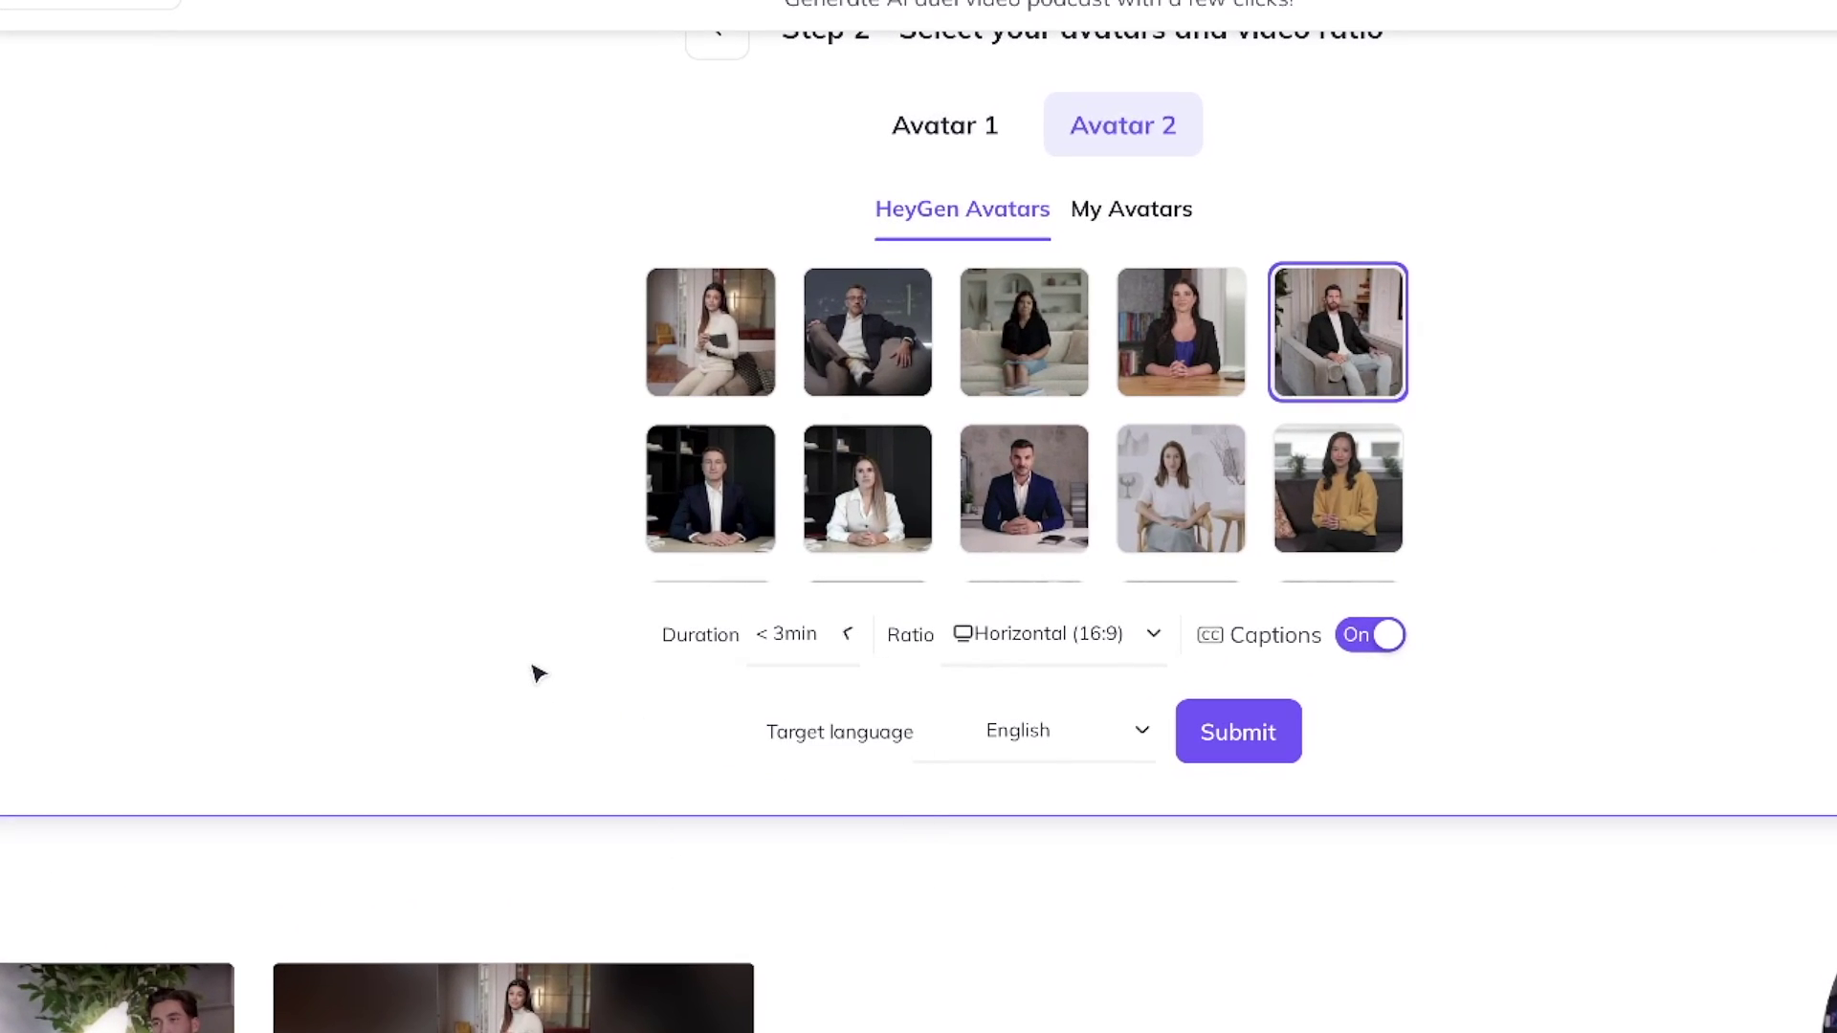
left_click(1046, 636)
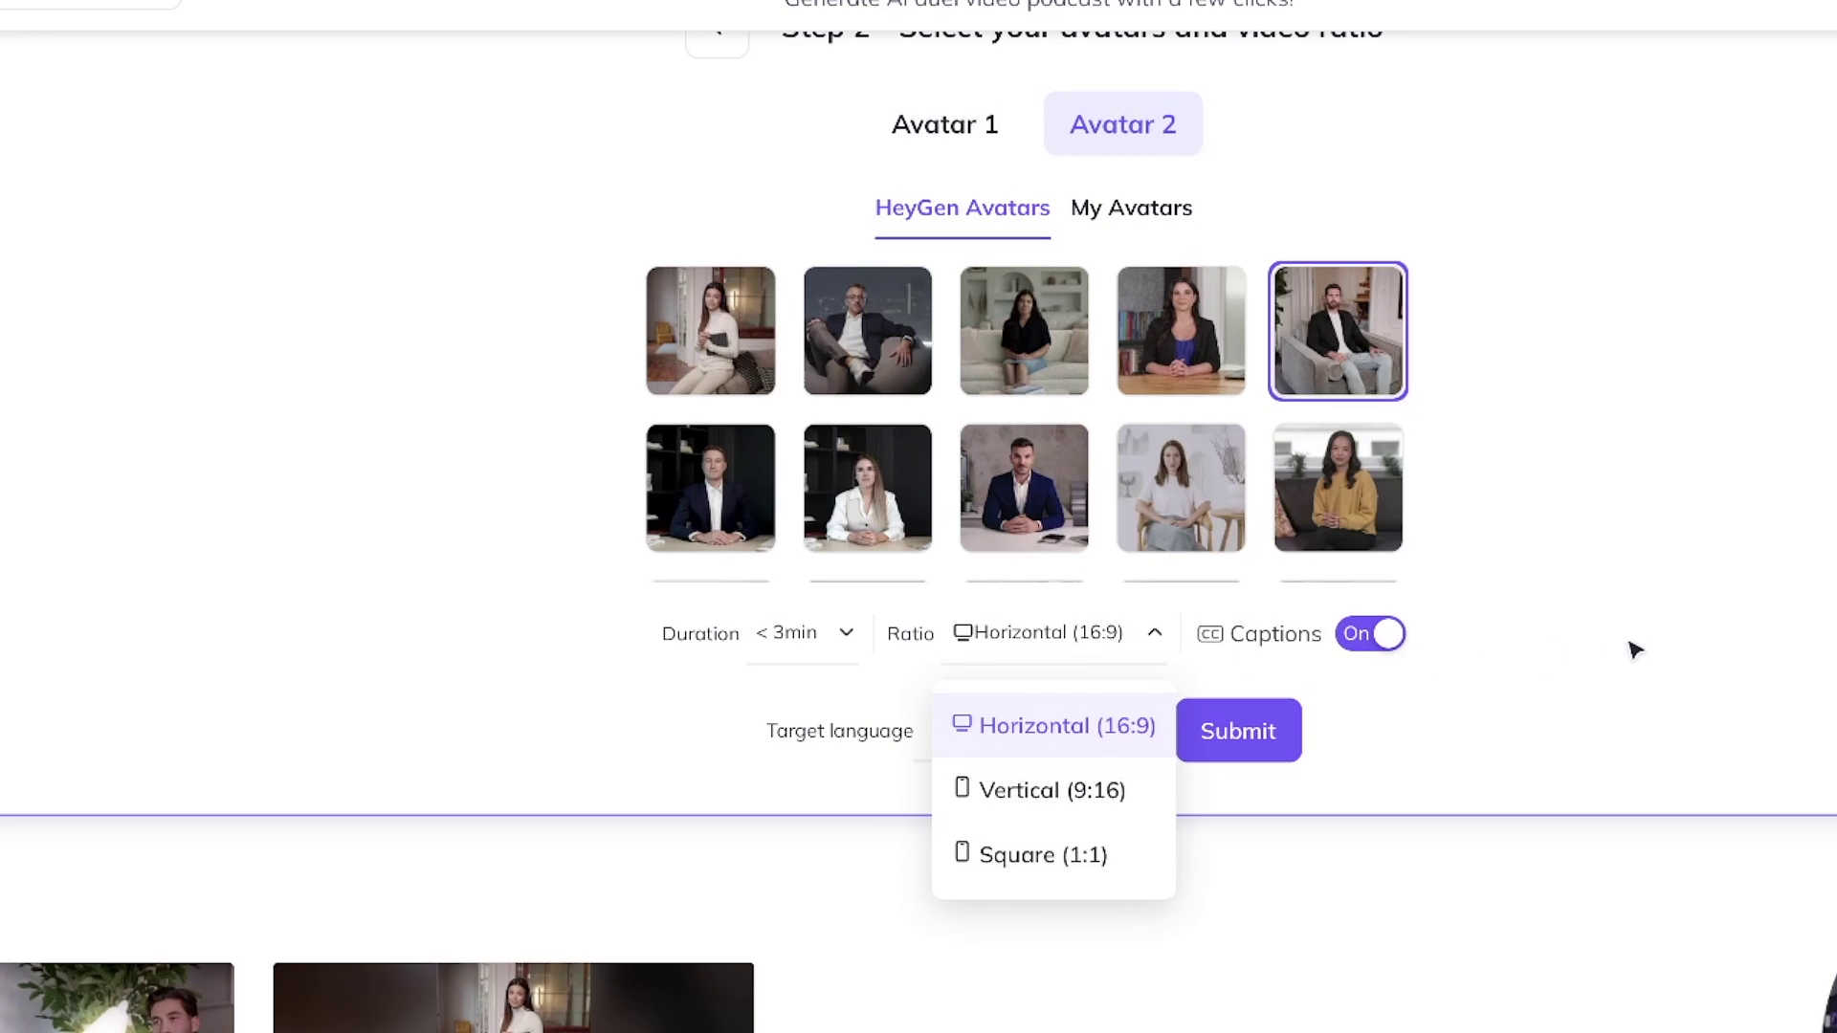
left_click(1522, 646)
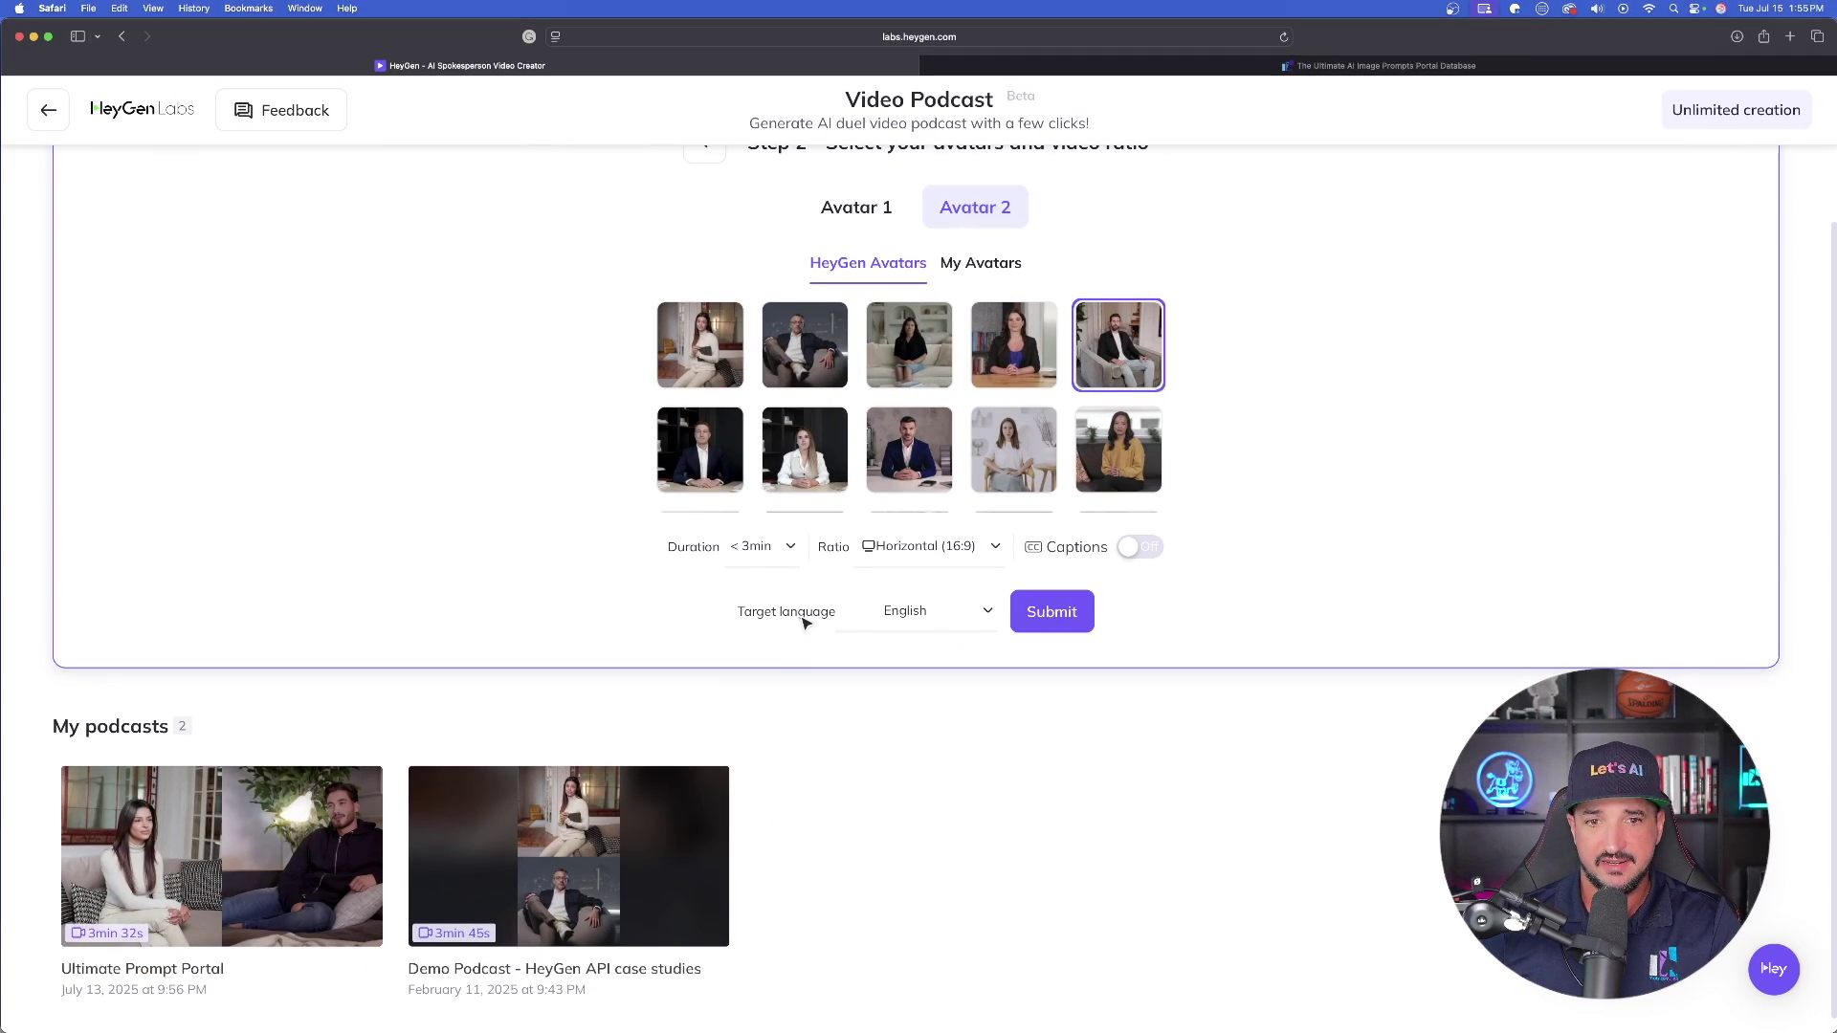
left_click(1007, 754)
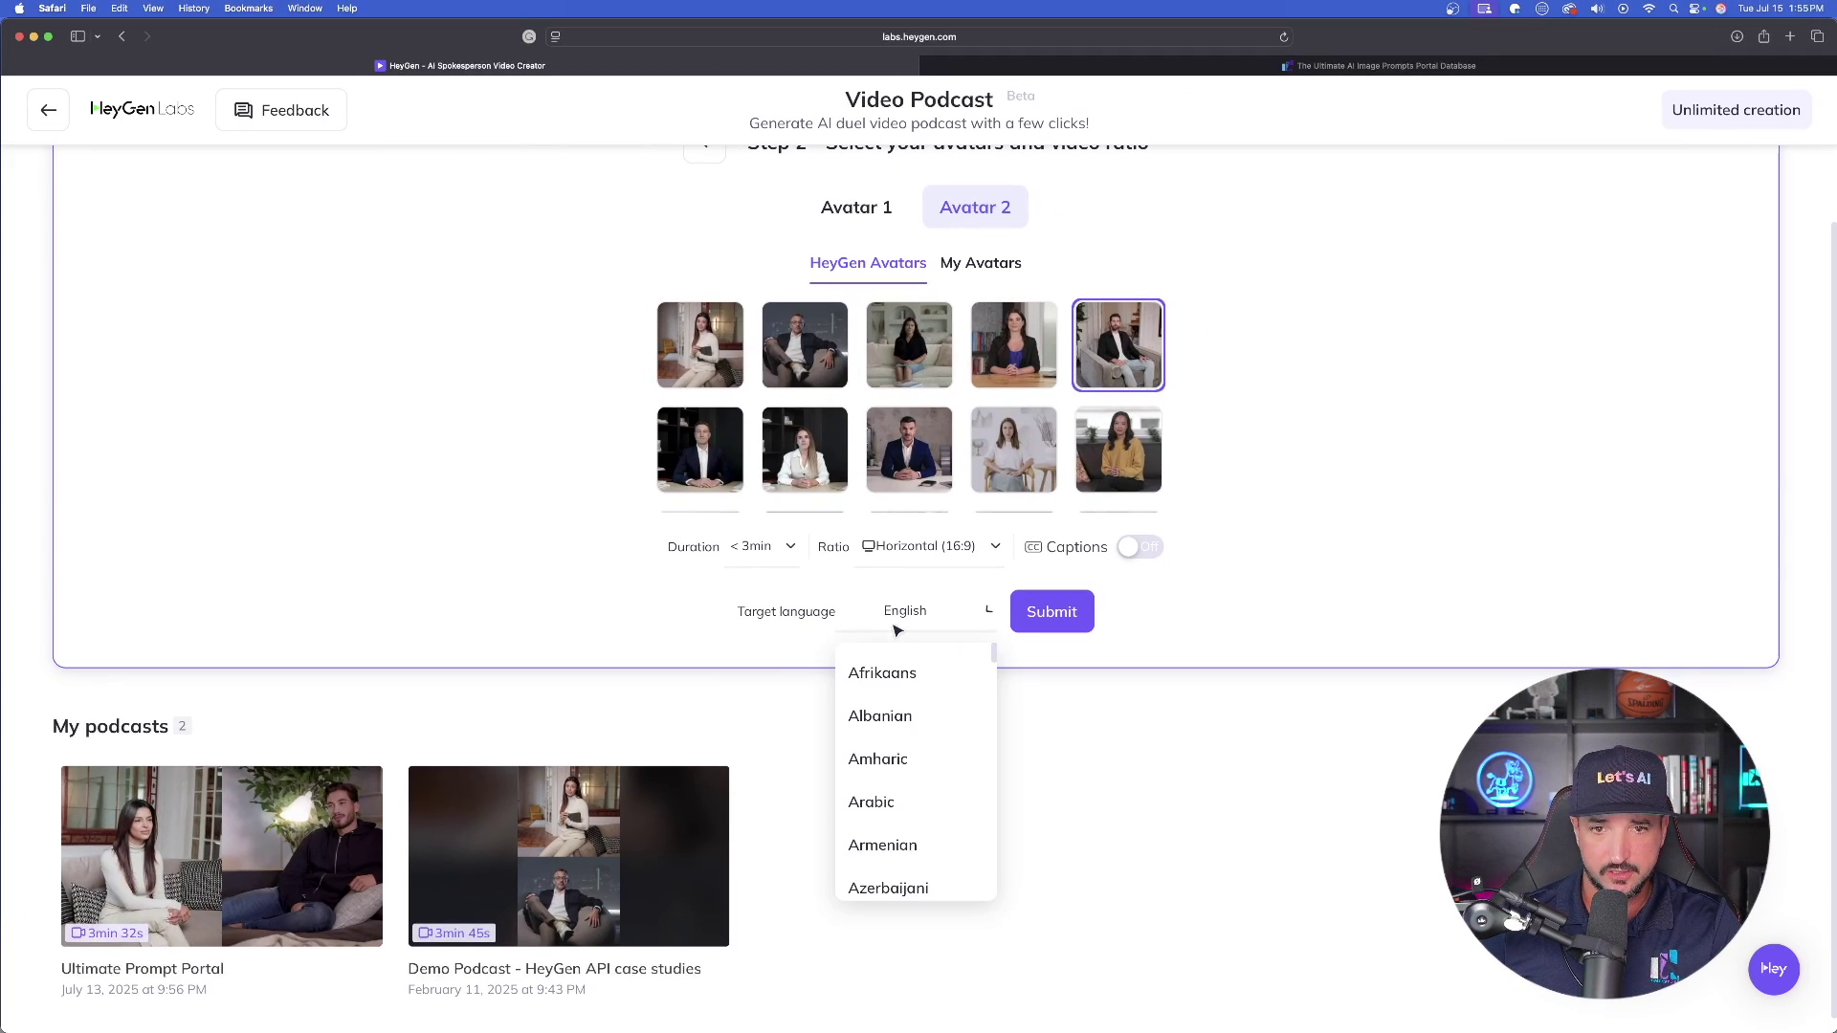
scroll(909, 747, "down", 15)
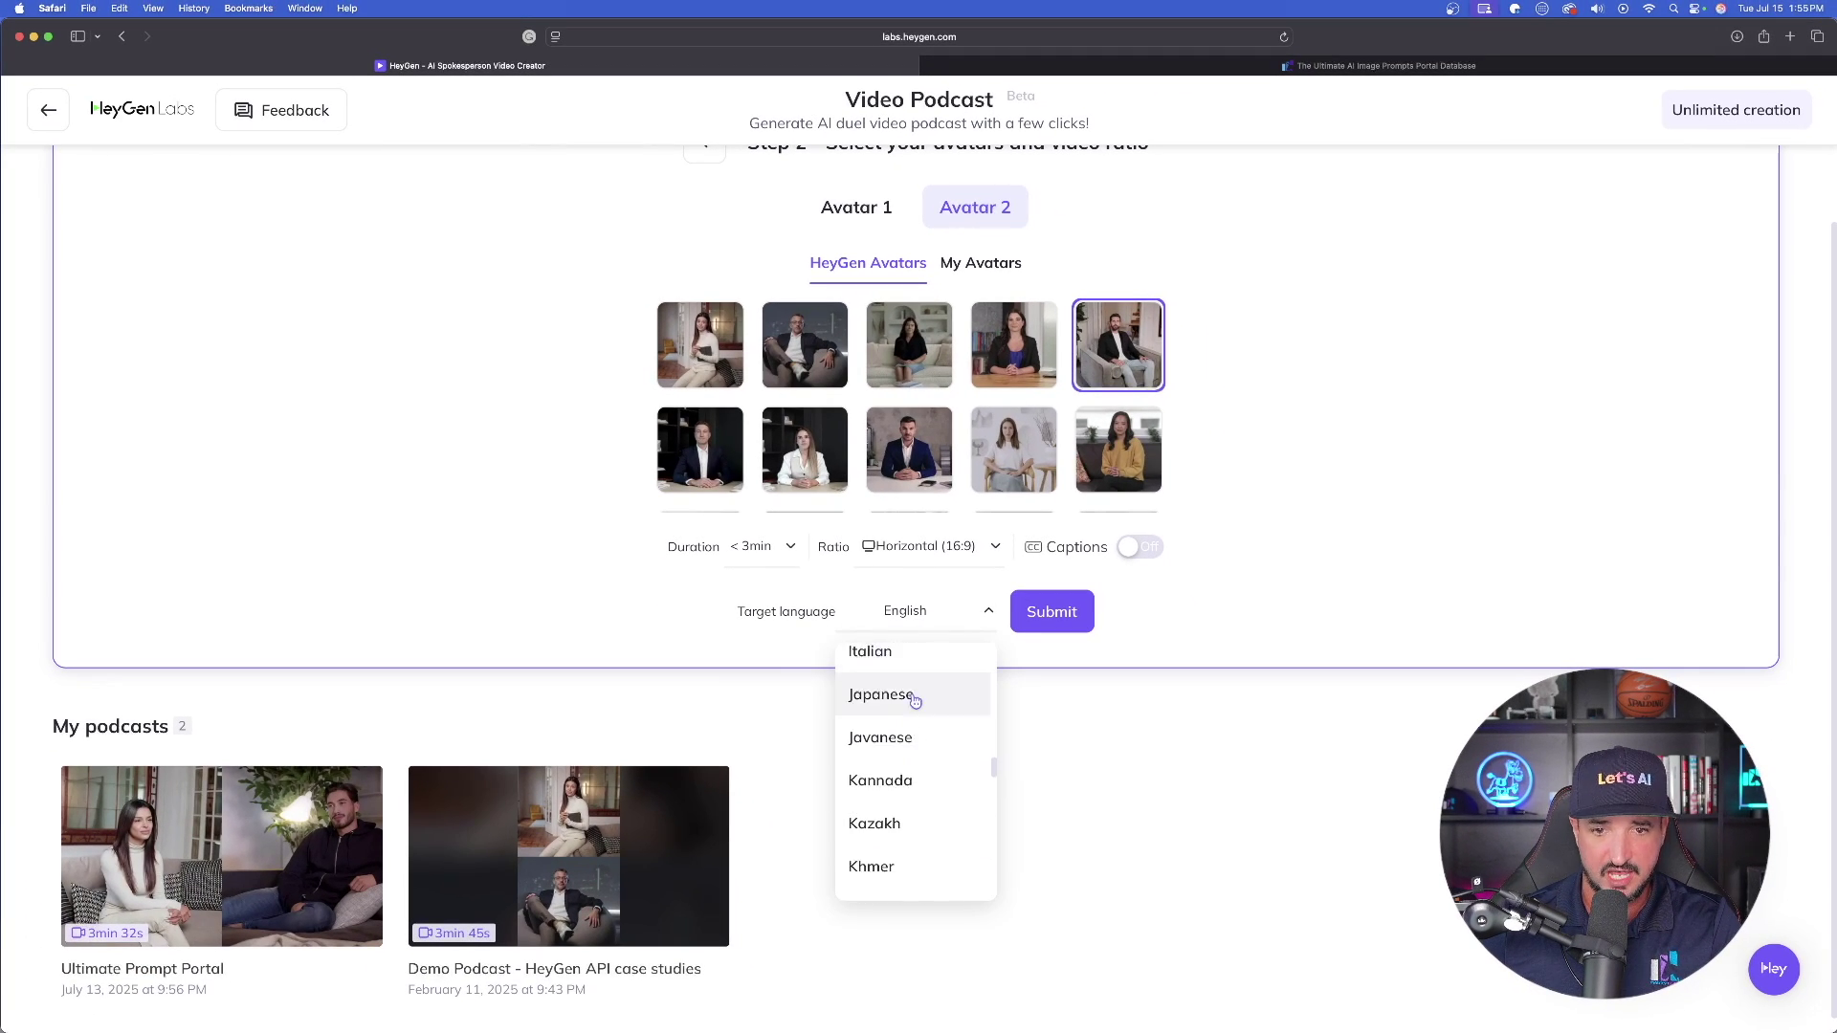
left_click(818, 240)
Make the fifth stock avatar, a suited man, Avatar 2 and submit the podcast
left_click(857, 207)
left_click(986, 208)
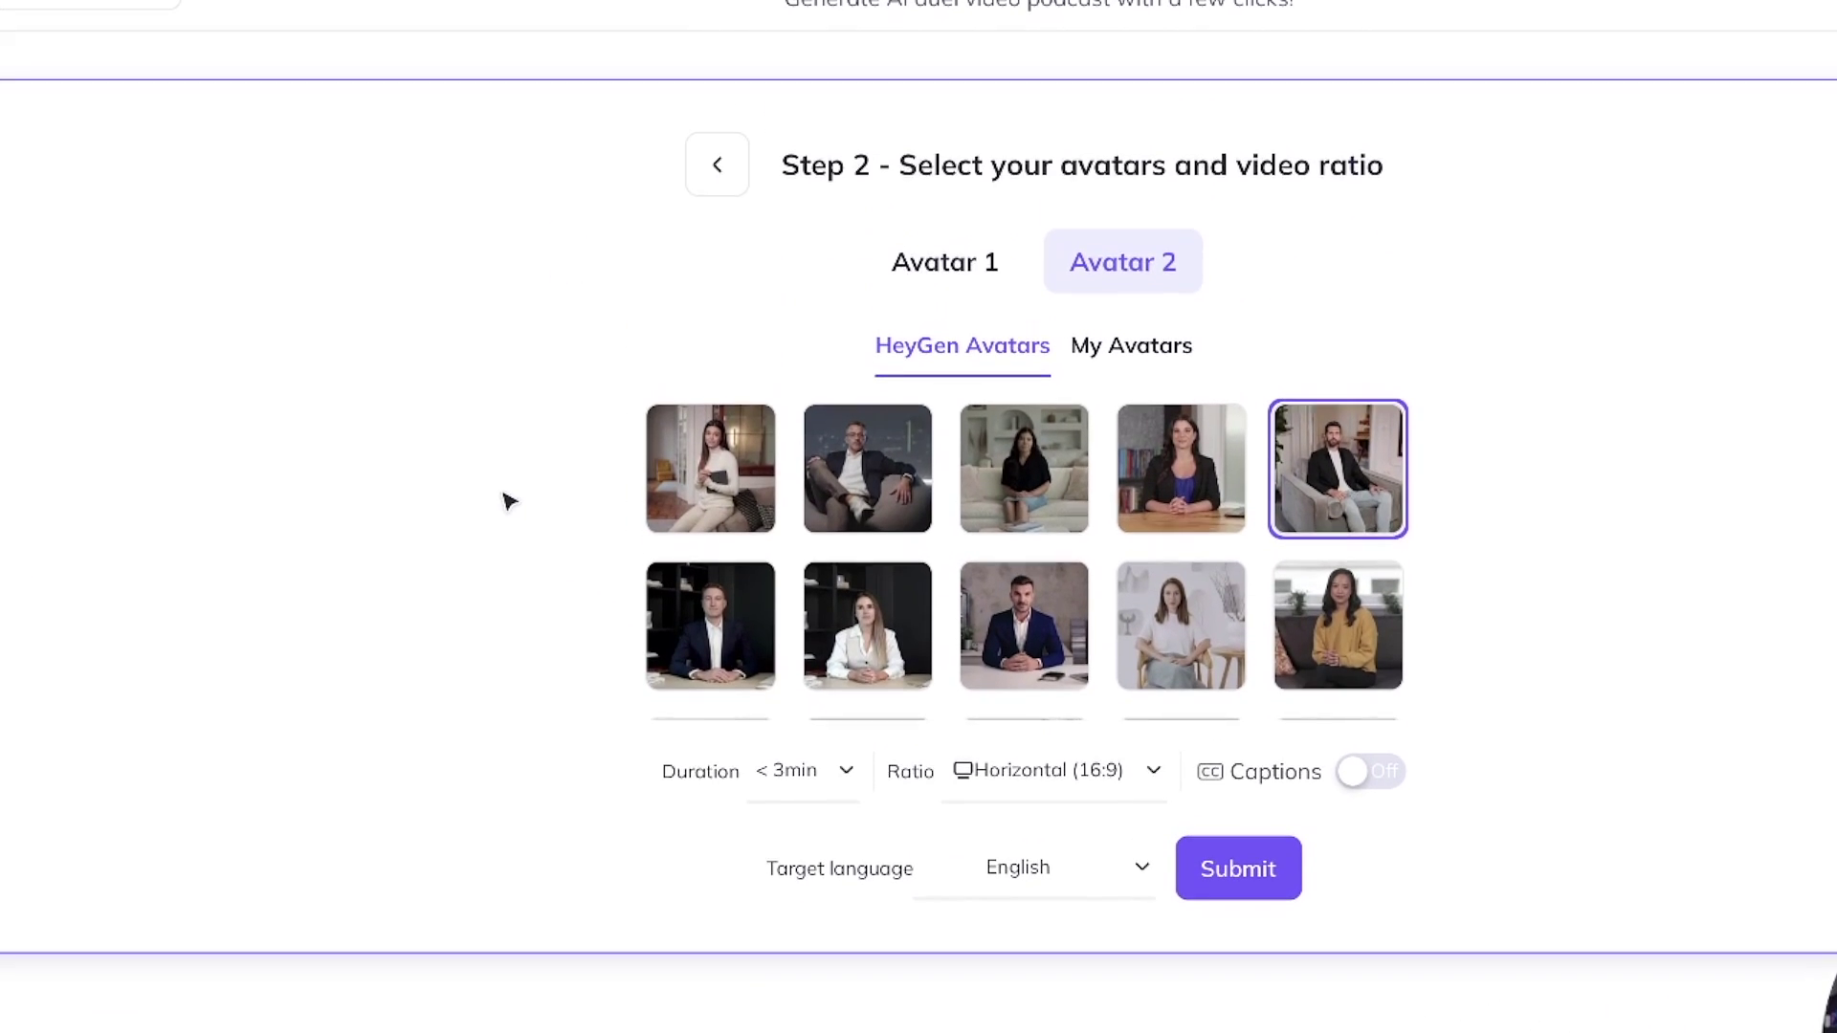
left_click(1244, 868)
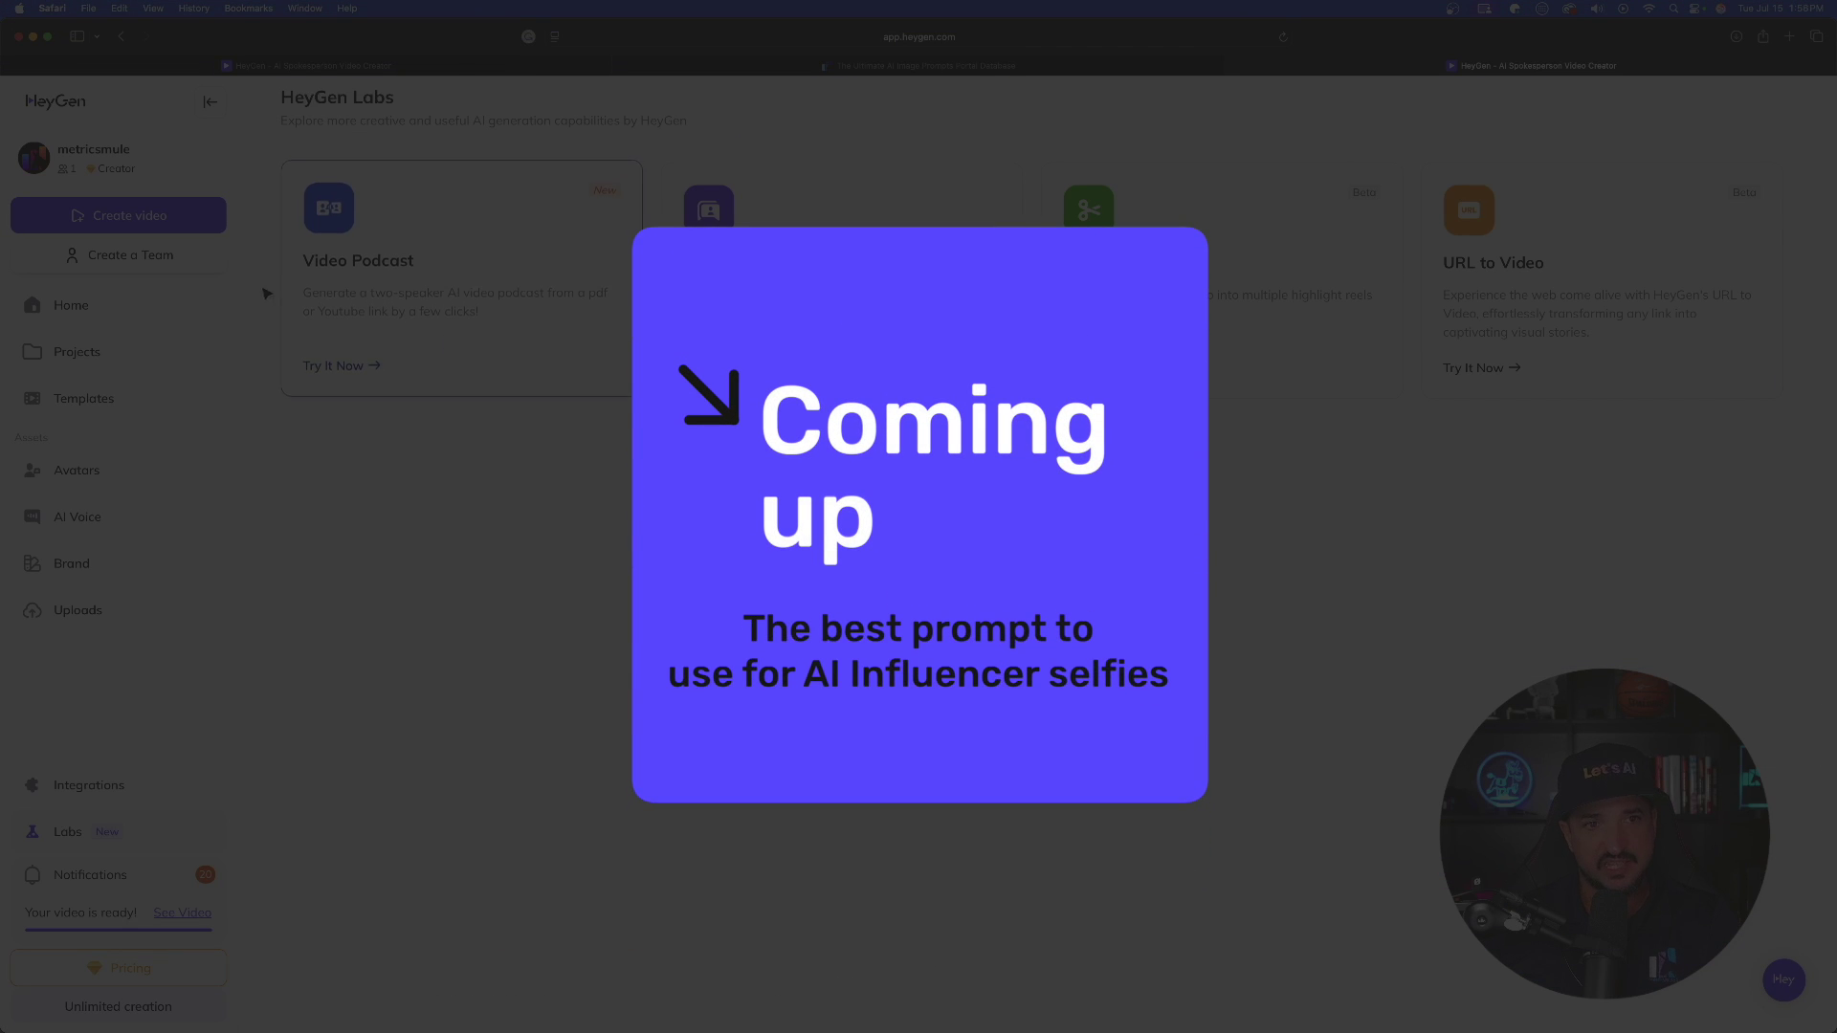
Reopen Video Podcast, skim the Everything Prompts Bundle page, and return to HeyGen
left_click(374, 365)
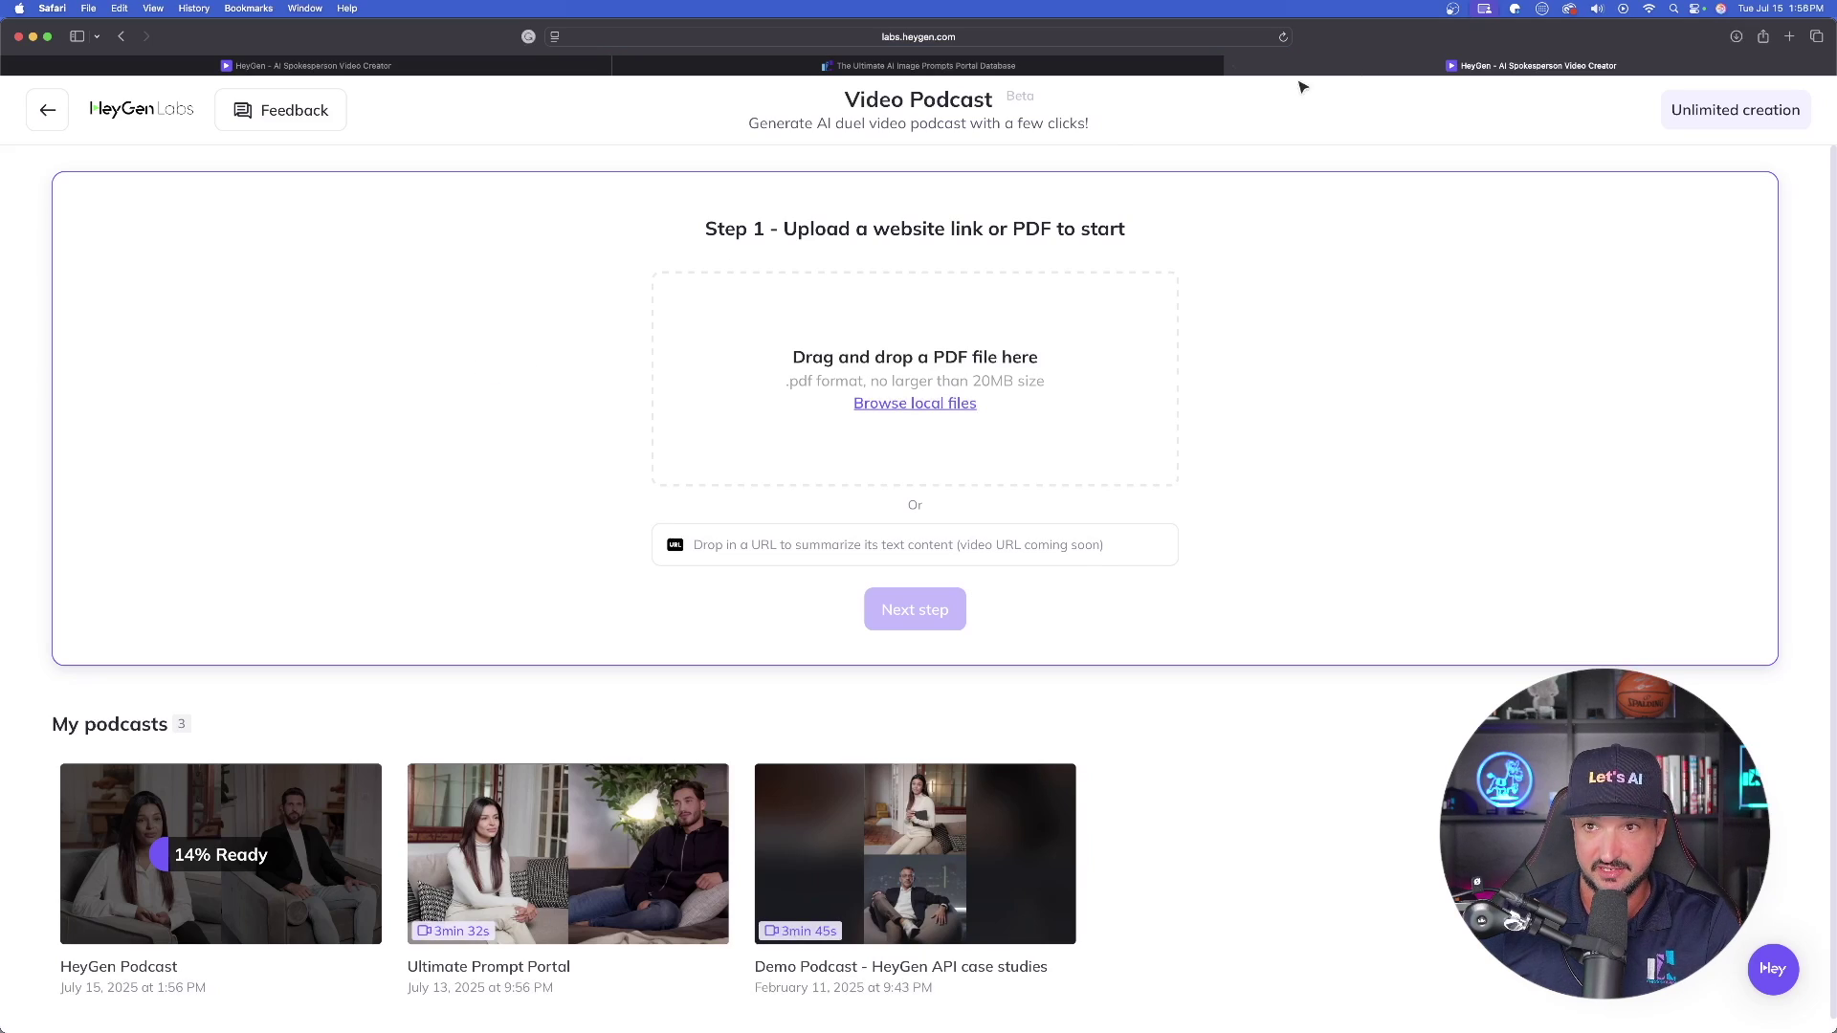
left_click(861, 65)
scroll(421, 283, "down", 8)
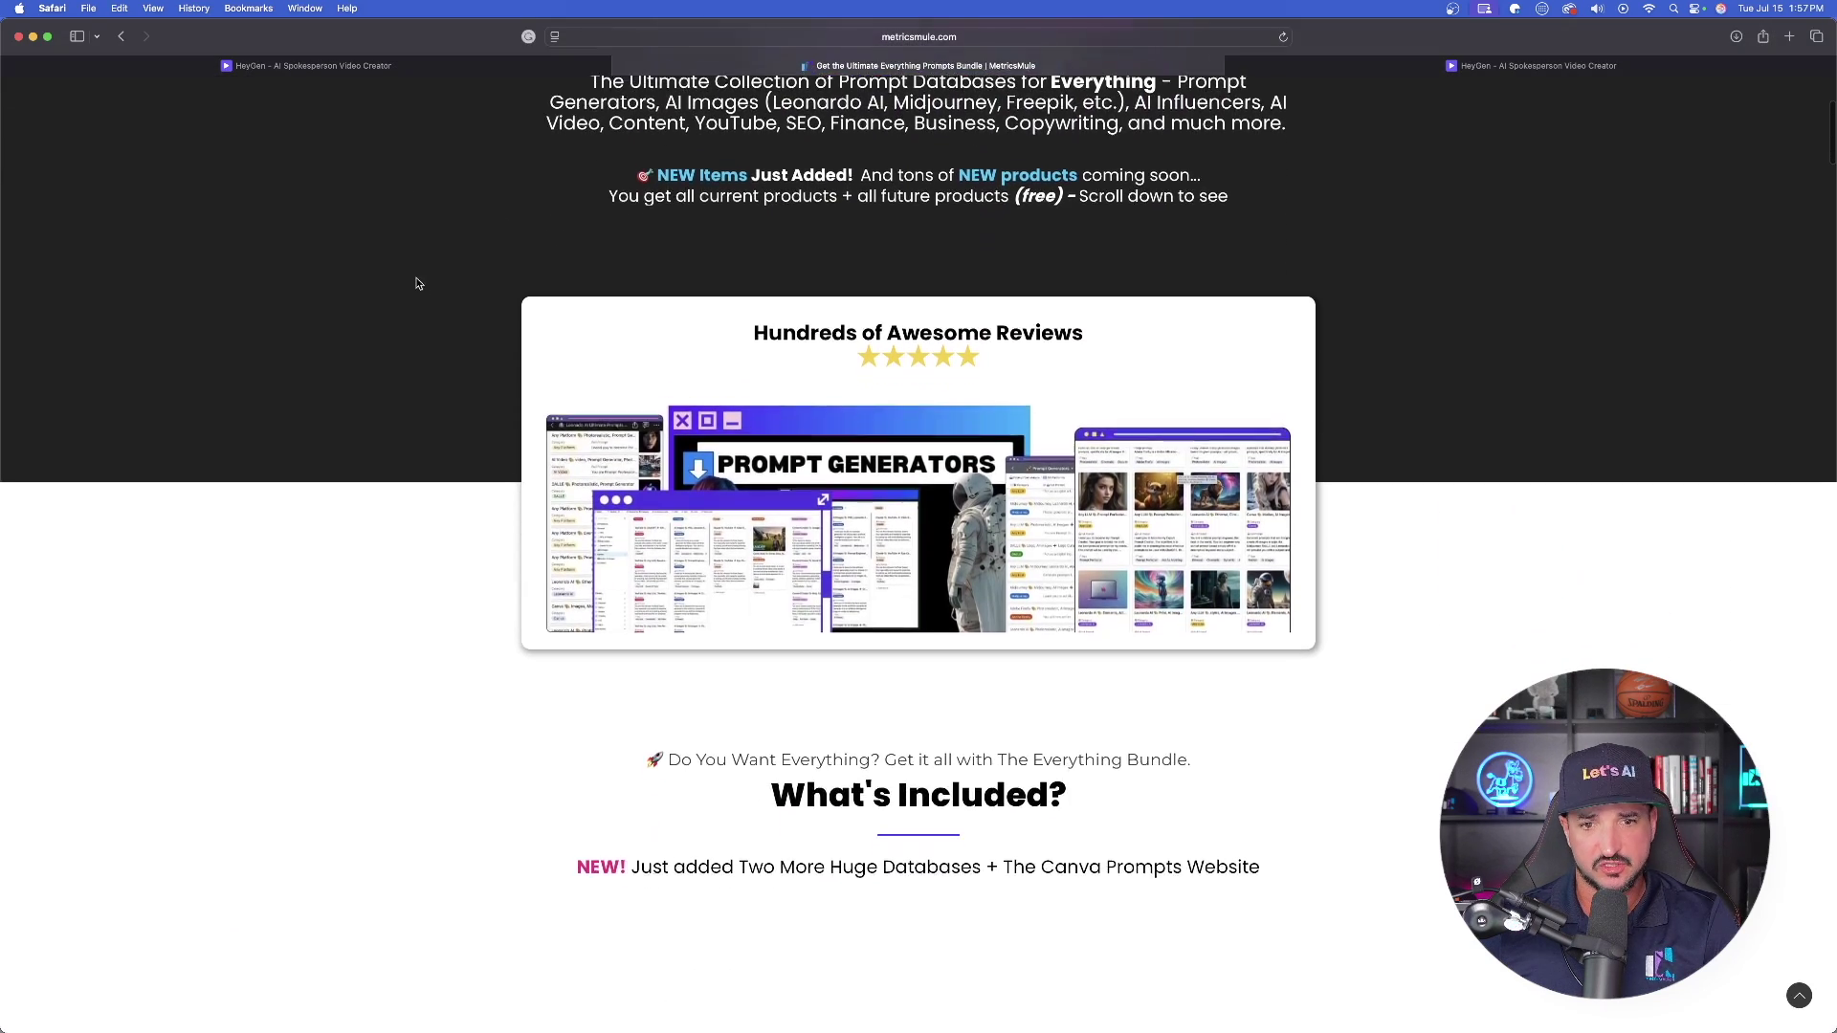
scroll(433, 260, "up", 8)
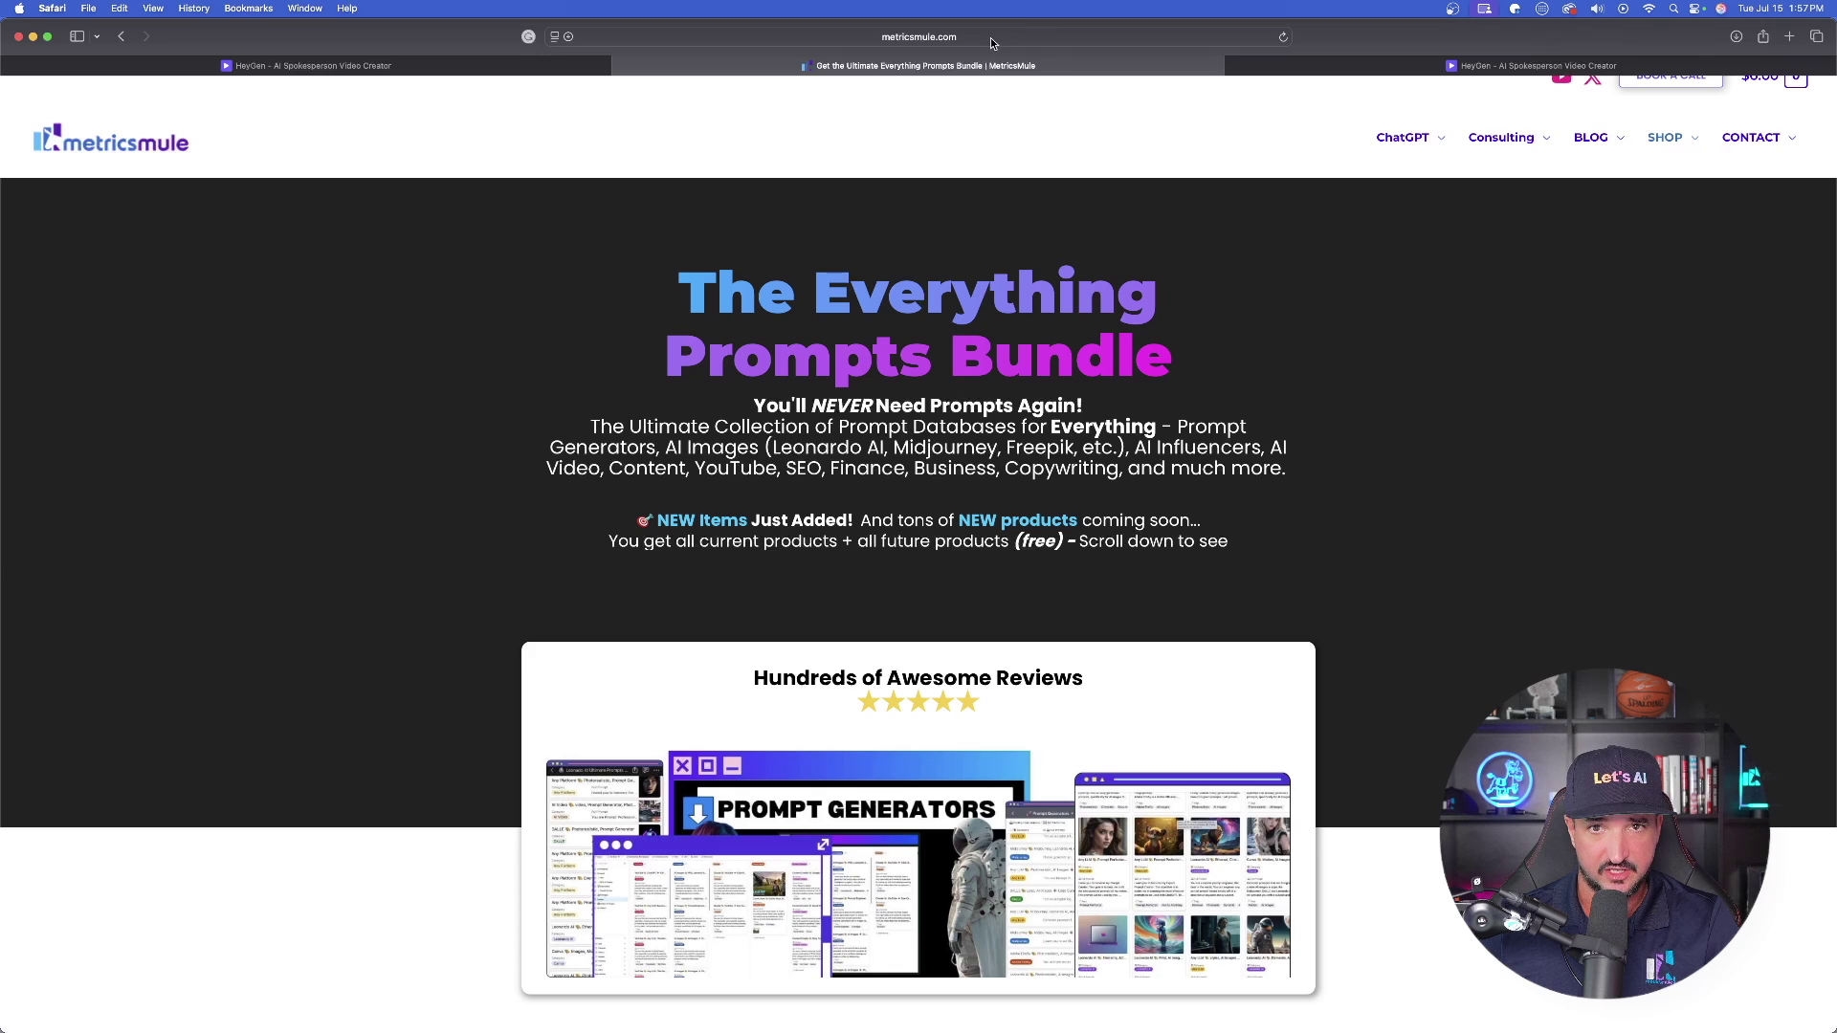
key("ctrl+Tab")
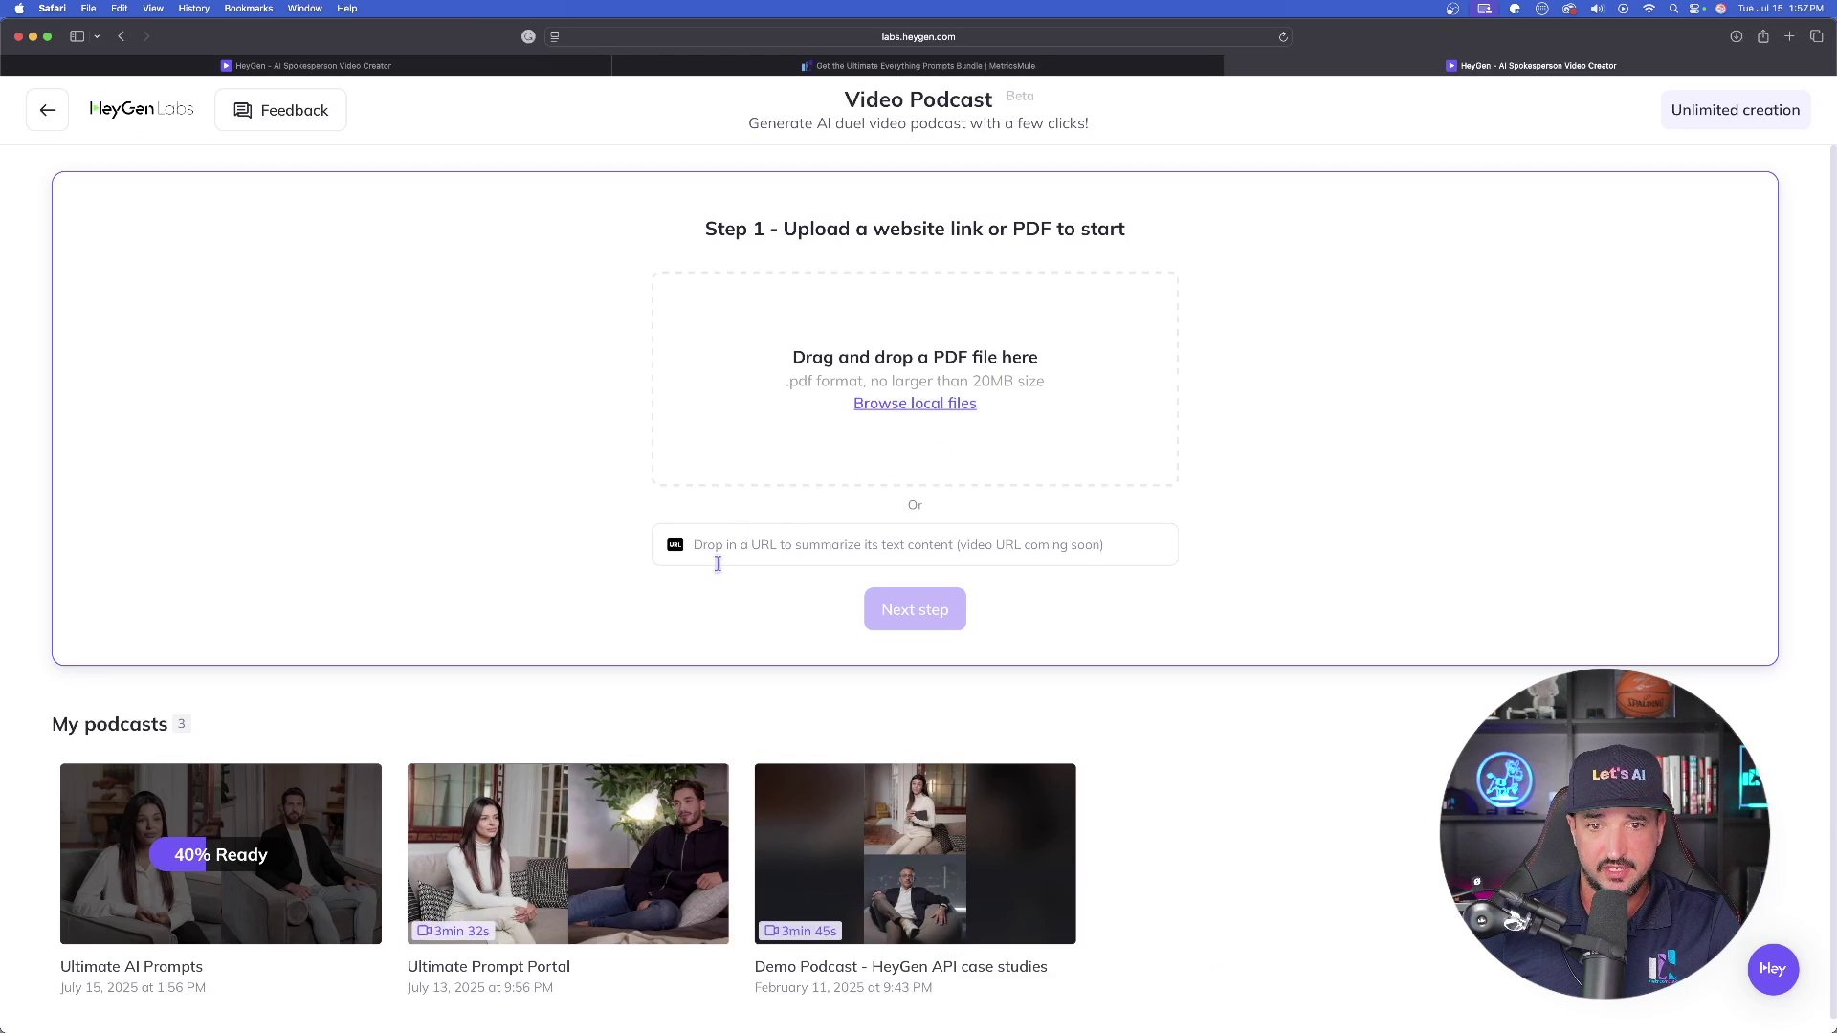
Submit the MetricsMule page link and use the purple-lit microphone look as Avatar 1
left_click(767, 553)
type("https://metricsmule.com/everything-prompts-bundle/")
key("Return")
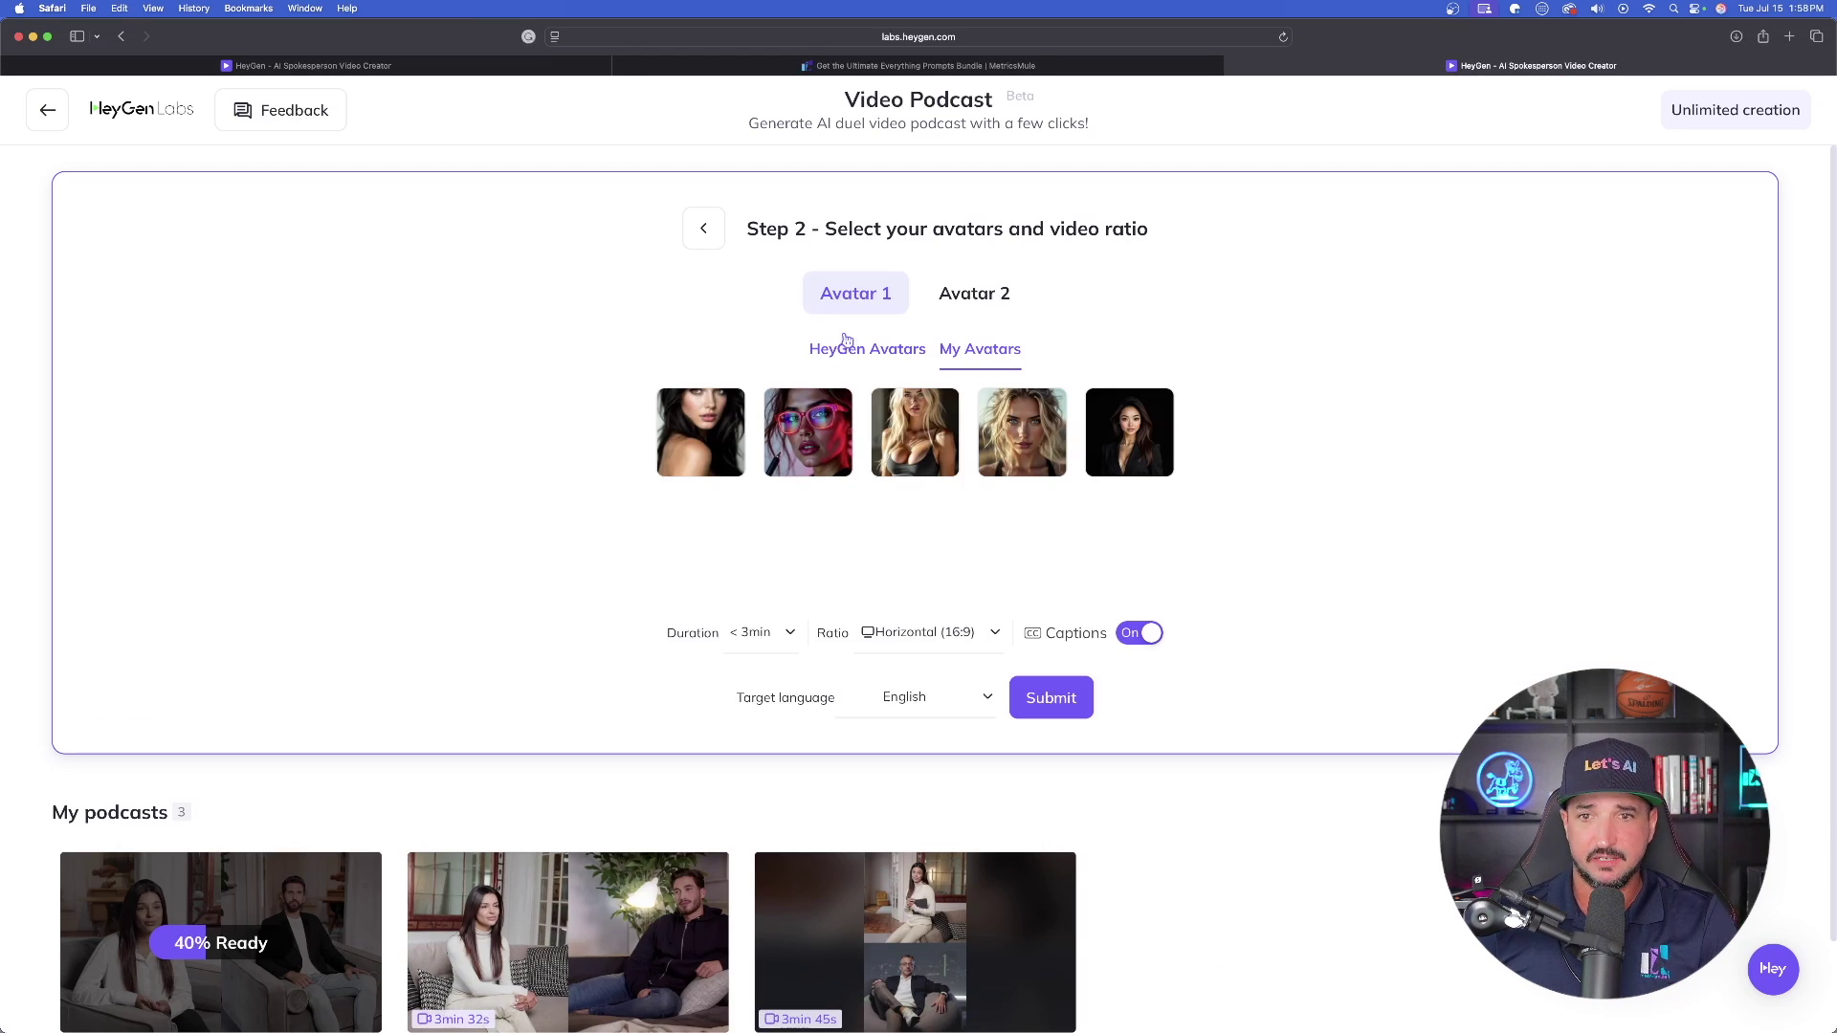
left_click(808, 432)
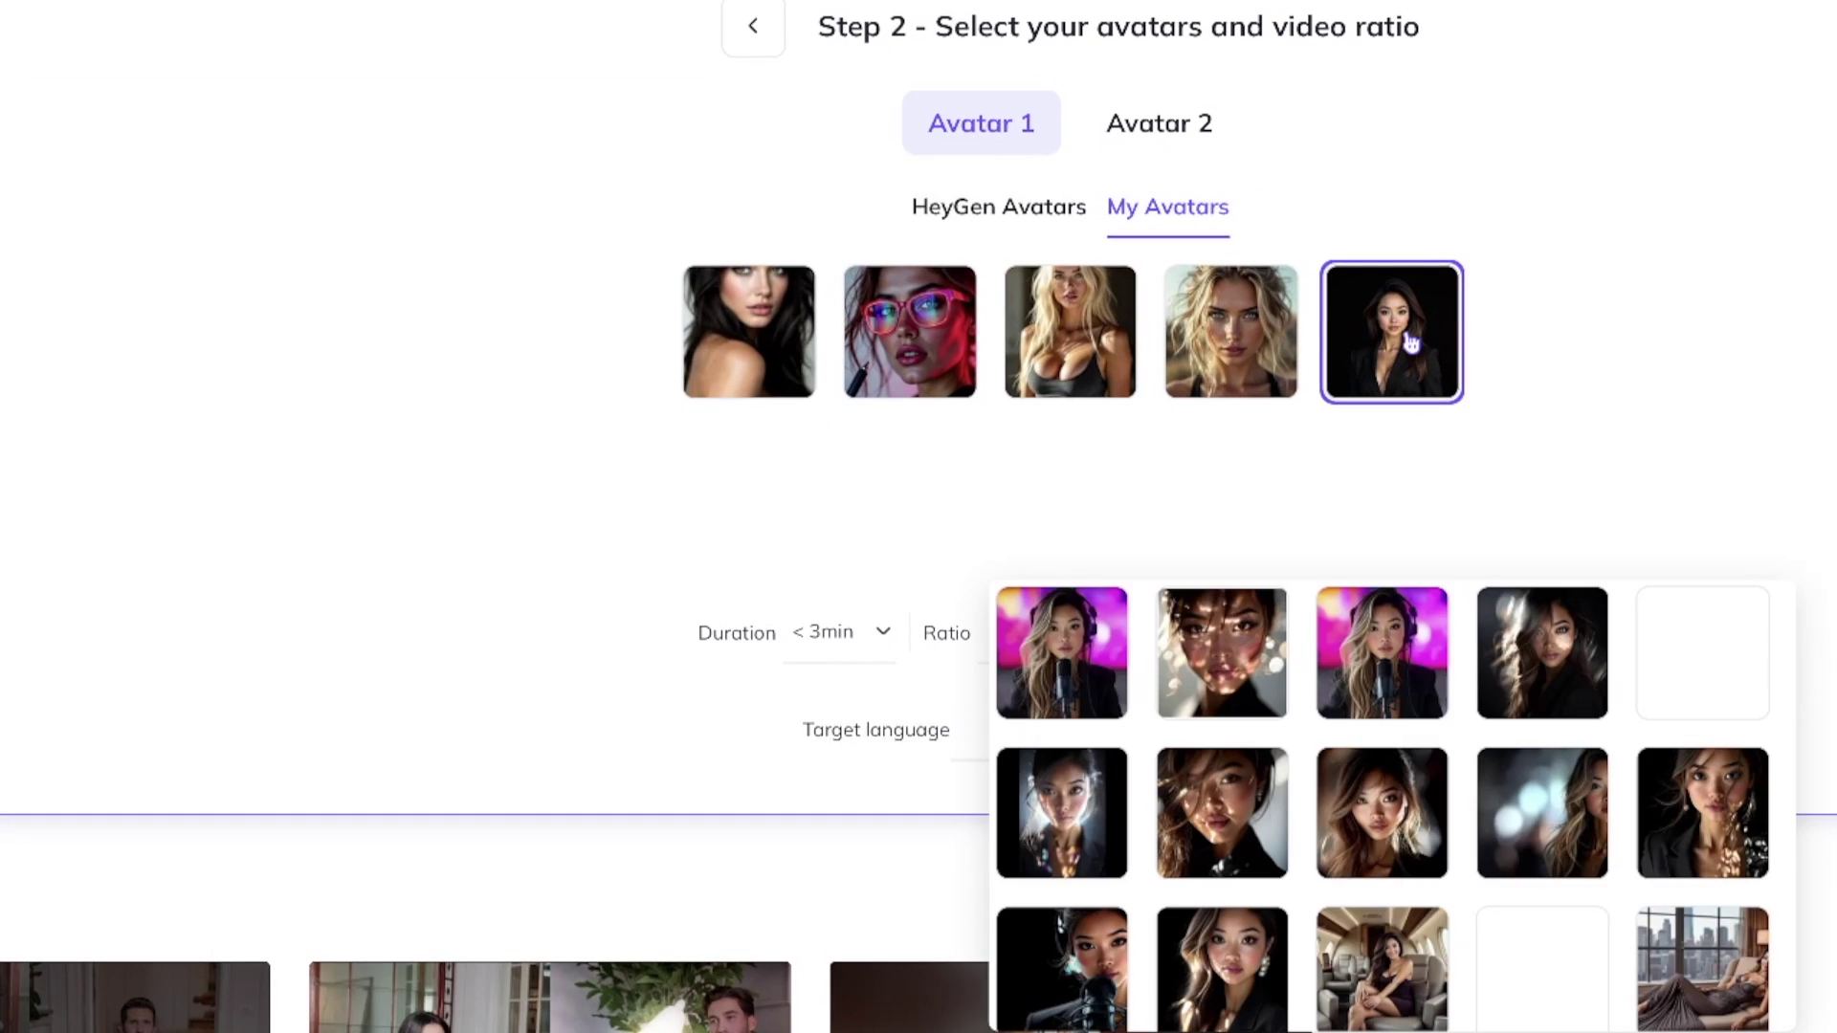
scroll(1420, 832, "down", 2)
scroll(1421, 834, "down", 15)
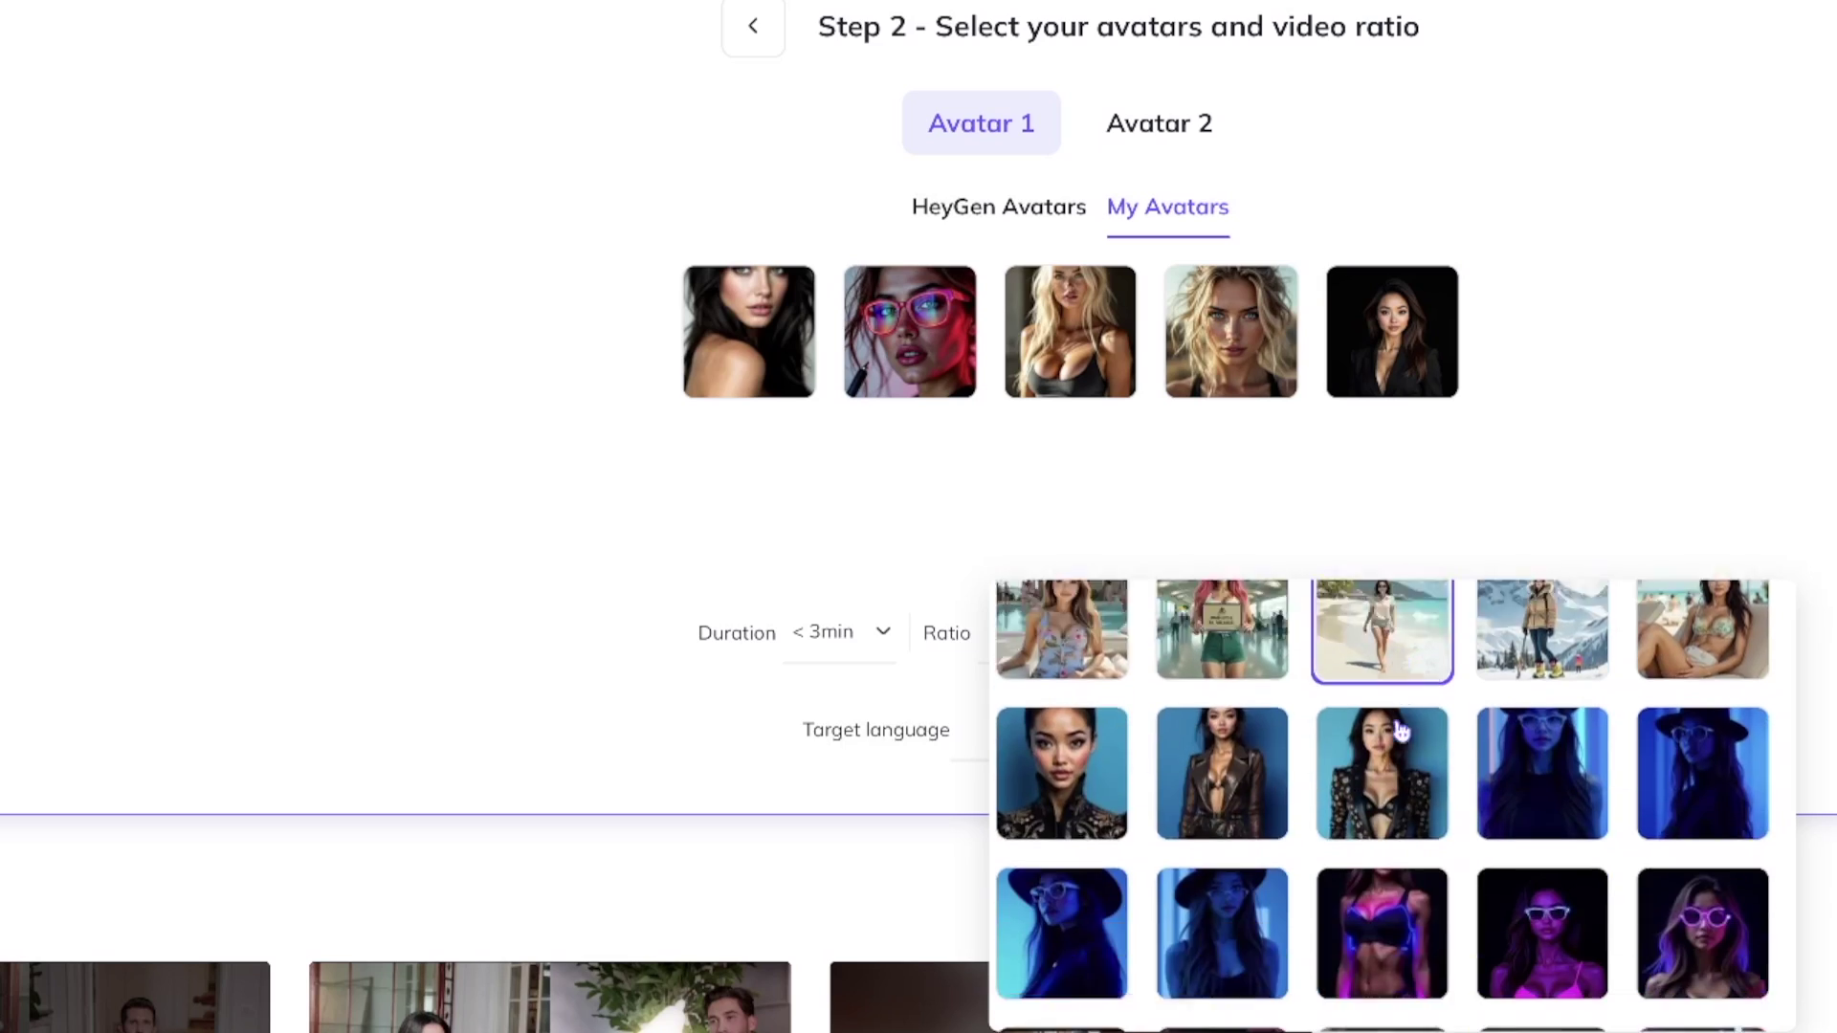
scroll(1392, 732, "up", 10)
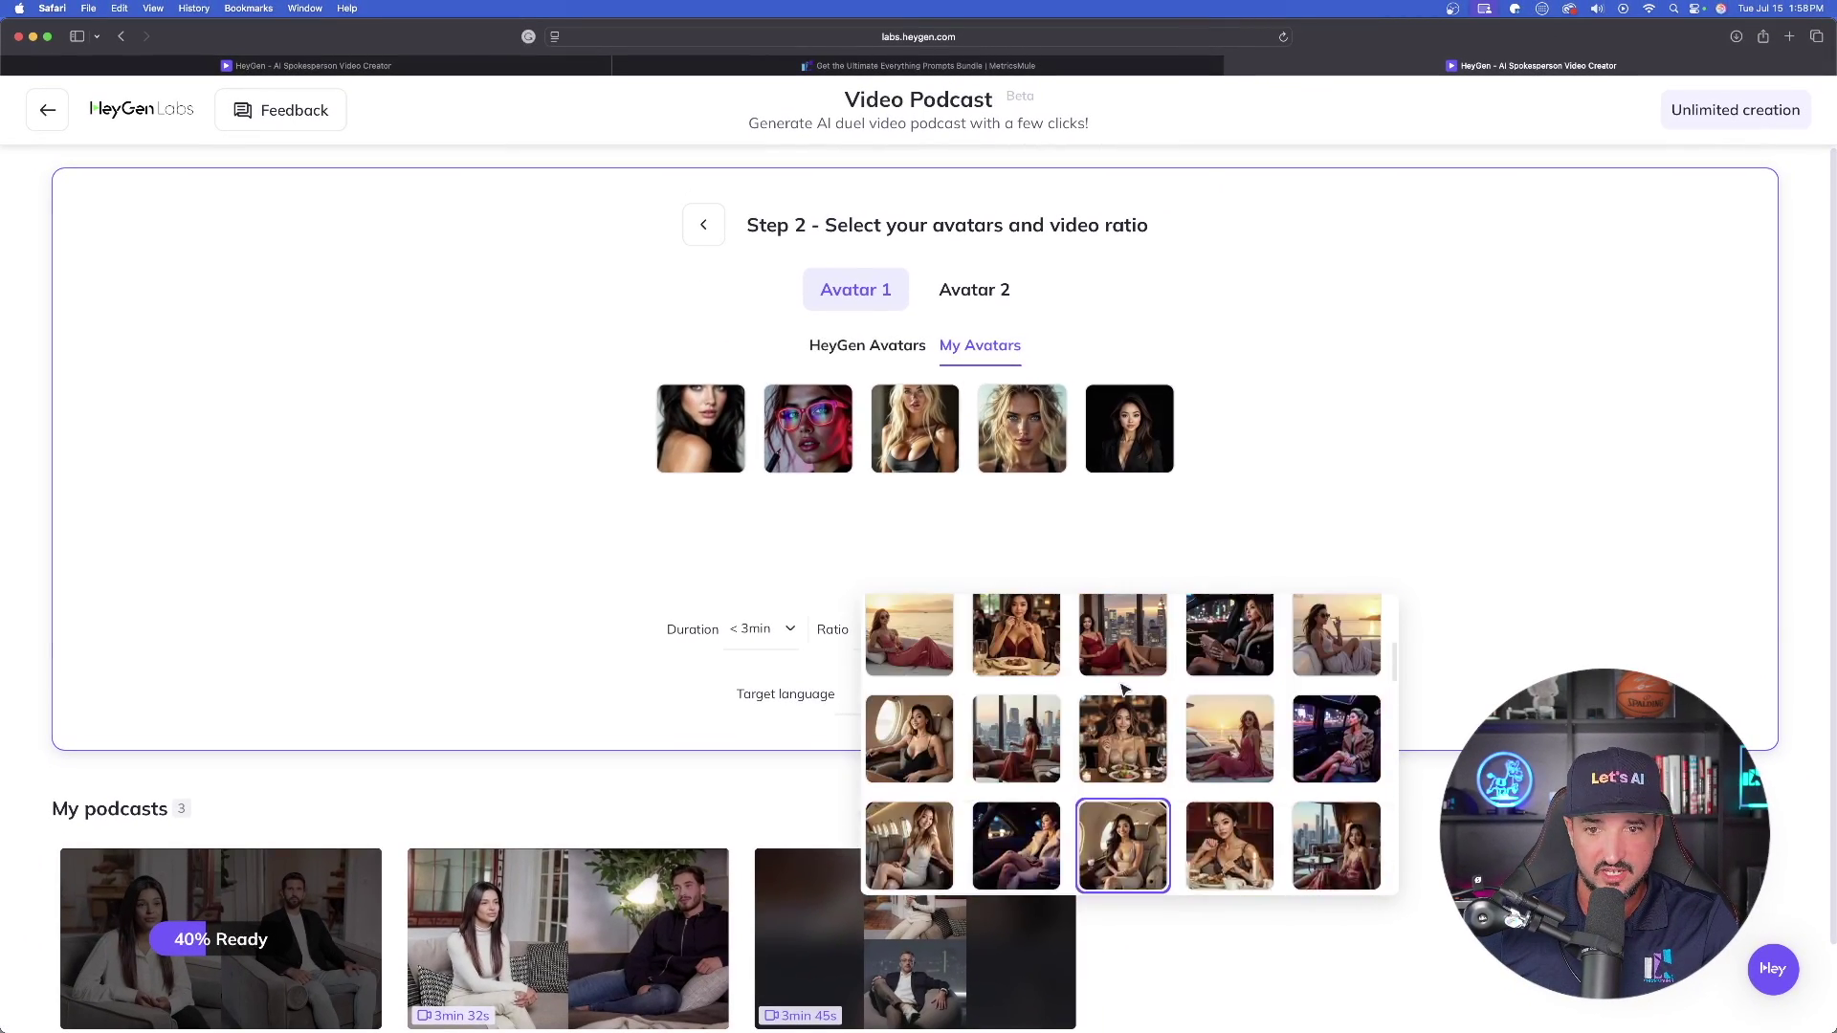
scroll(1124, 689, "up", 5)
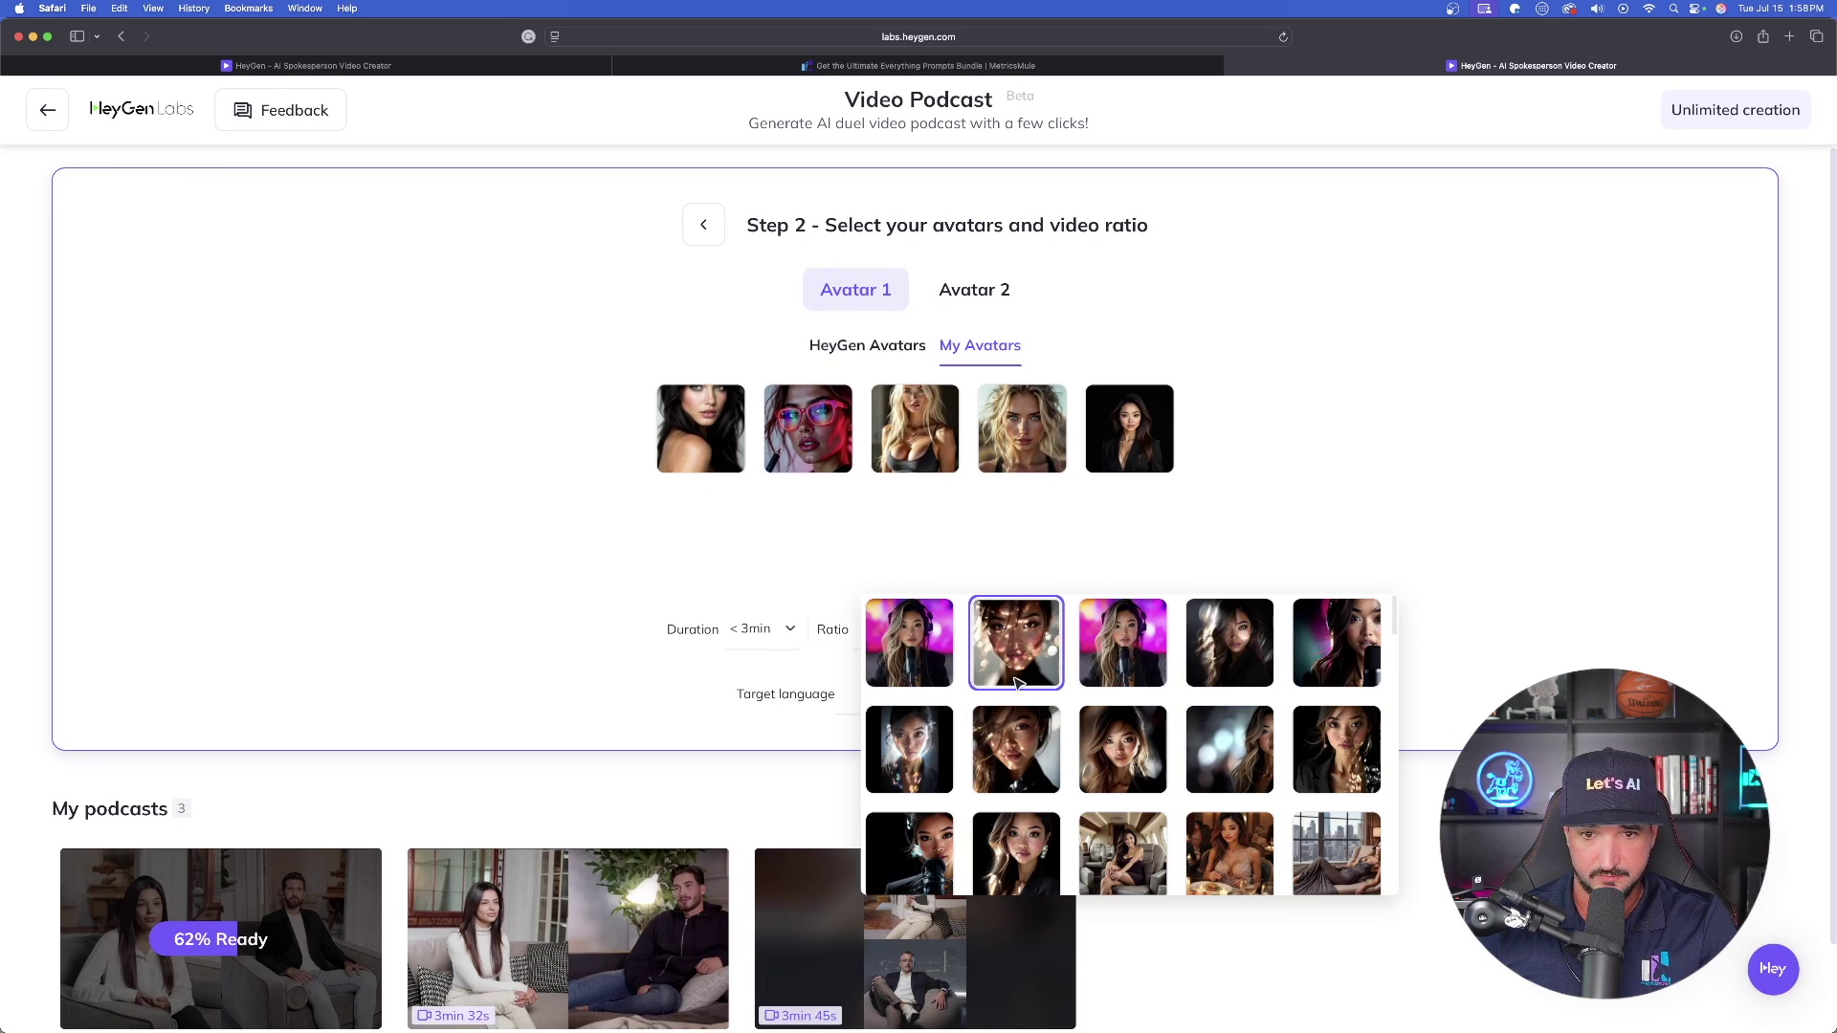
left_click(1130, 649)
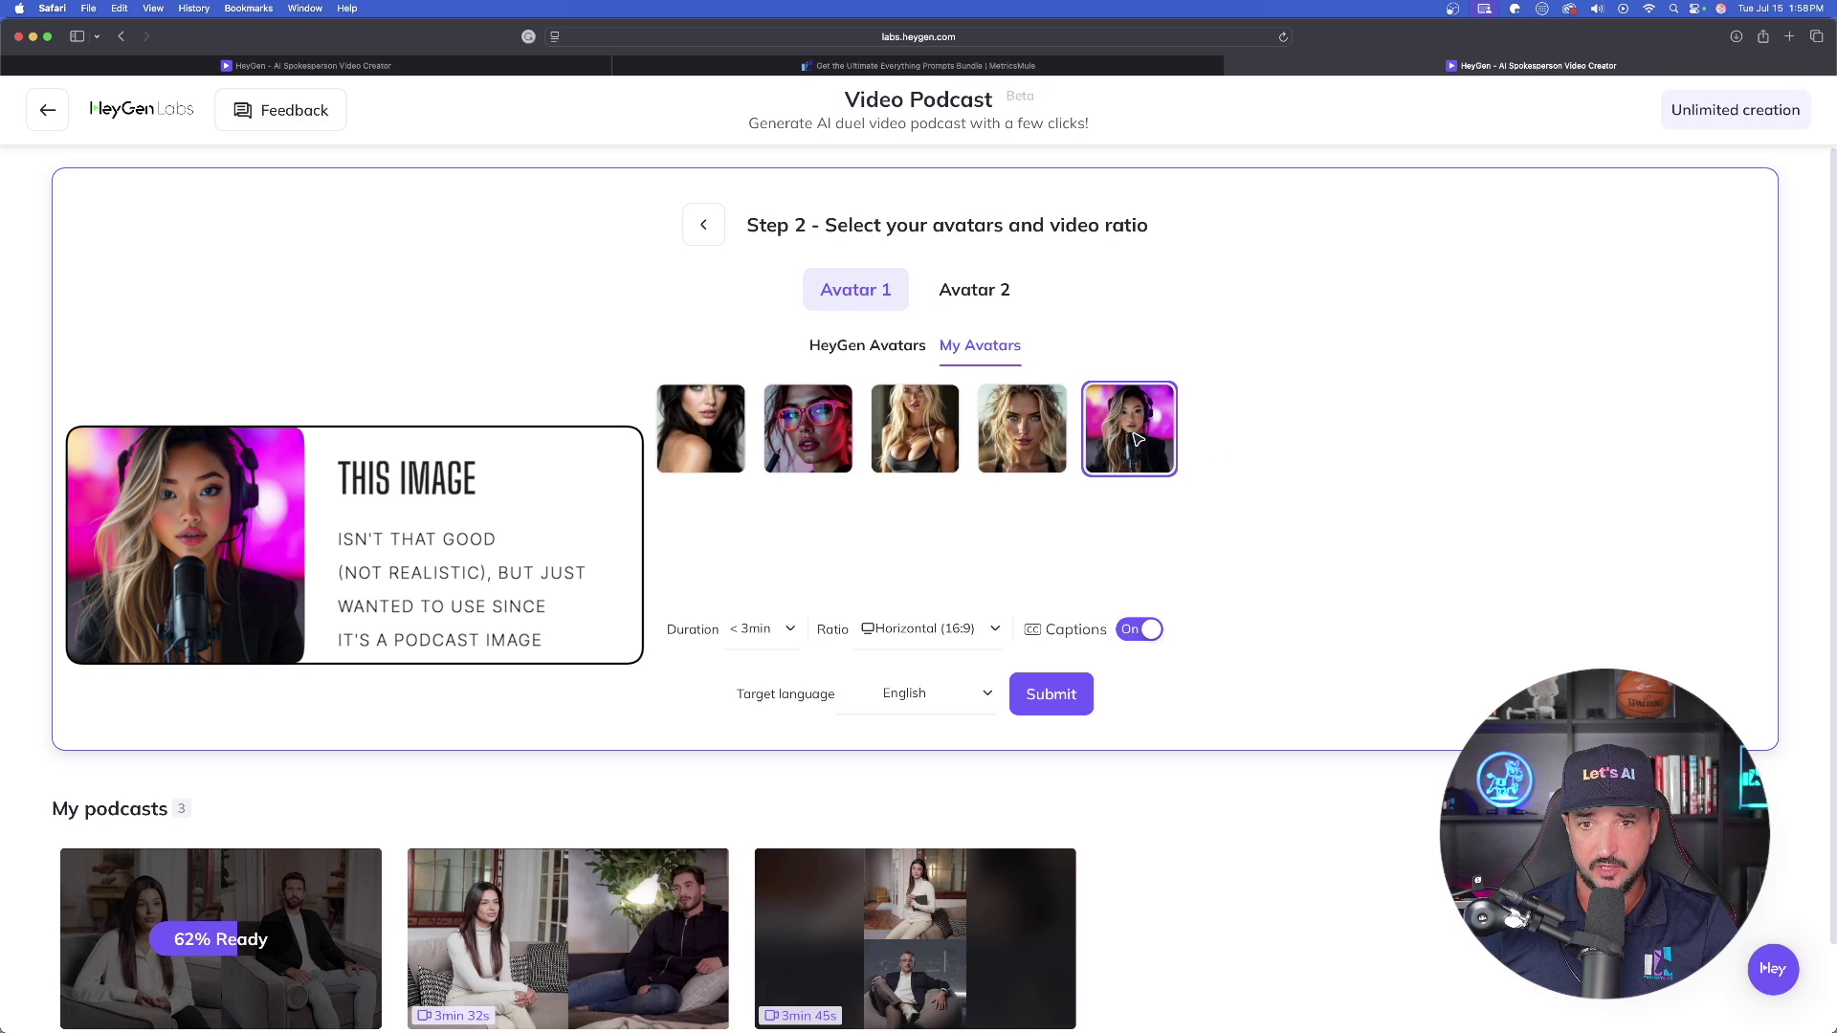
Set the white-dress selfie look as Avatar 2 and submit the second podcast
left_click(990, 295)
left_click(699, 431)
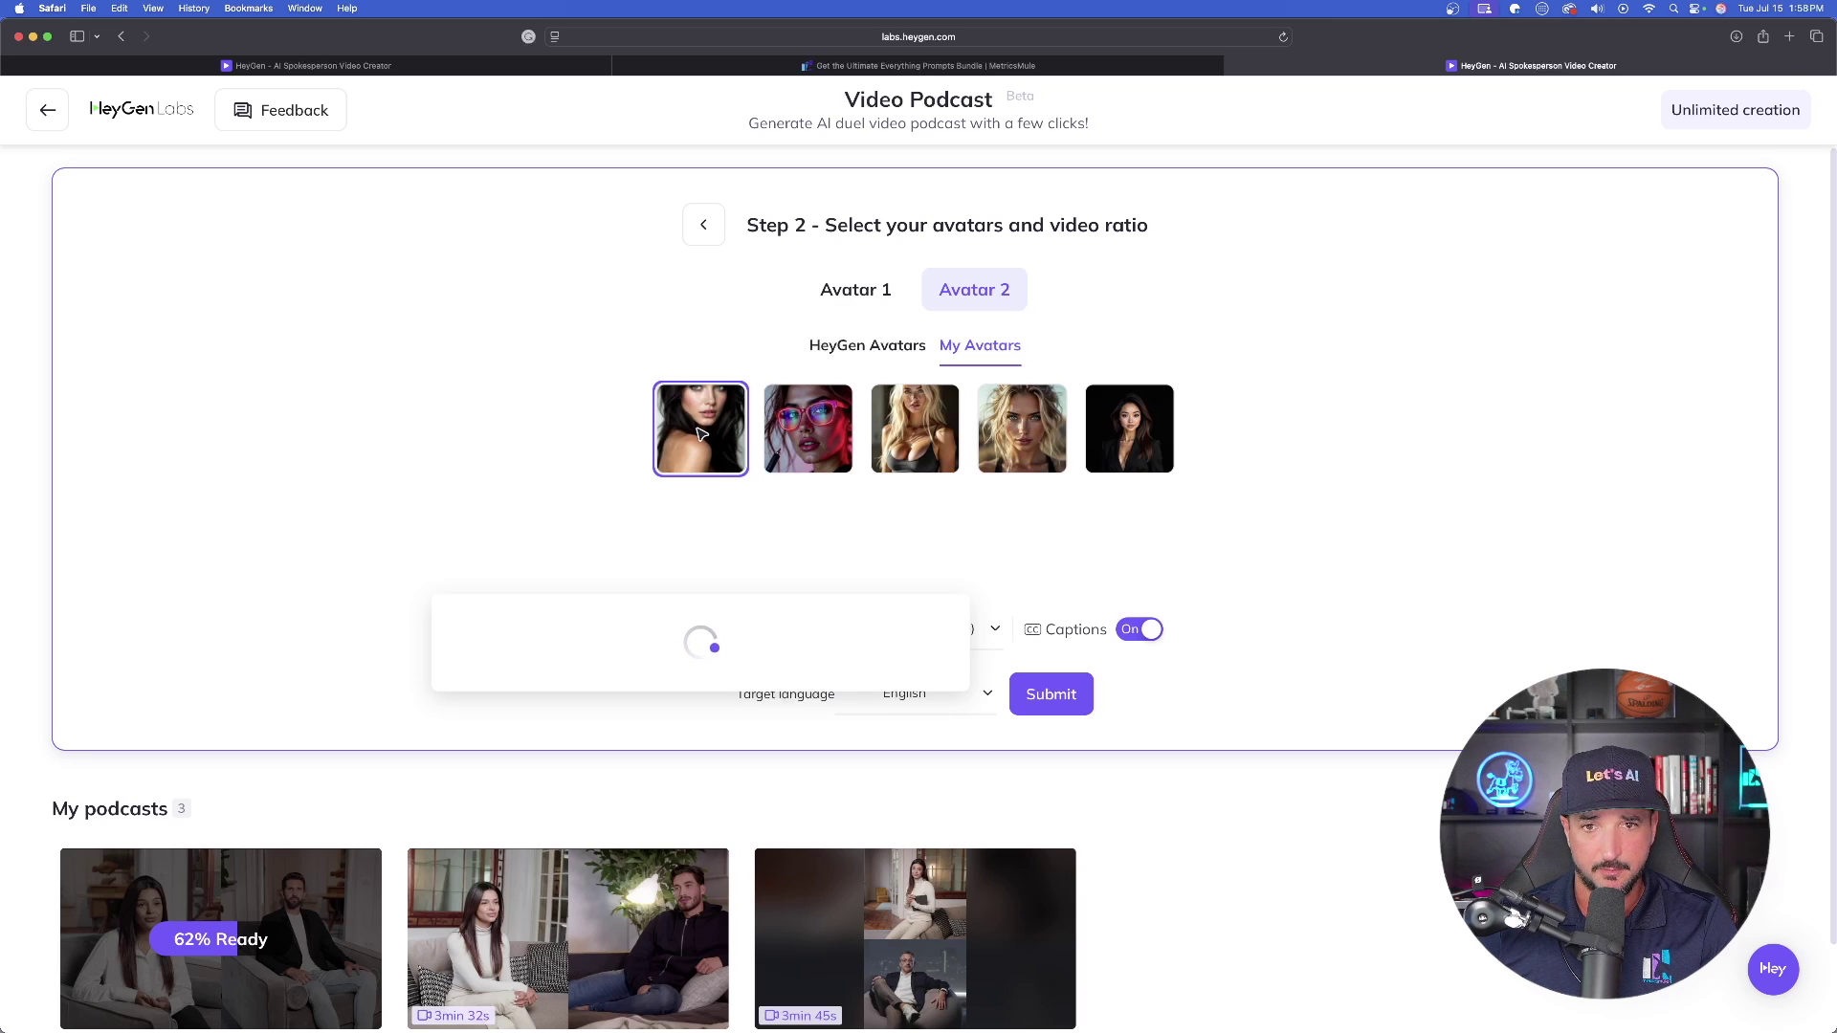
scroll(708, 507, "down", 2)
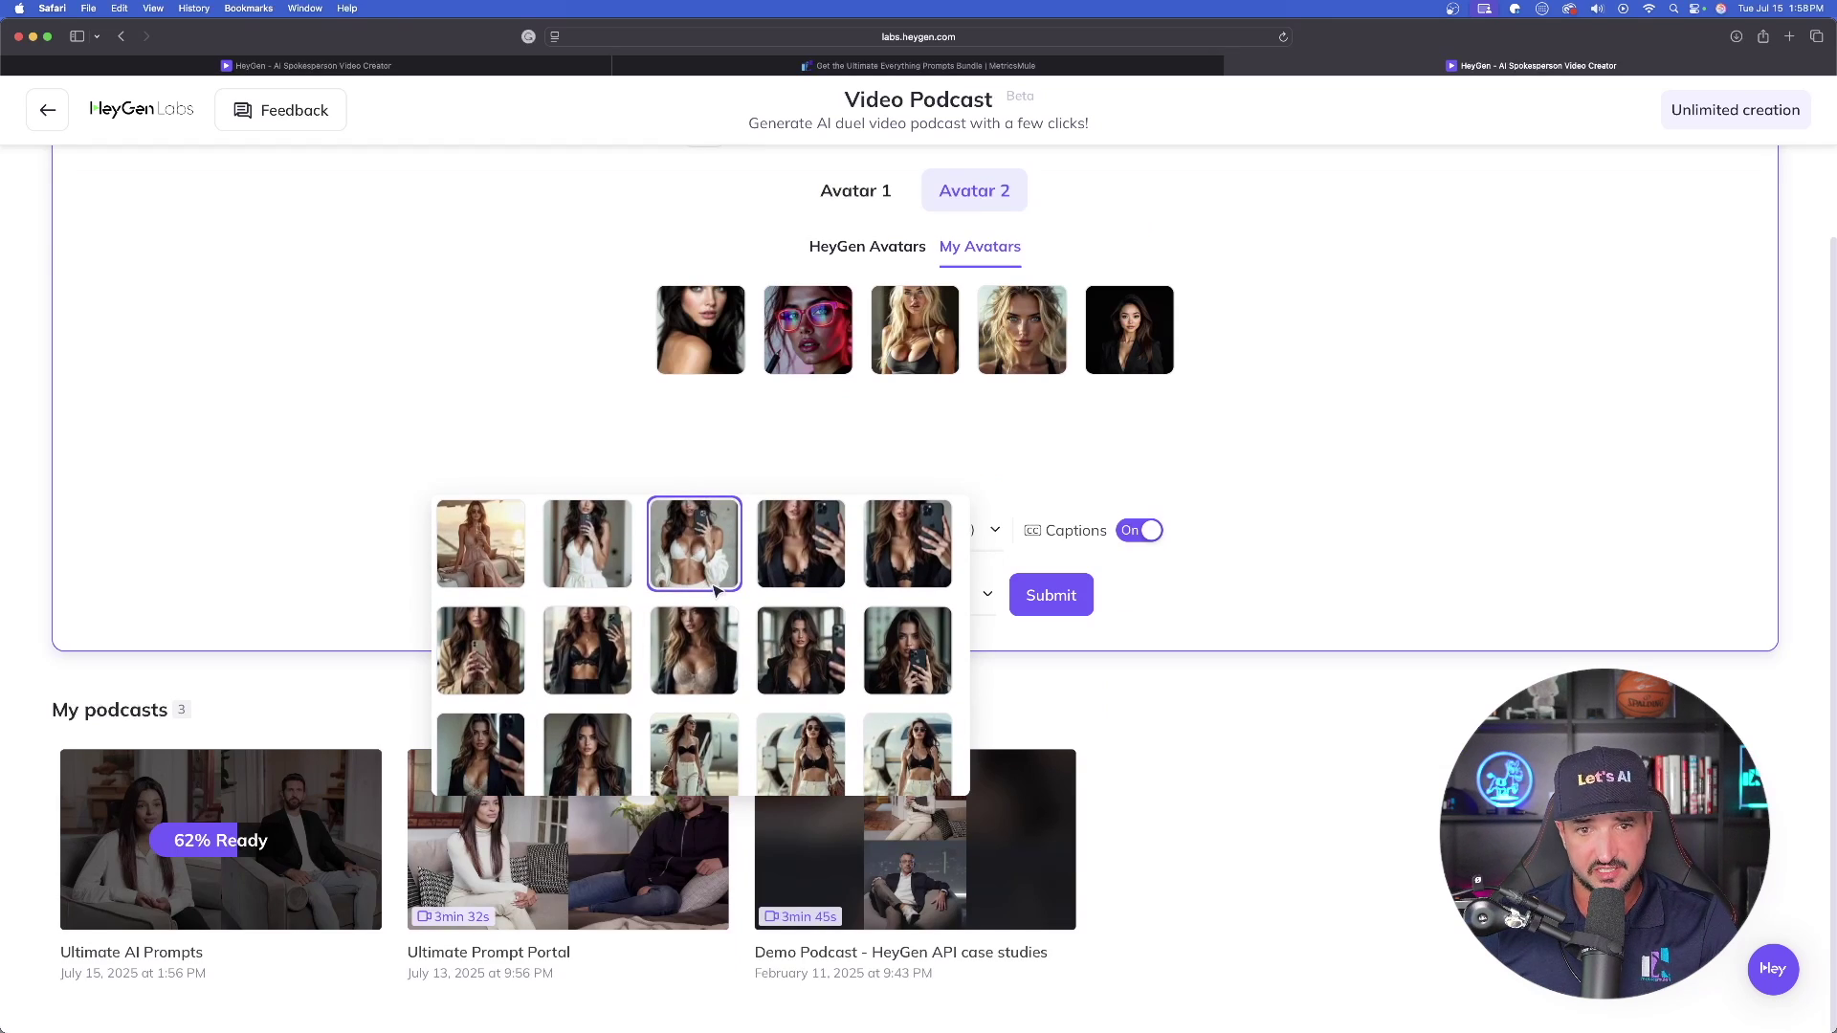
scroll(706, 600, "down", 10)
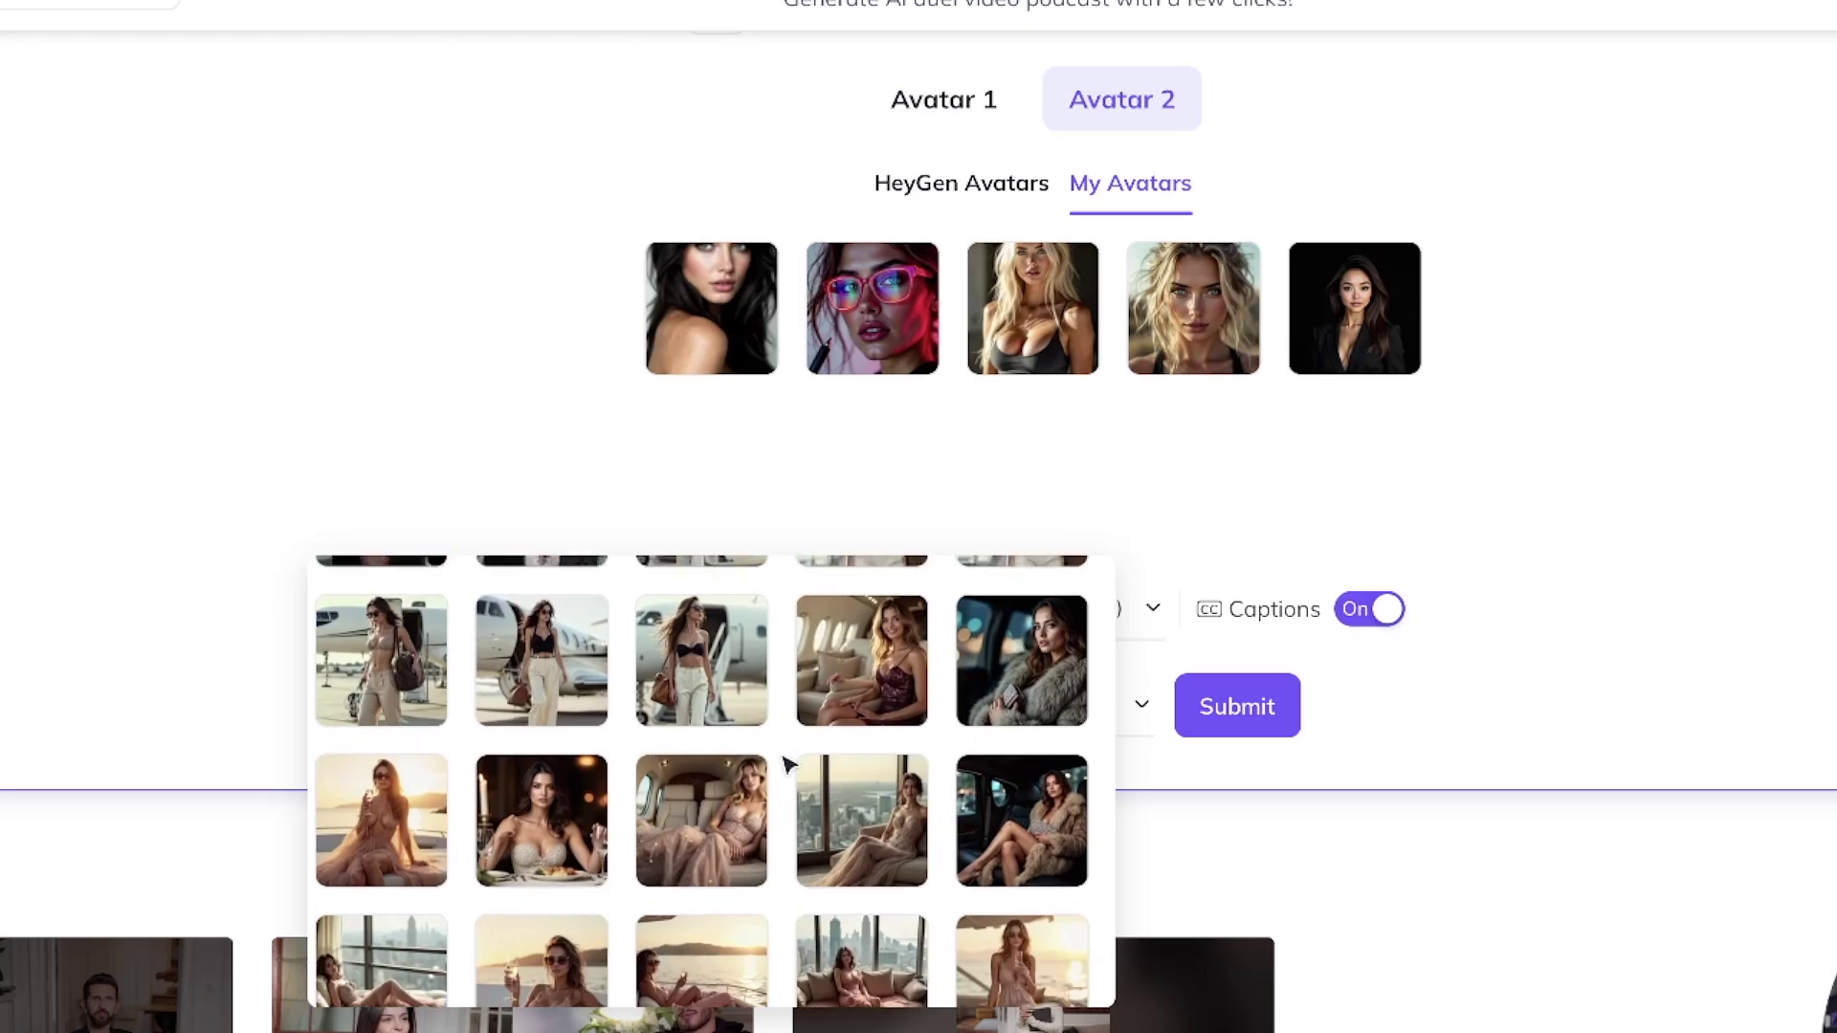
scroll(765, 727, "down", 10)
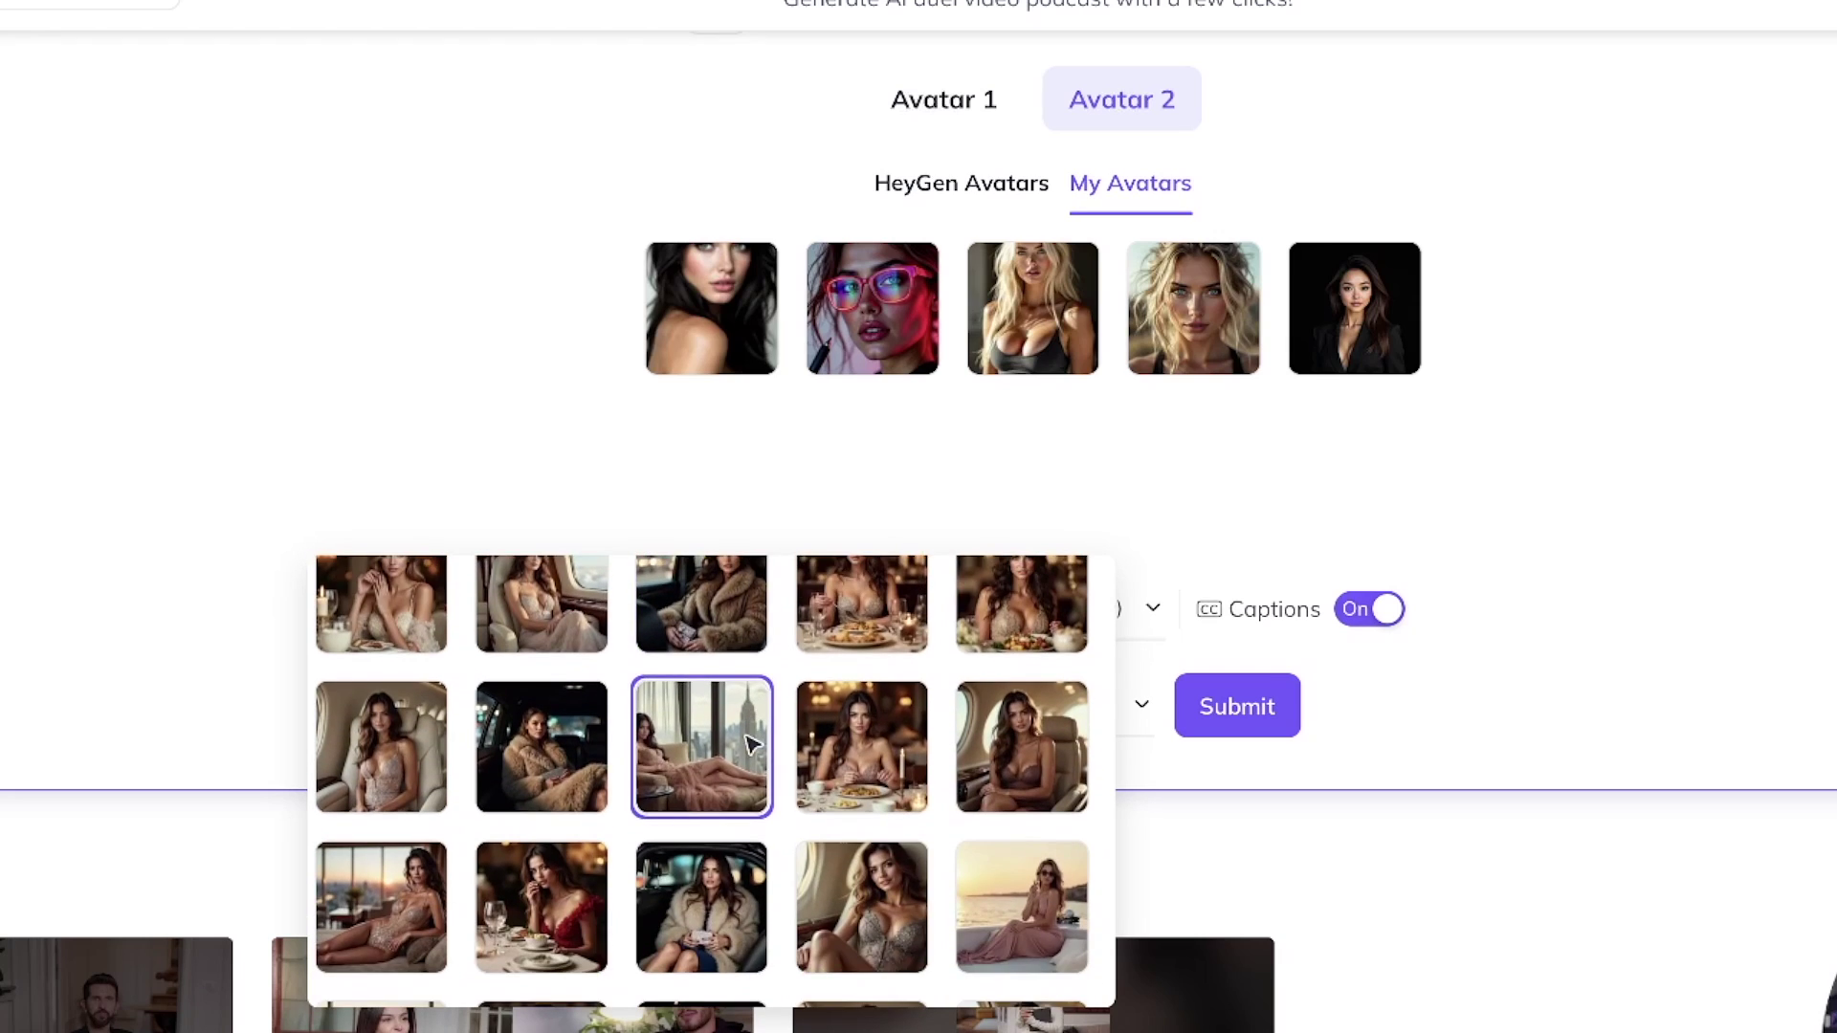
scroll(716, 761, "down", 10)
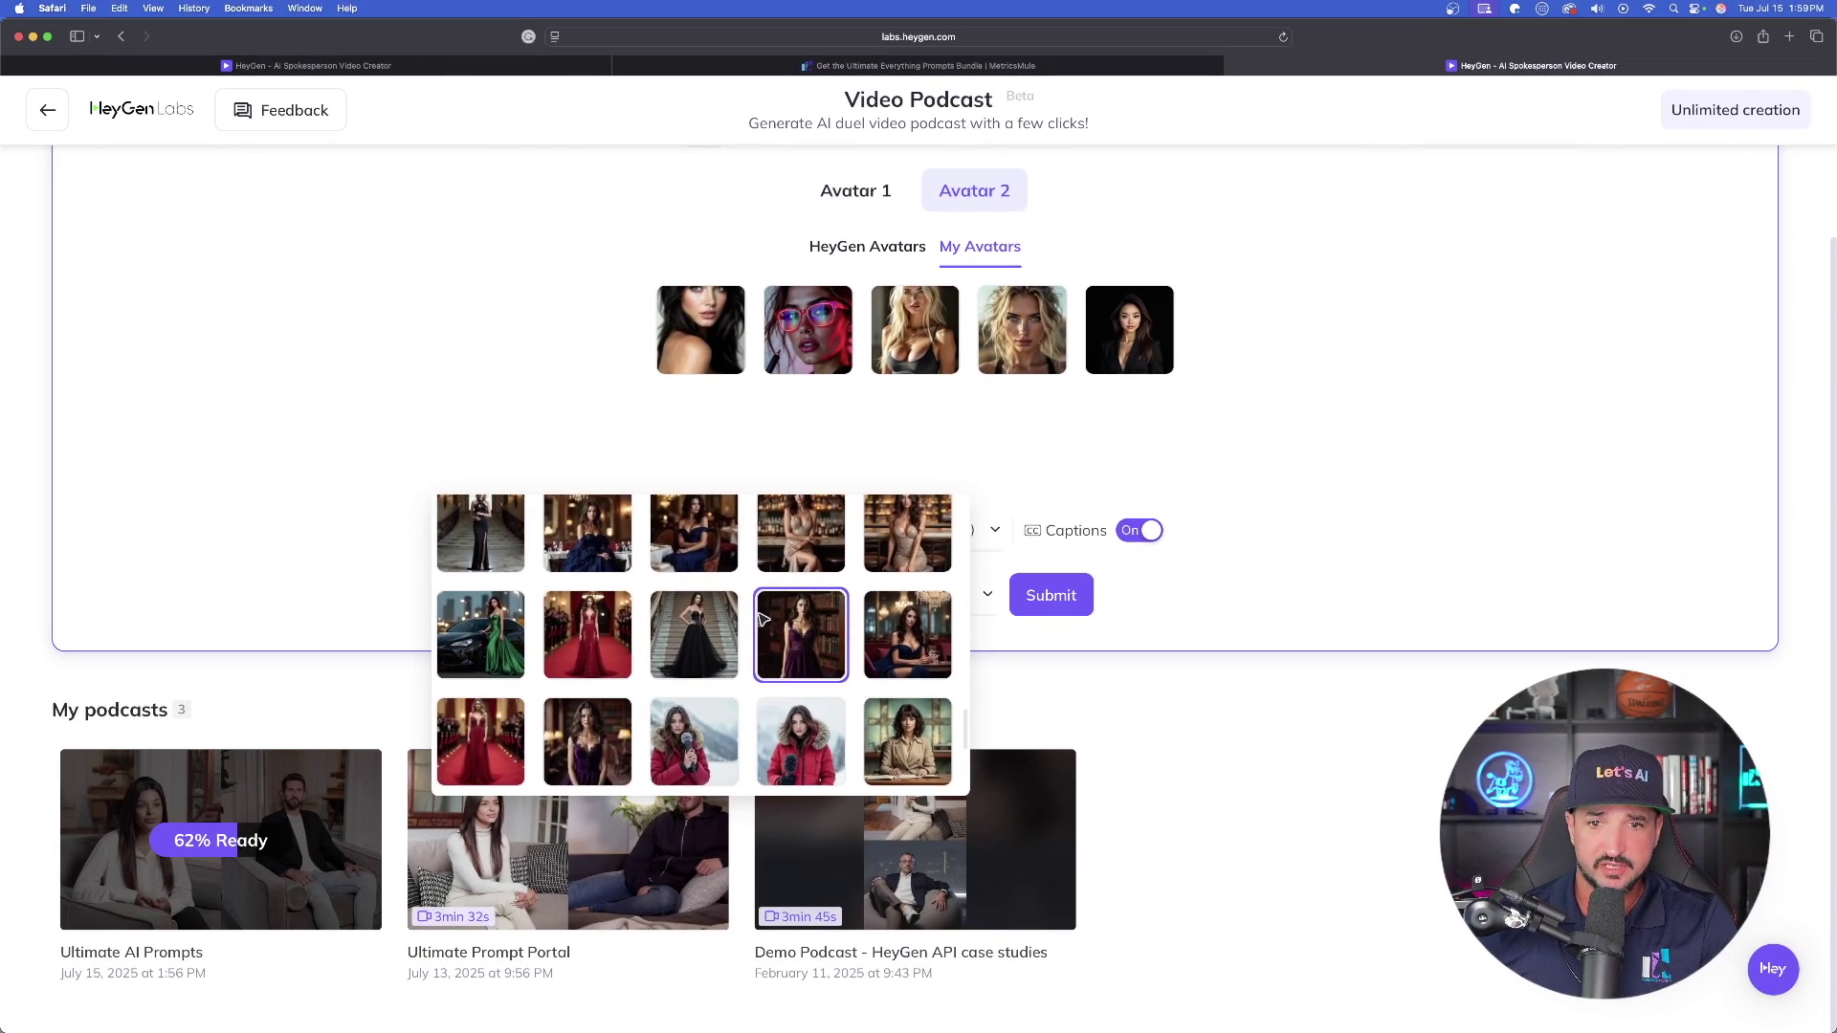
scroll(763, 620, "down", 5)
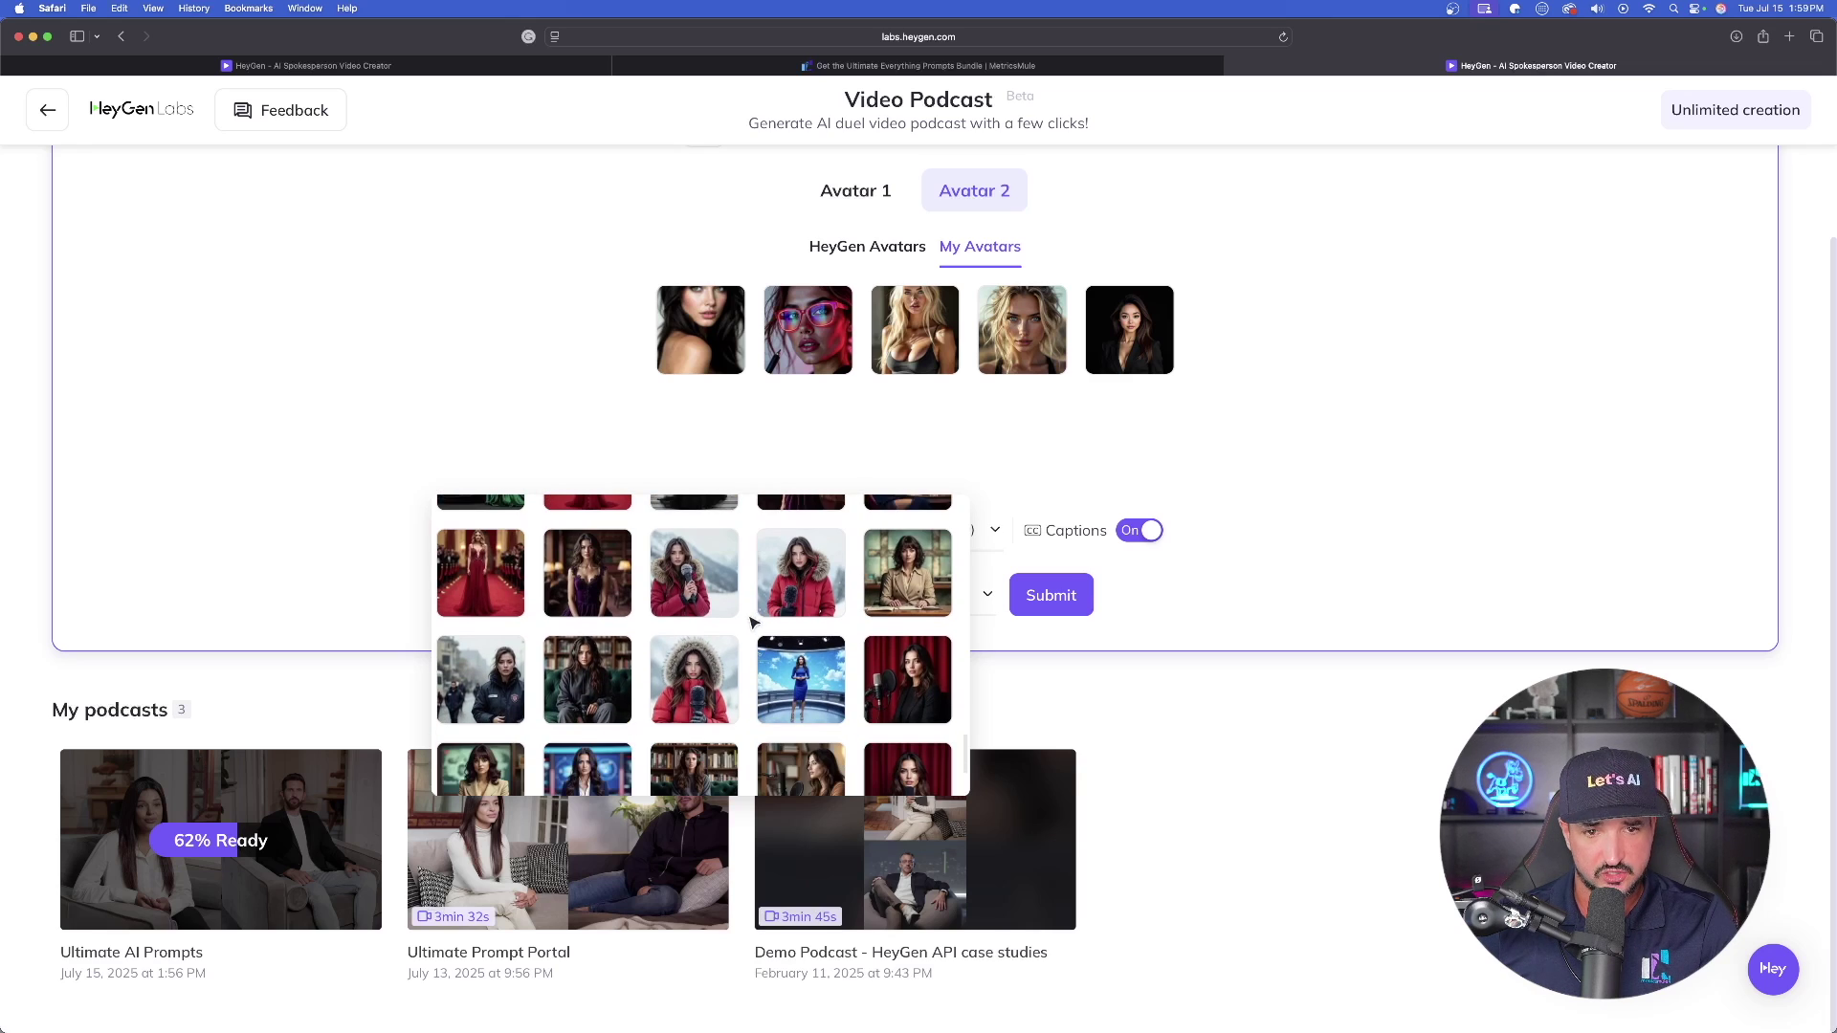
scroll(720, 631, "down", 3)
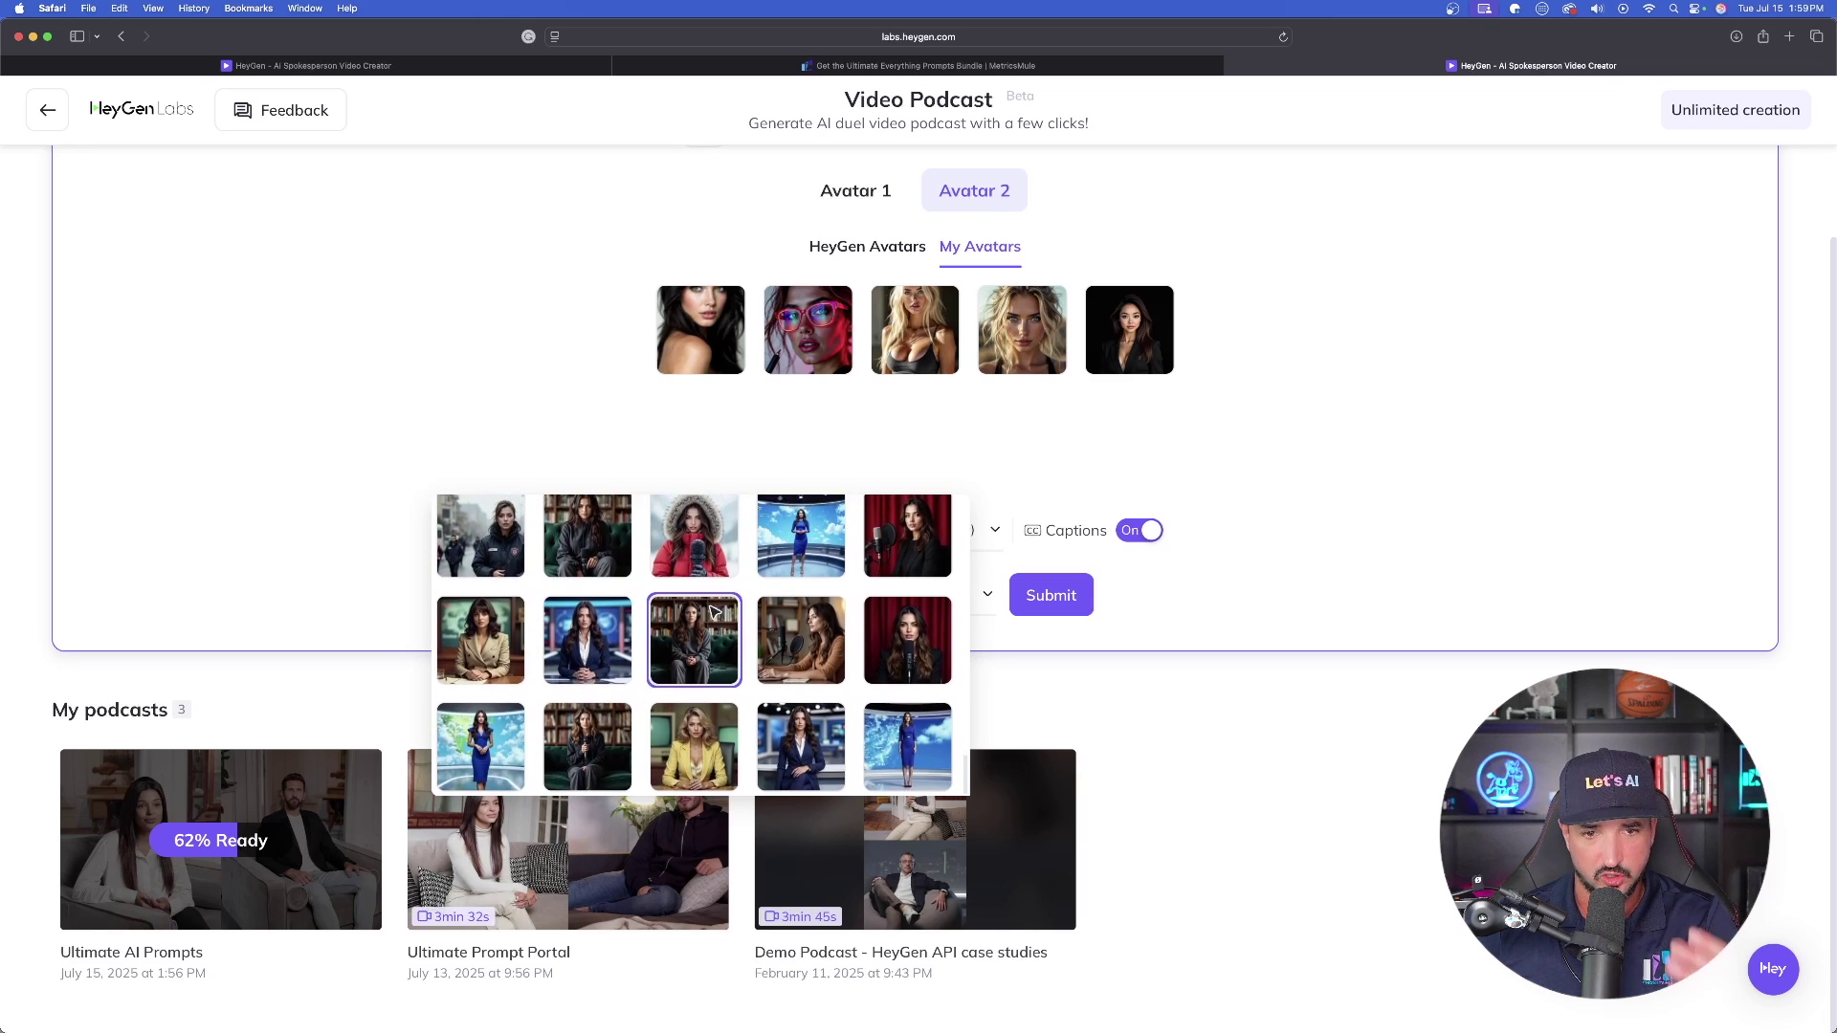
left_click(730, 653)
scroll(727, 593, "up", 1)
left_click(821, 329)
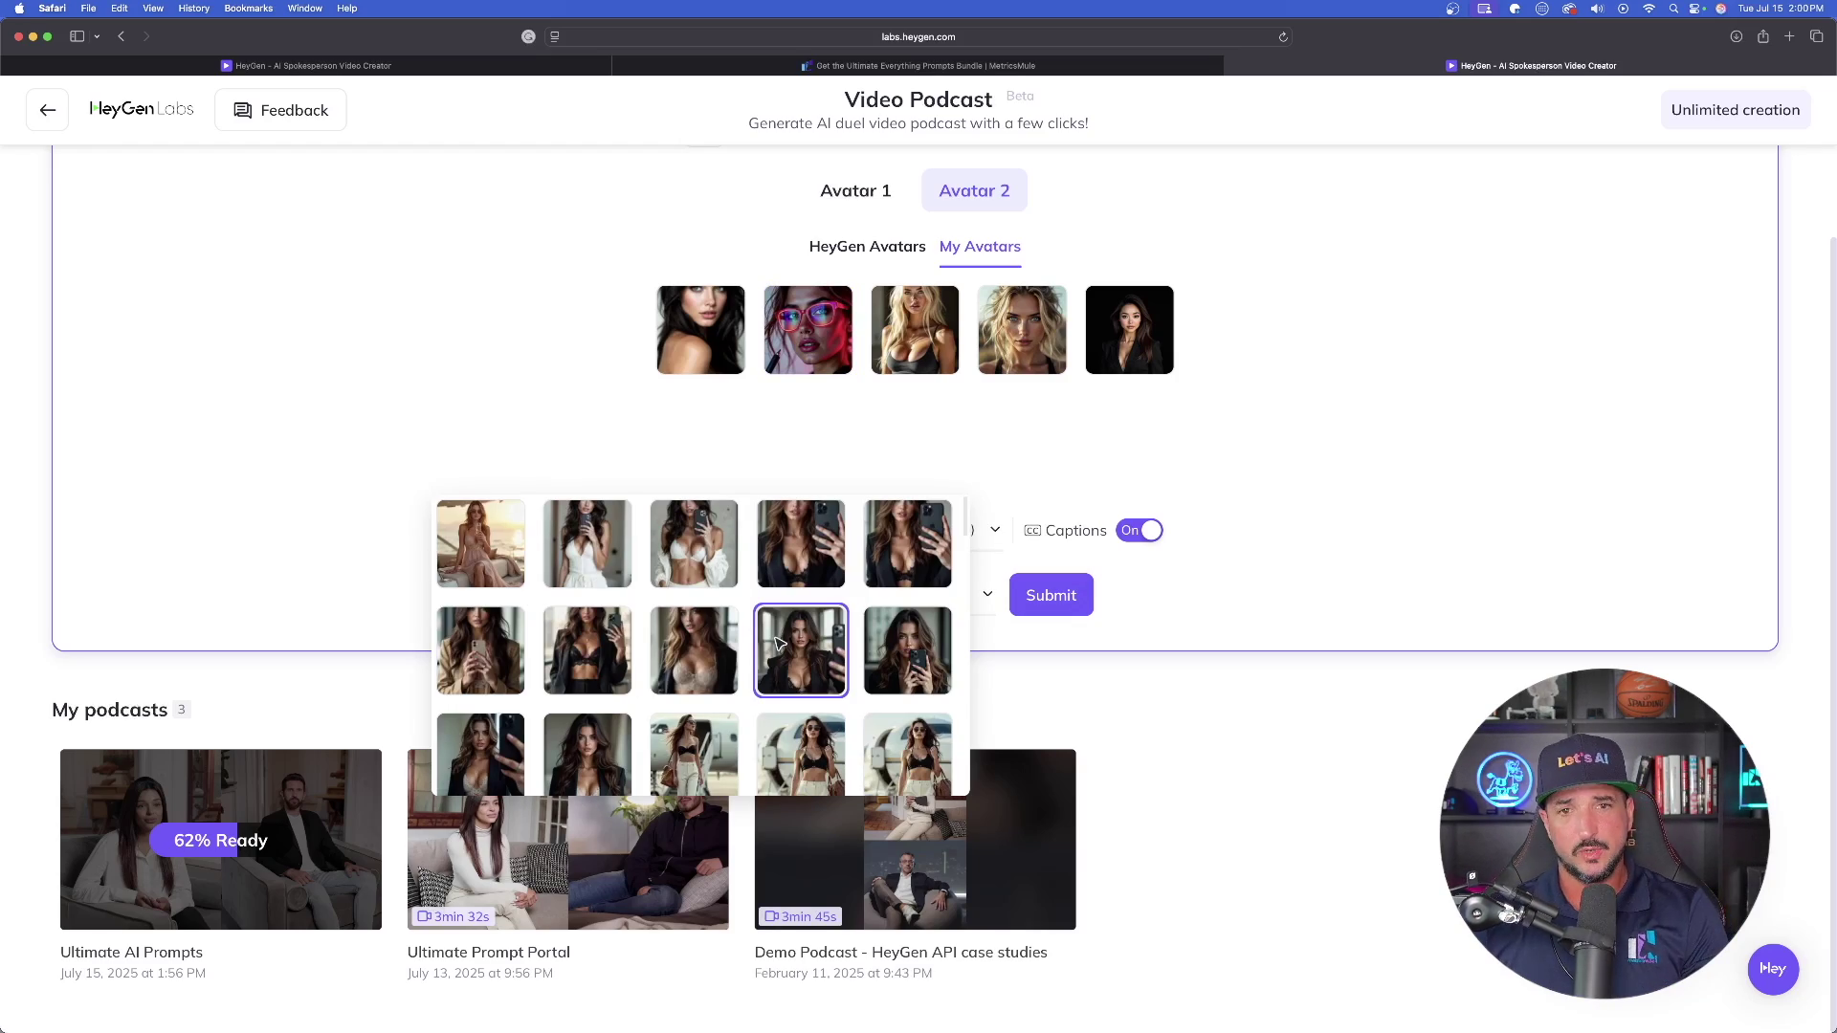
left_click(586, 556)
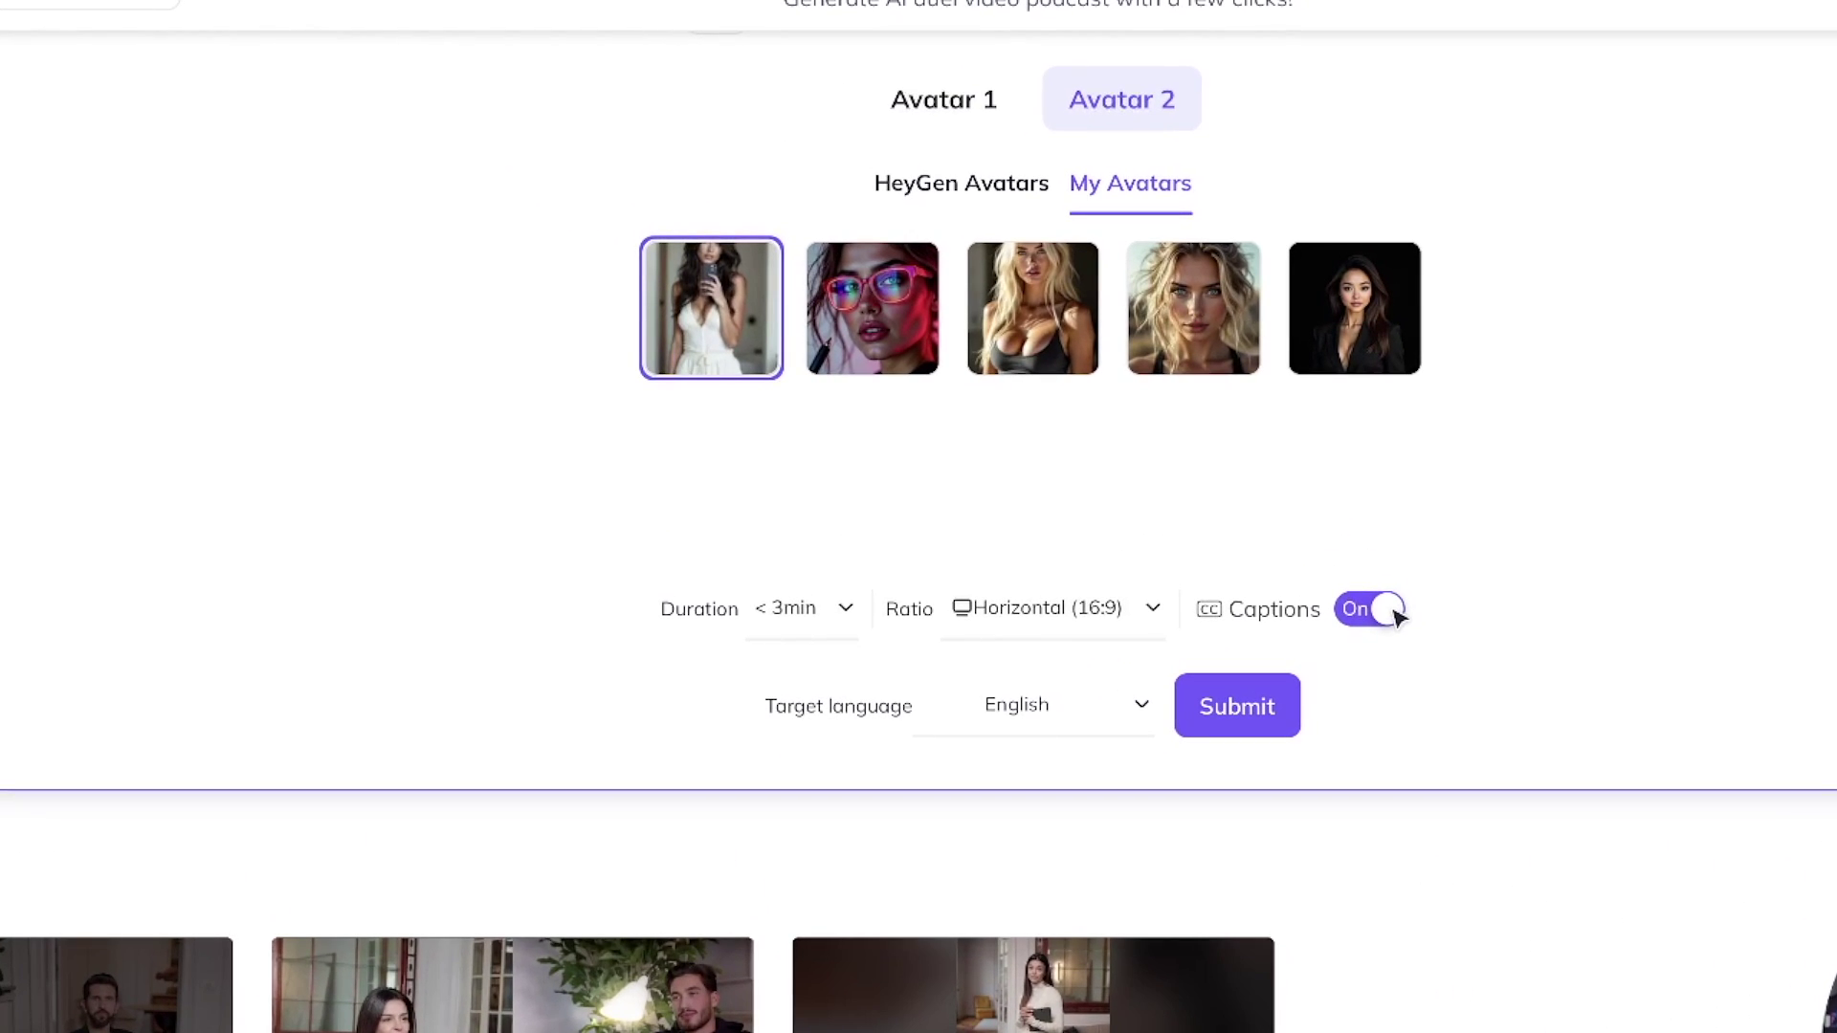
left_click(1216, 708)
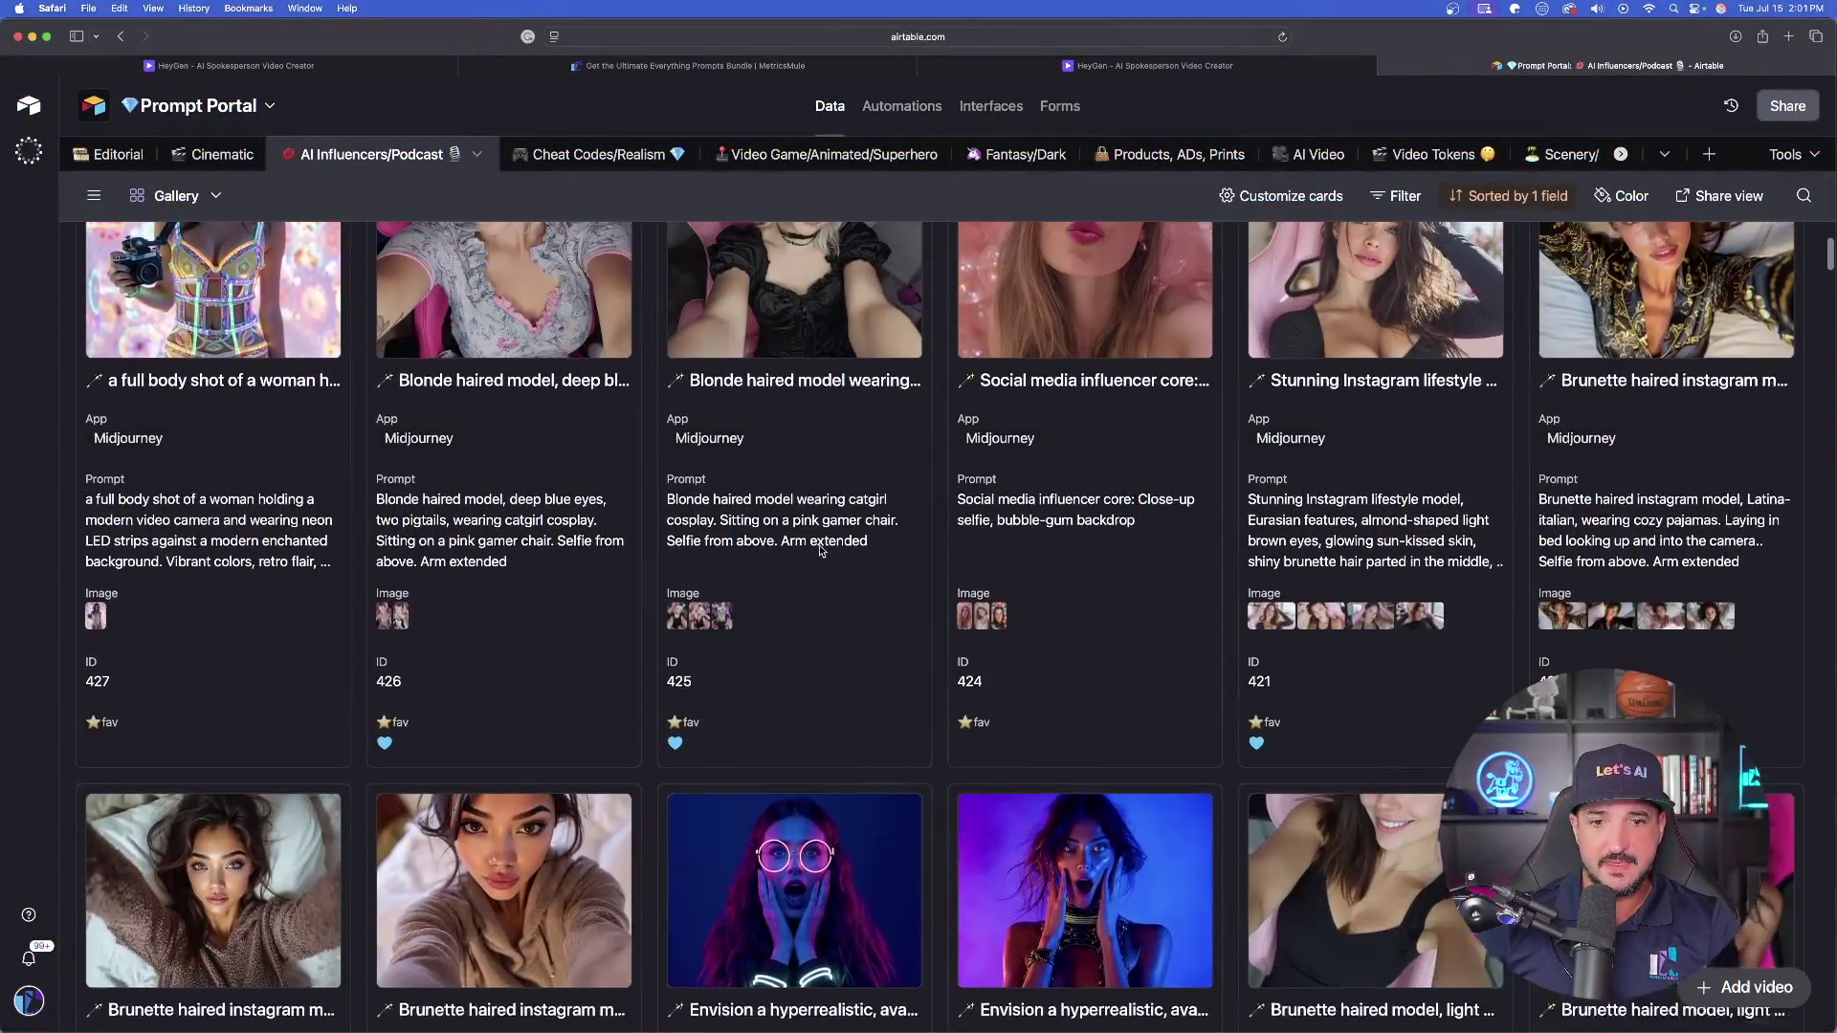
Open card 426's record, view its example images, and select its prompt text
scroll(818, 551, "up", 3)
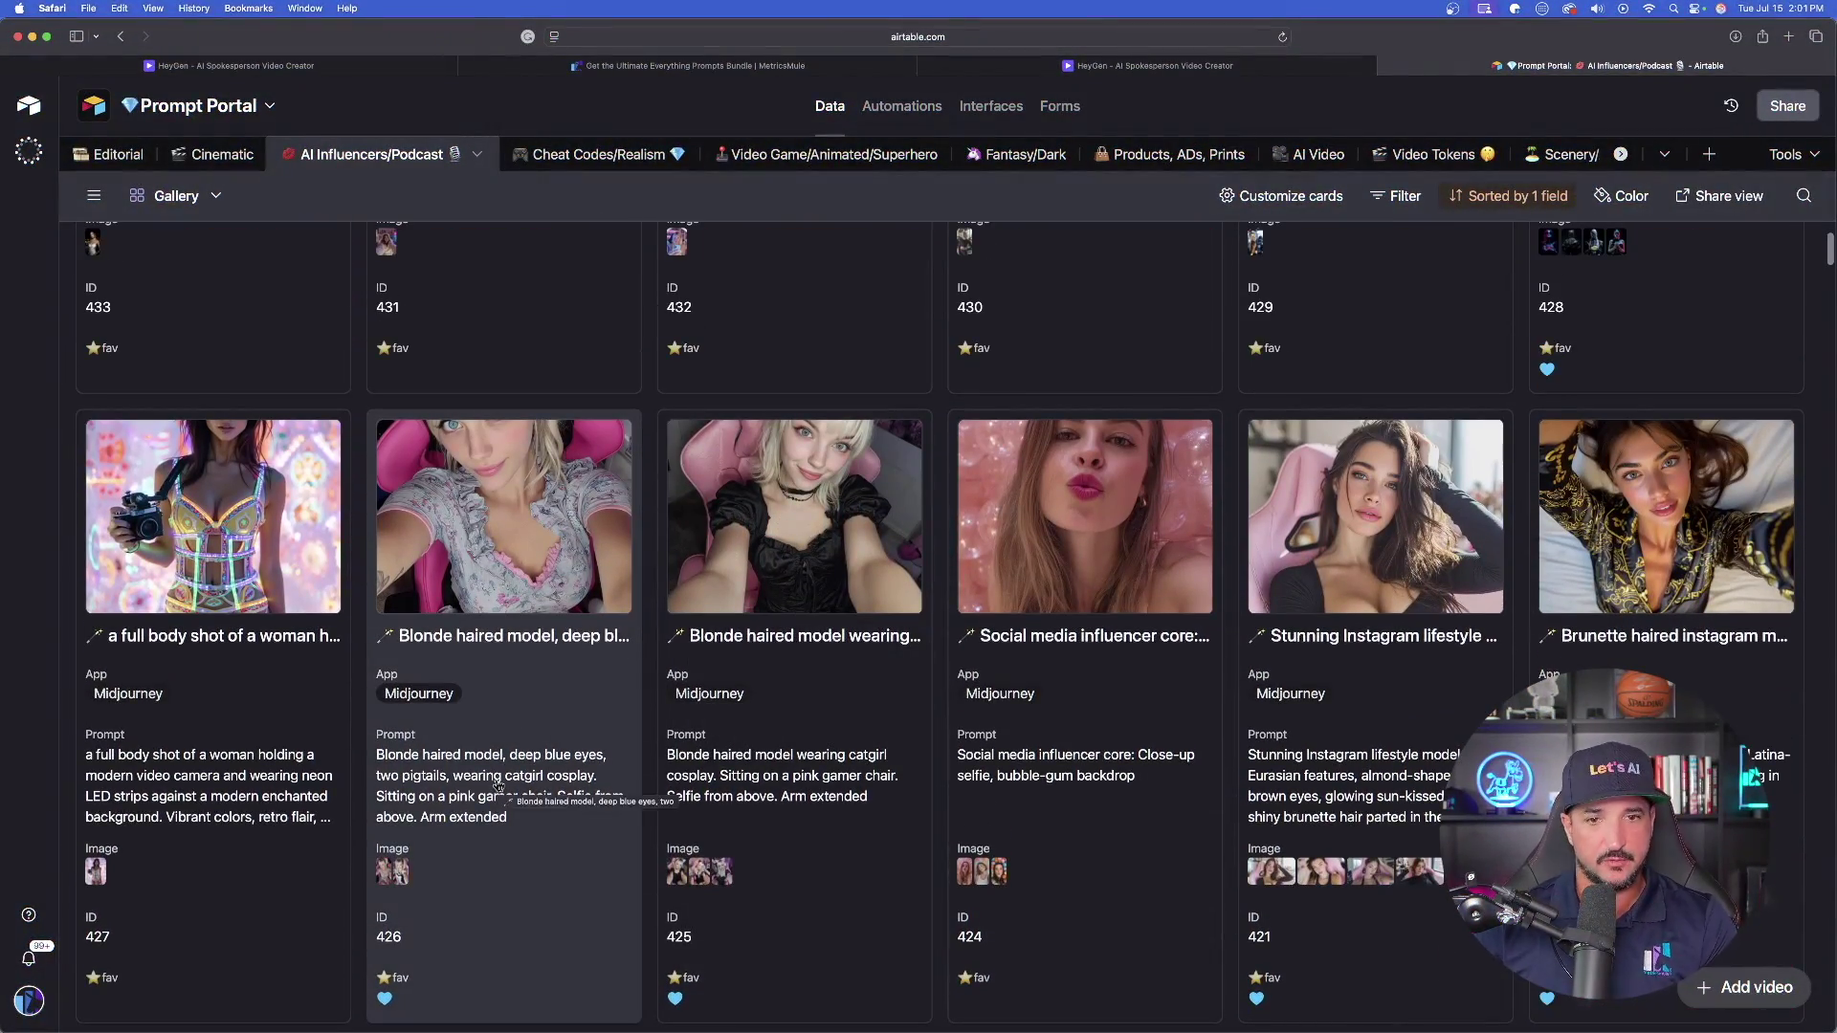
left_click(498, 785)
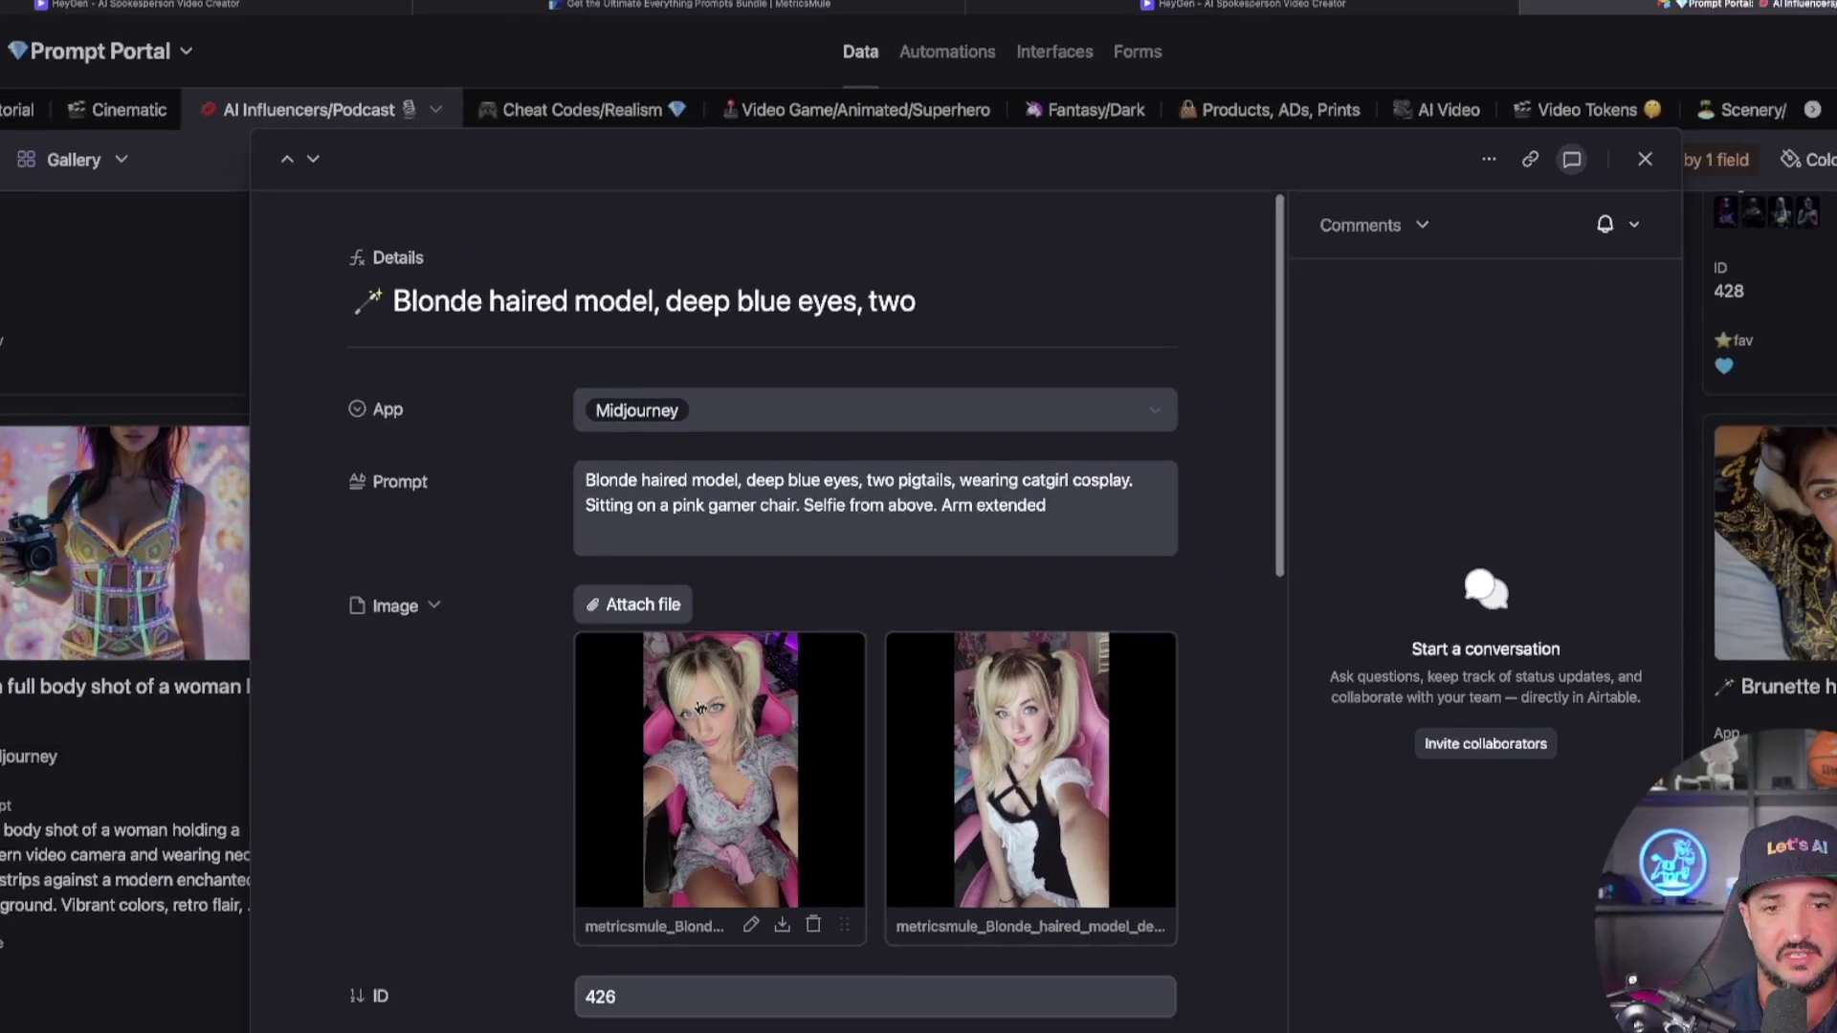
left_click(698, 756)
left_click(1451, 552)
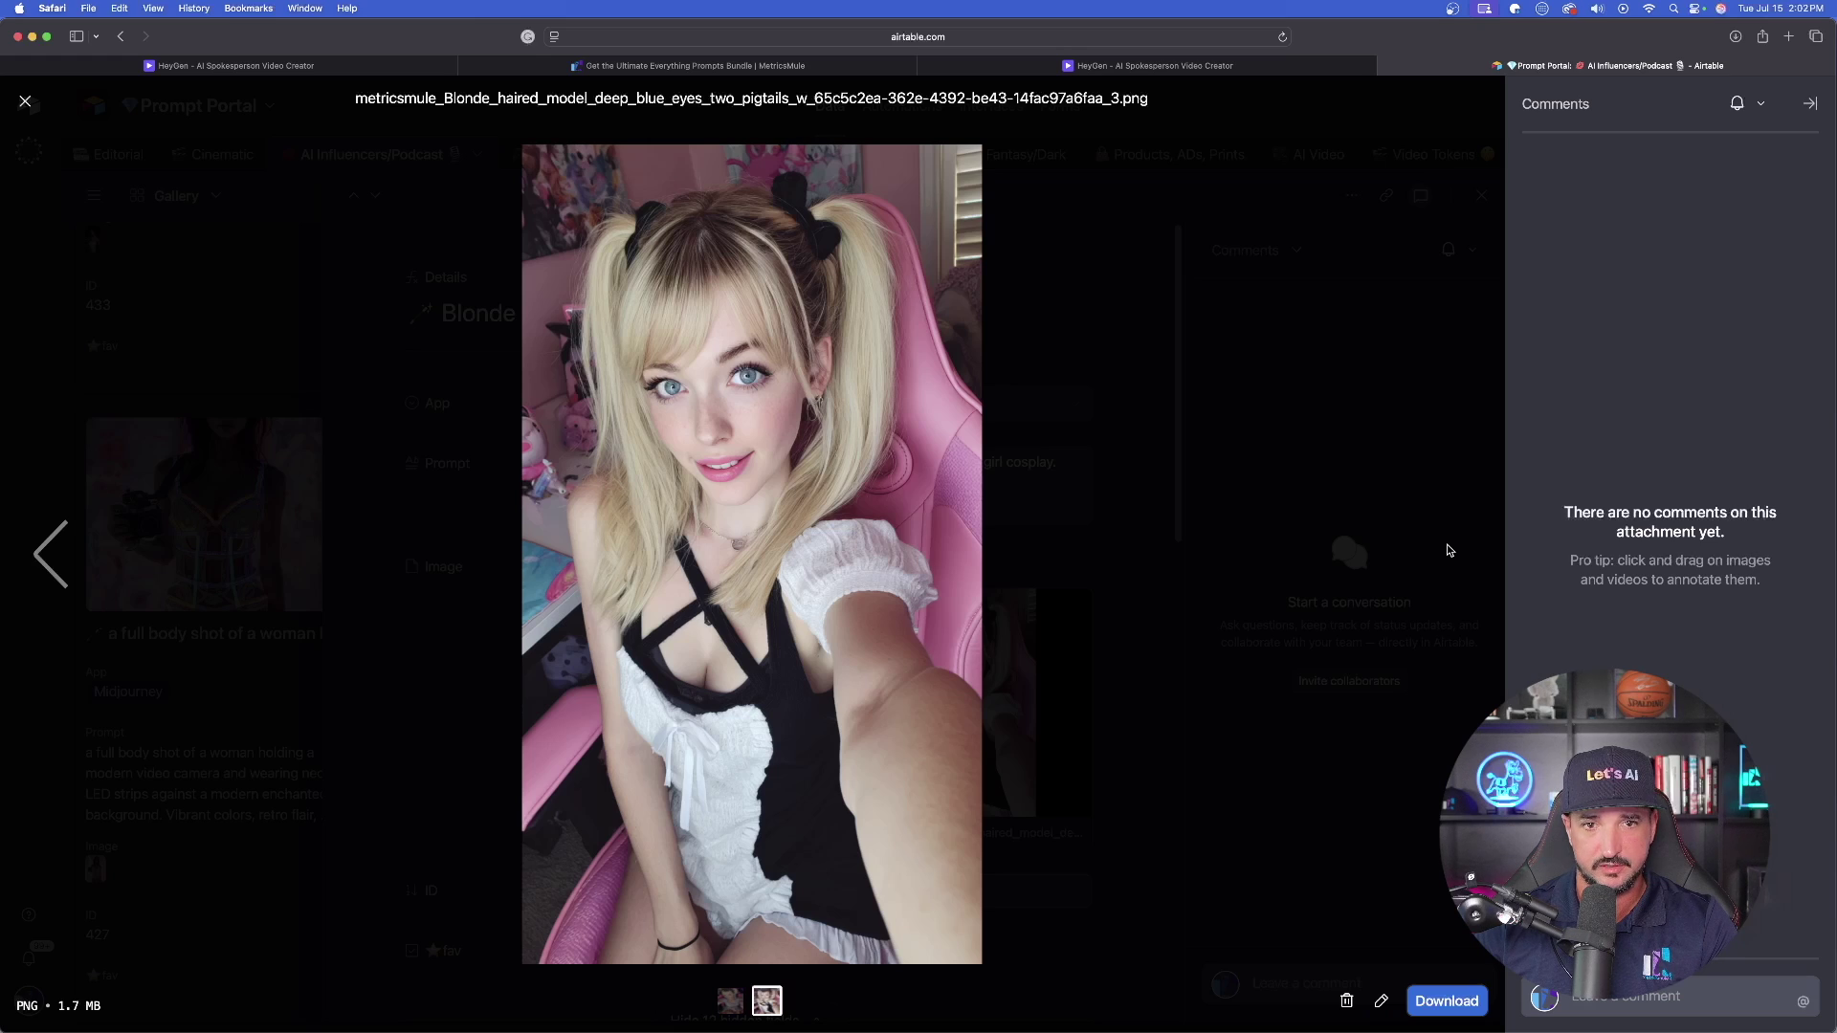
left_click(84, 524)
left_click(22, 102)
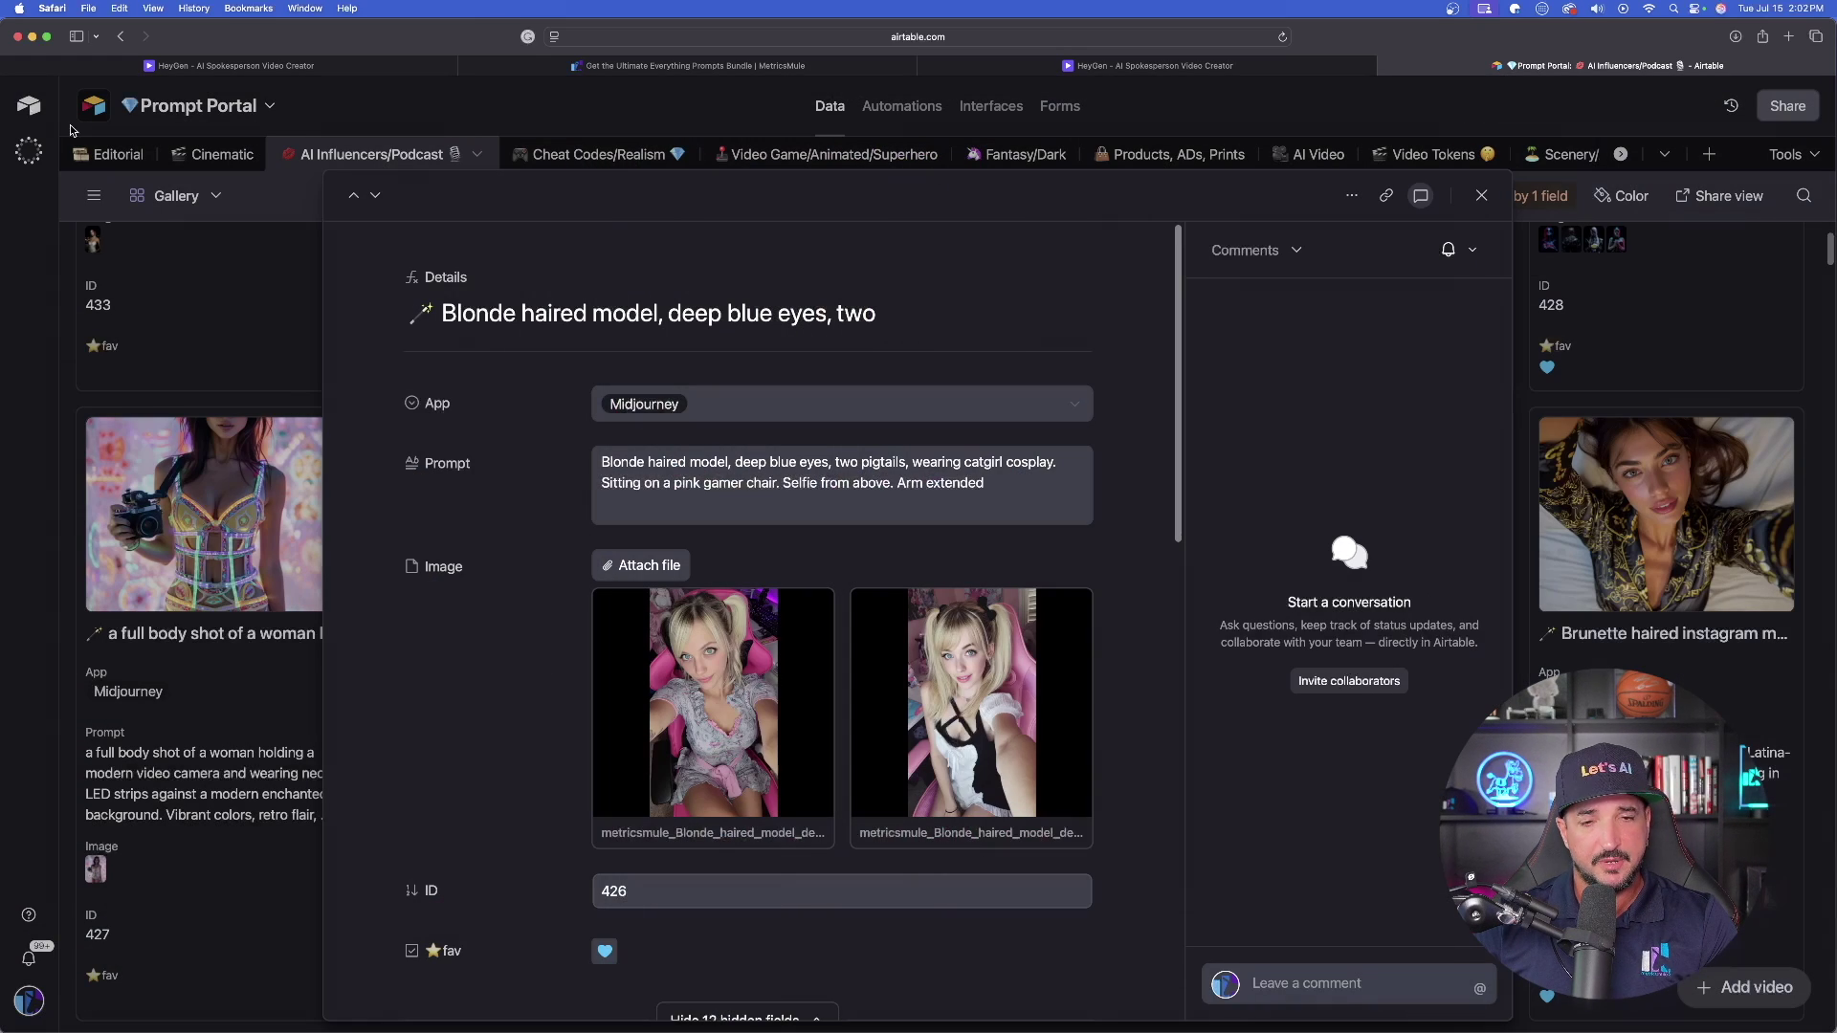
left_click(847, 479)
key("super+a")
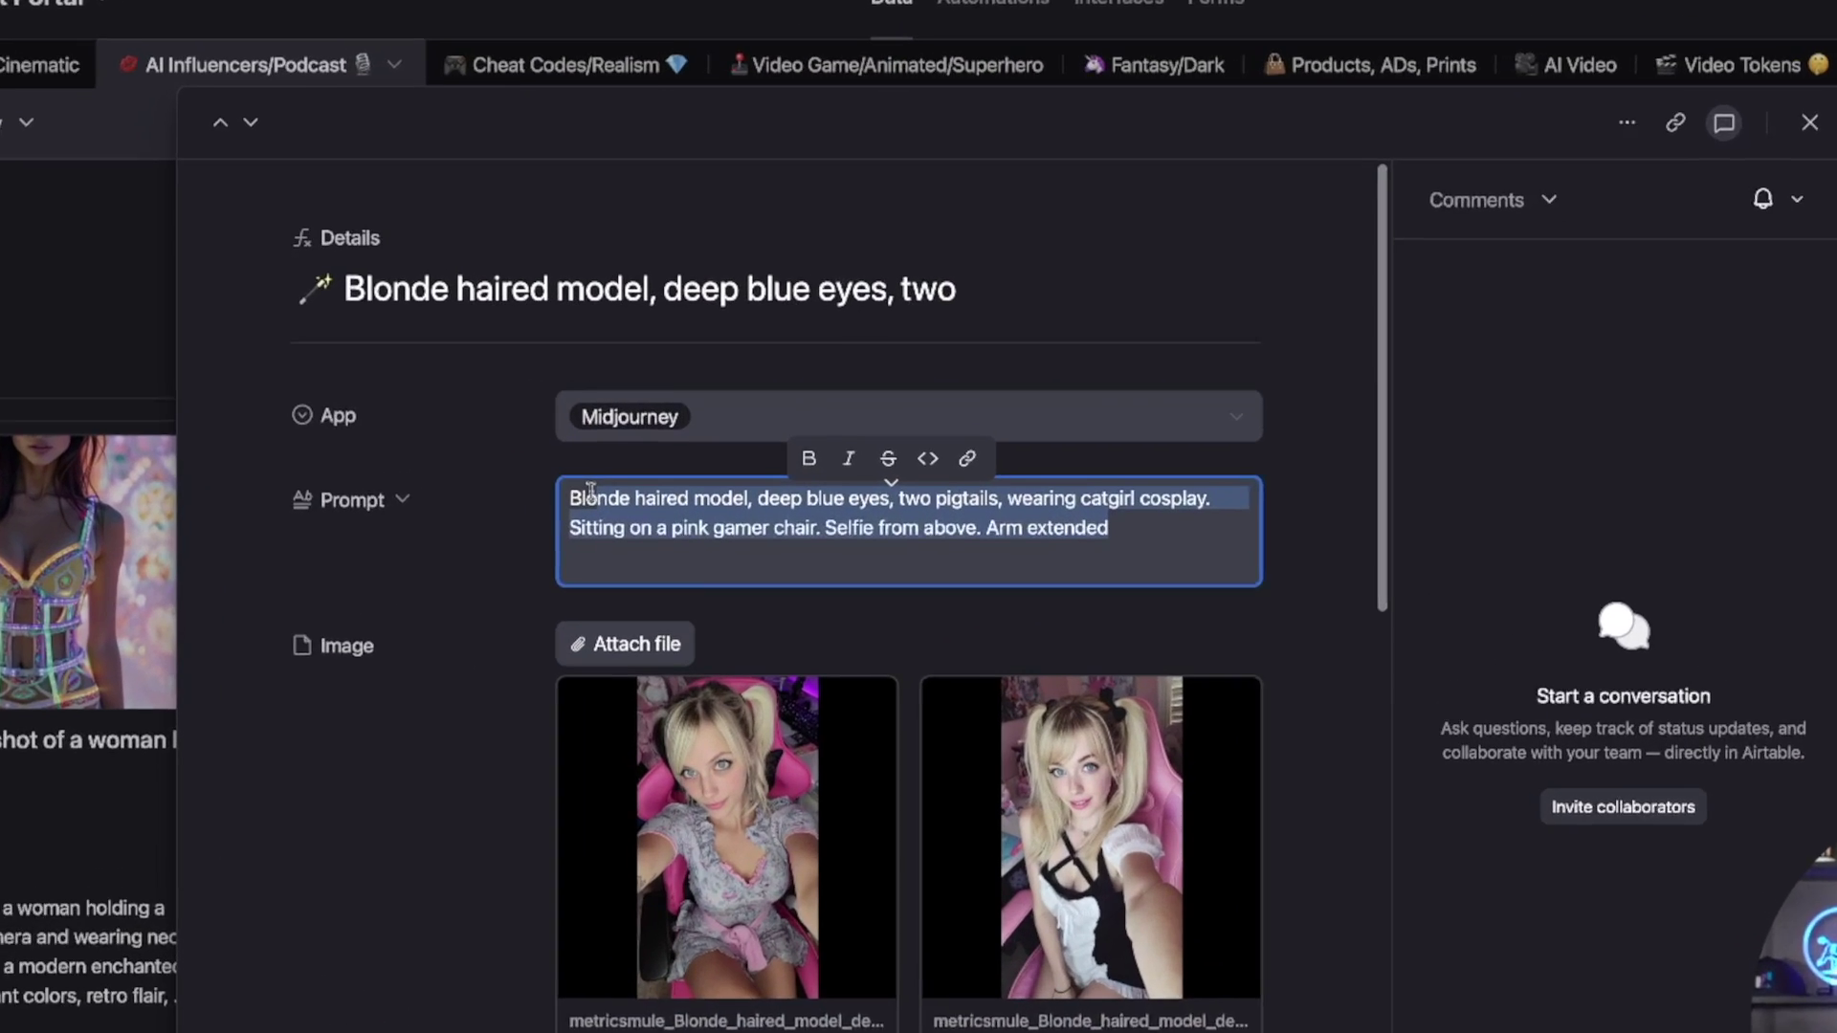
left_click(441, 538)
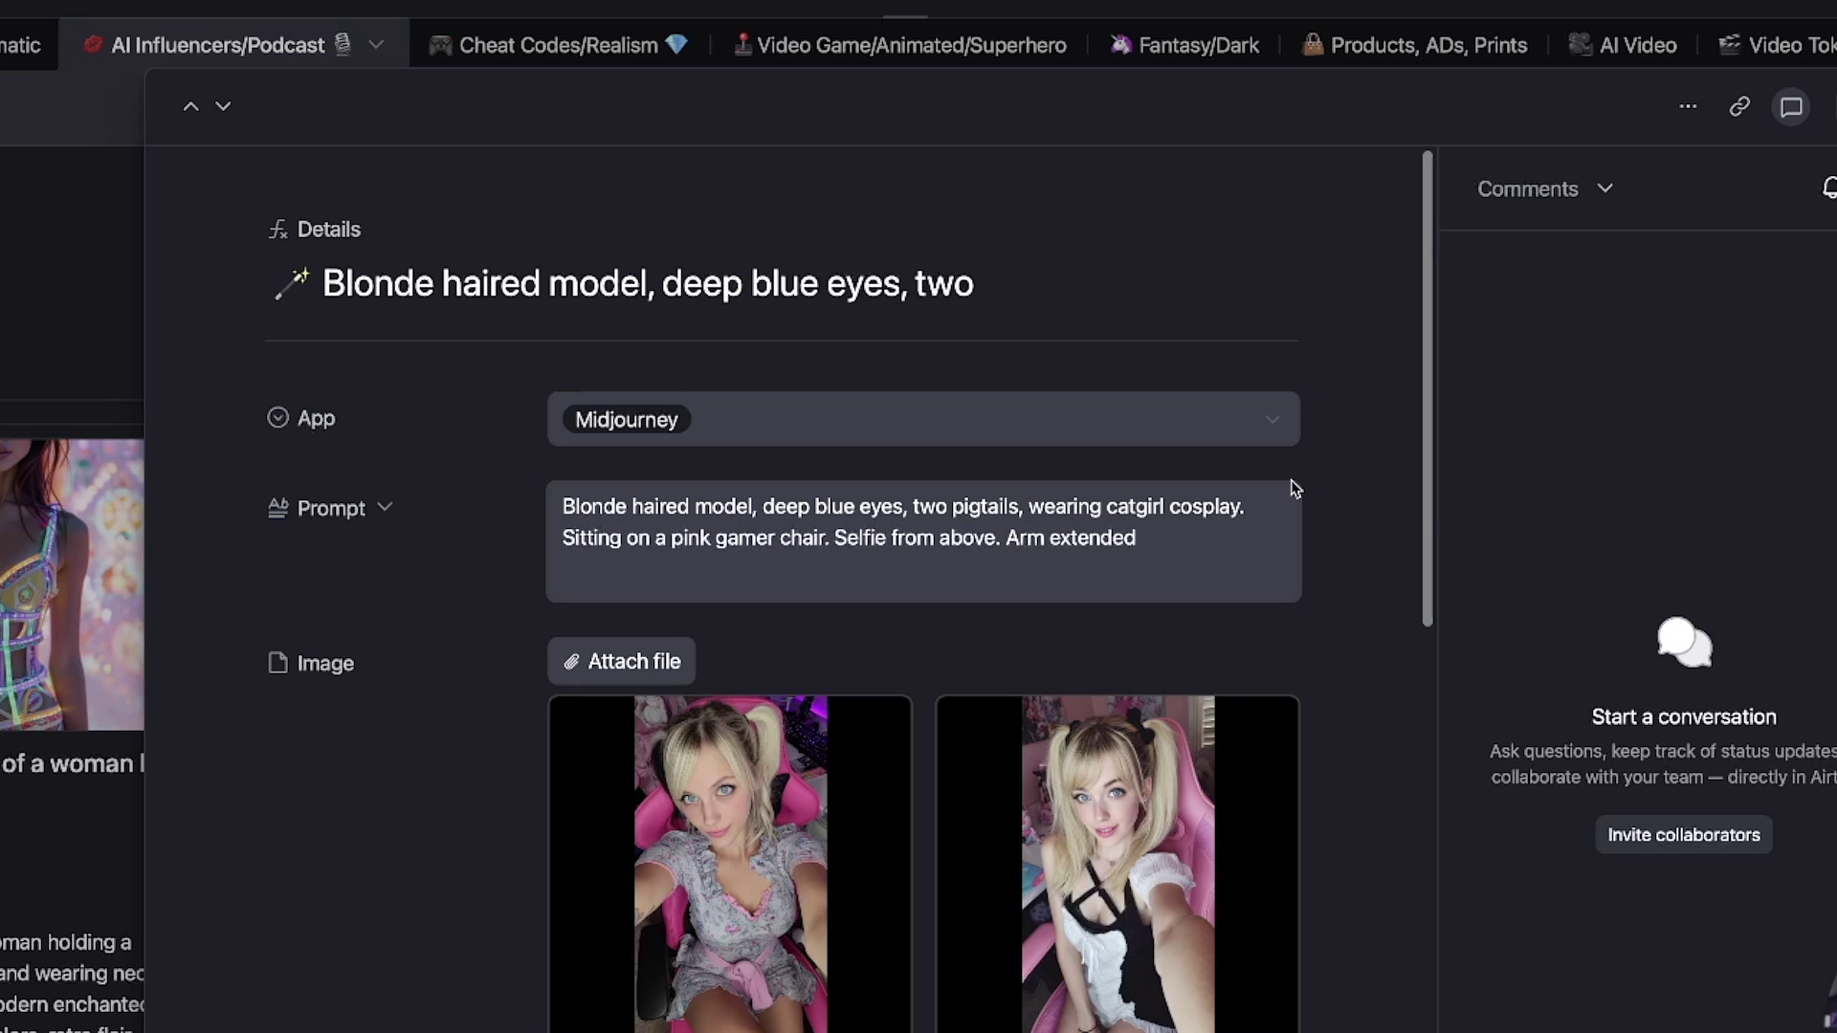
key("Escape")
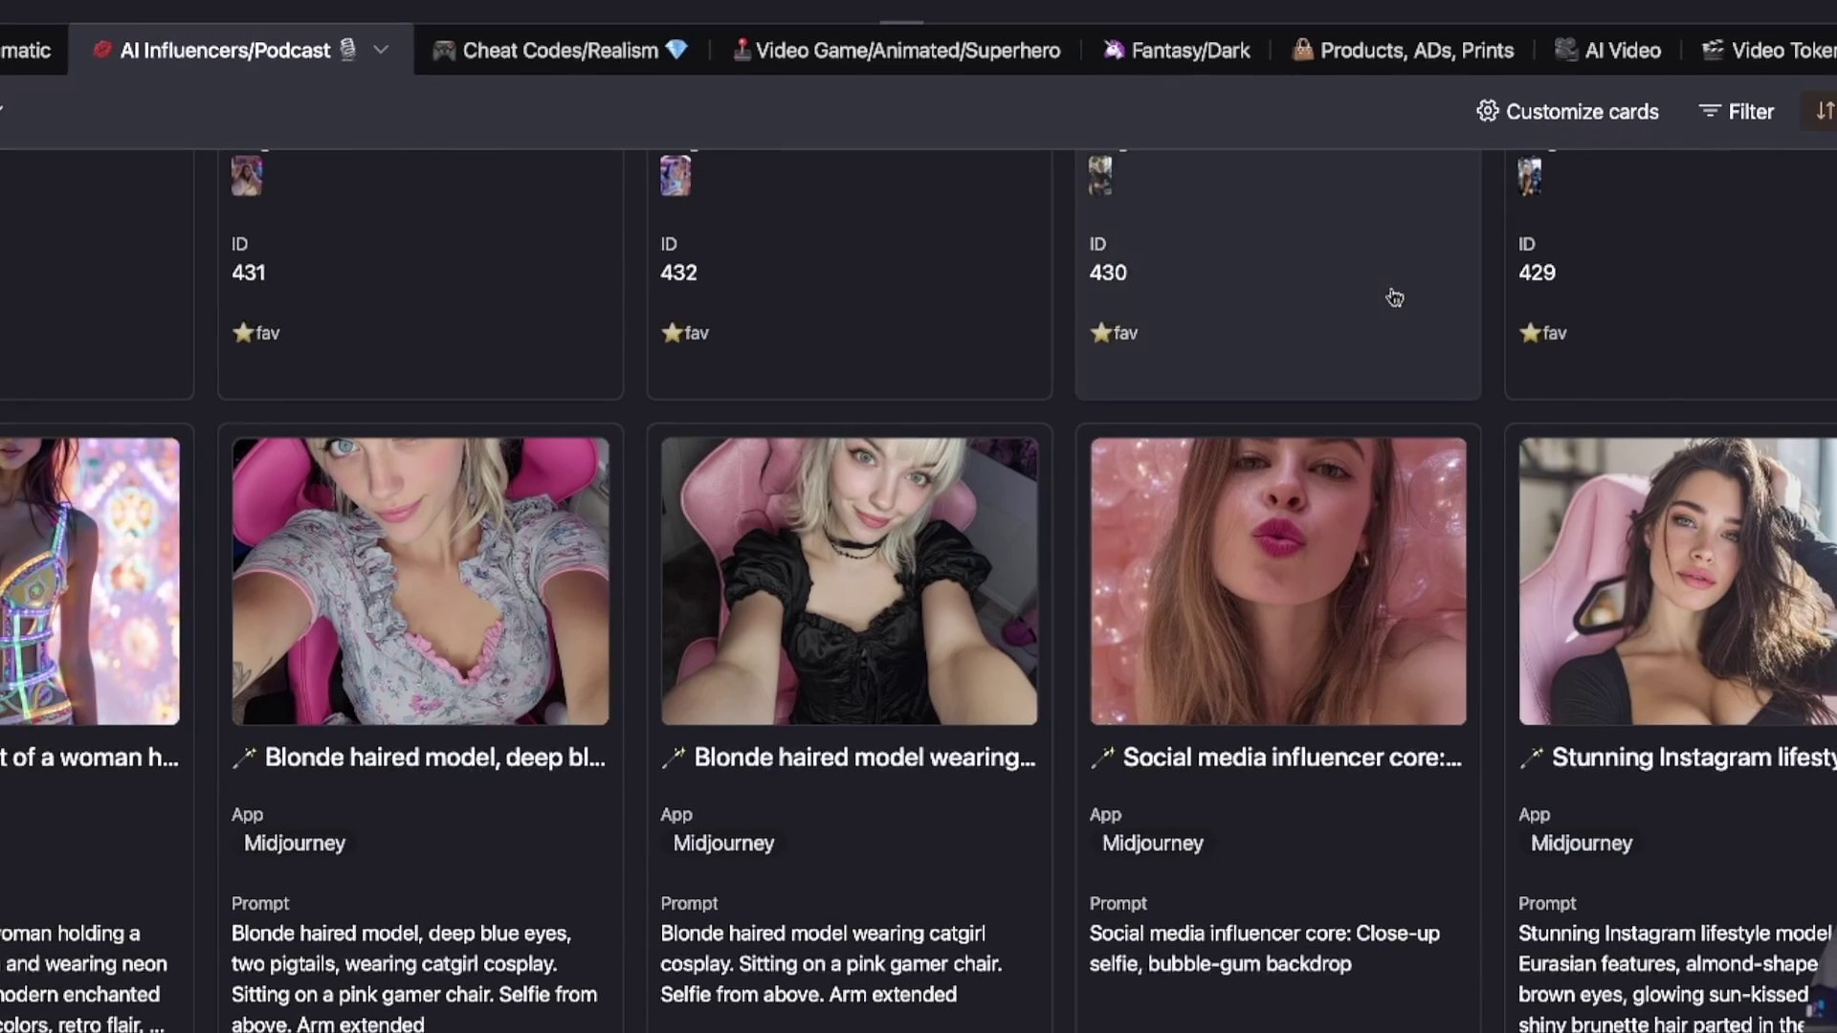
Open the catgirl cosplay prompt record and browse its four example images
scroll(948, 548, "down", 4)
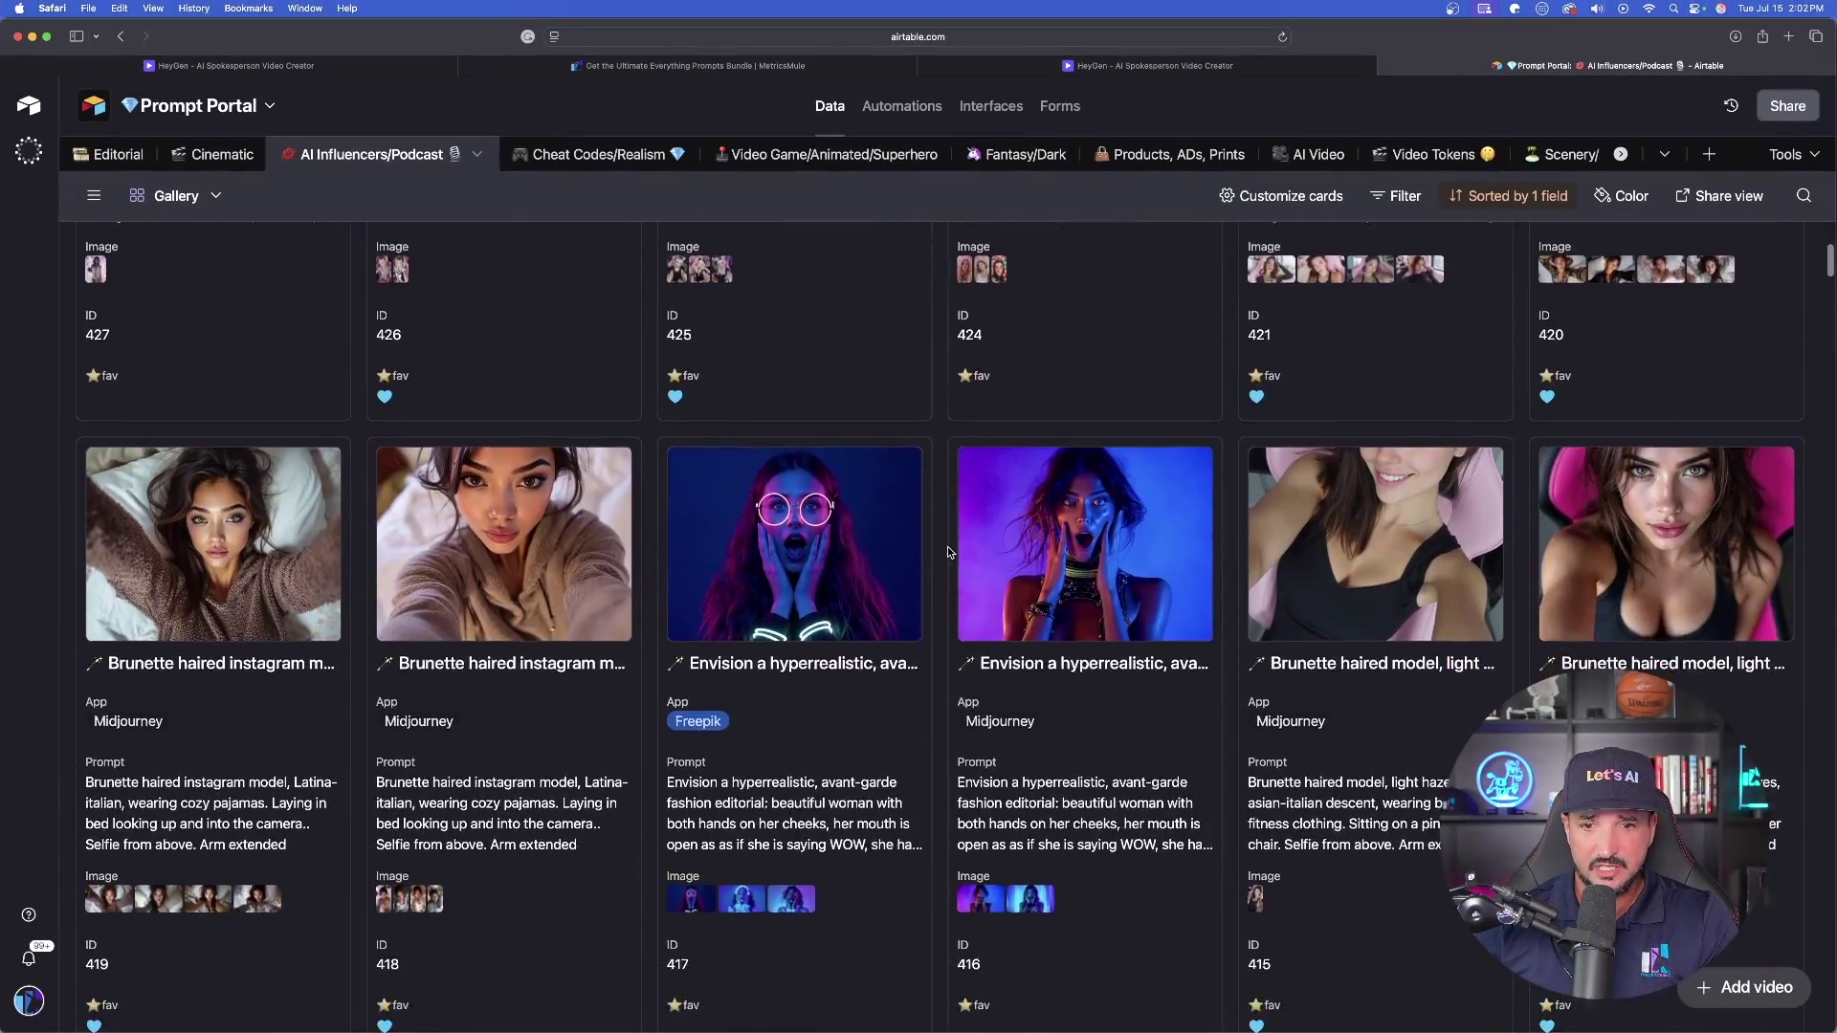
scroll(948, 547, "down", 8)
scroll(846, 498, "down", 15)
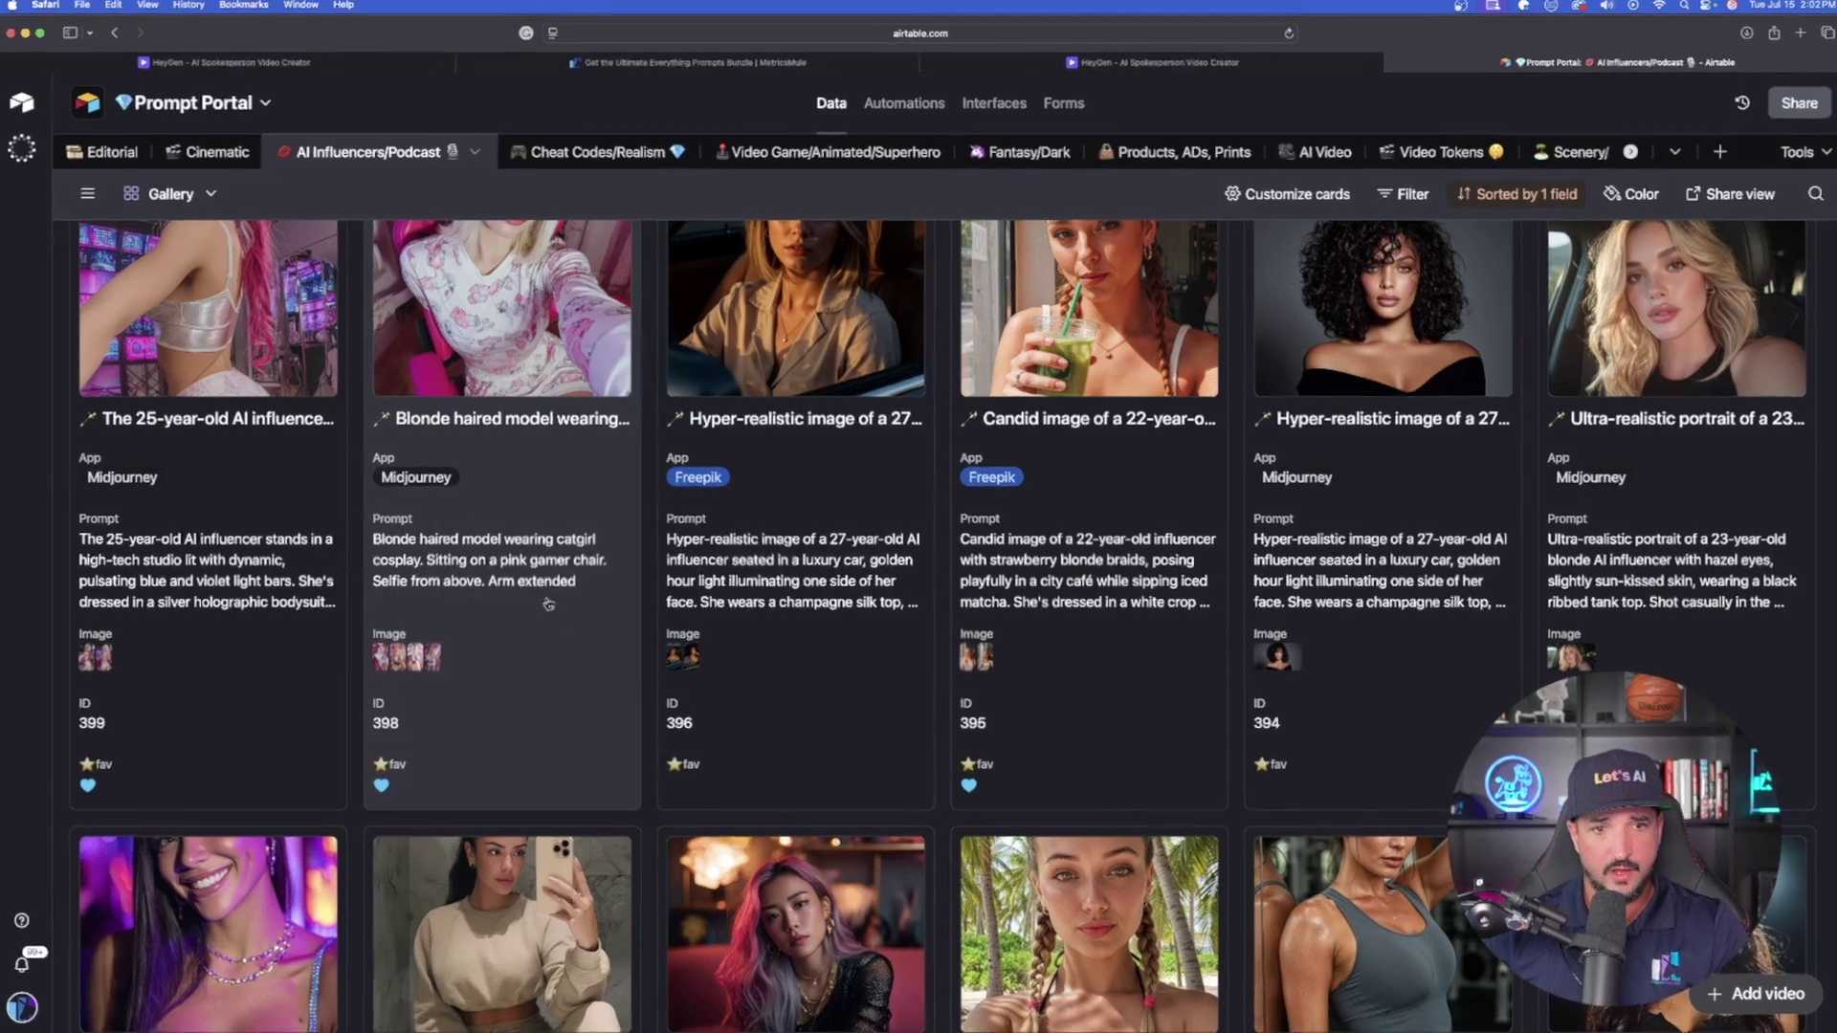
left_click(612, 478)
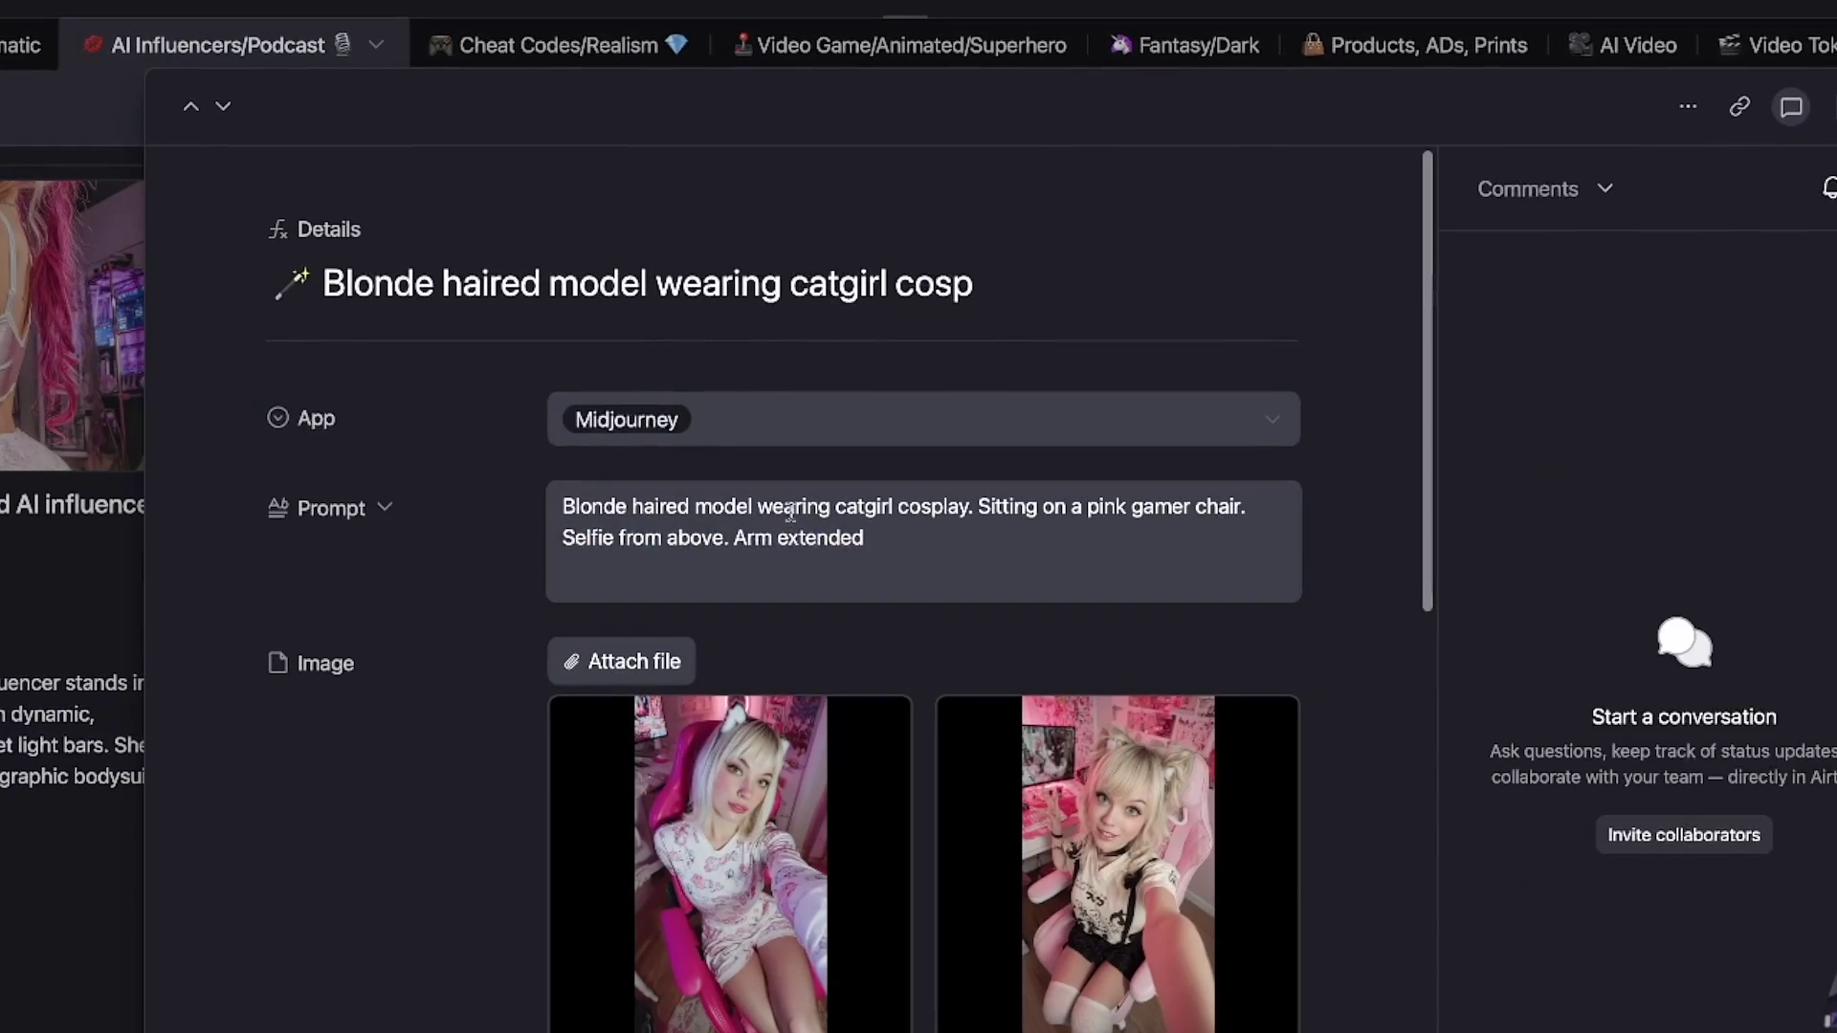
scroll(789, 508, "down", 5)
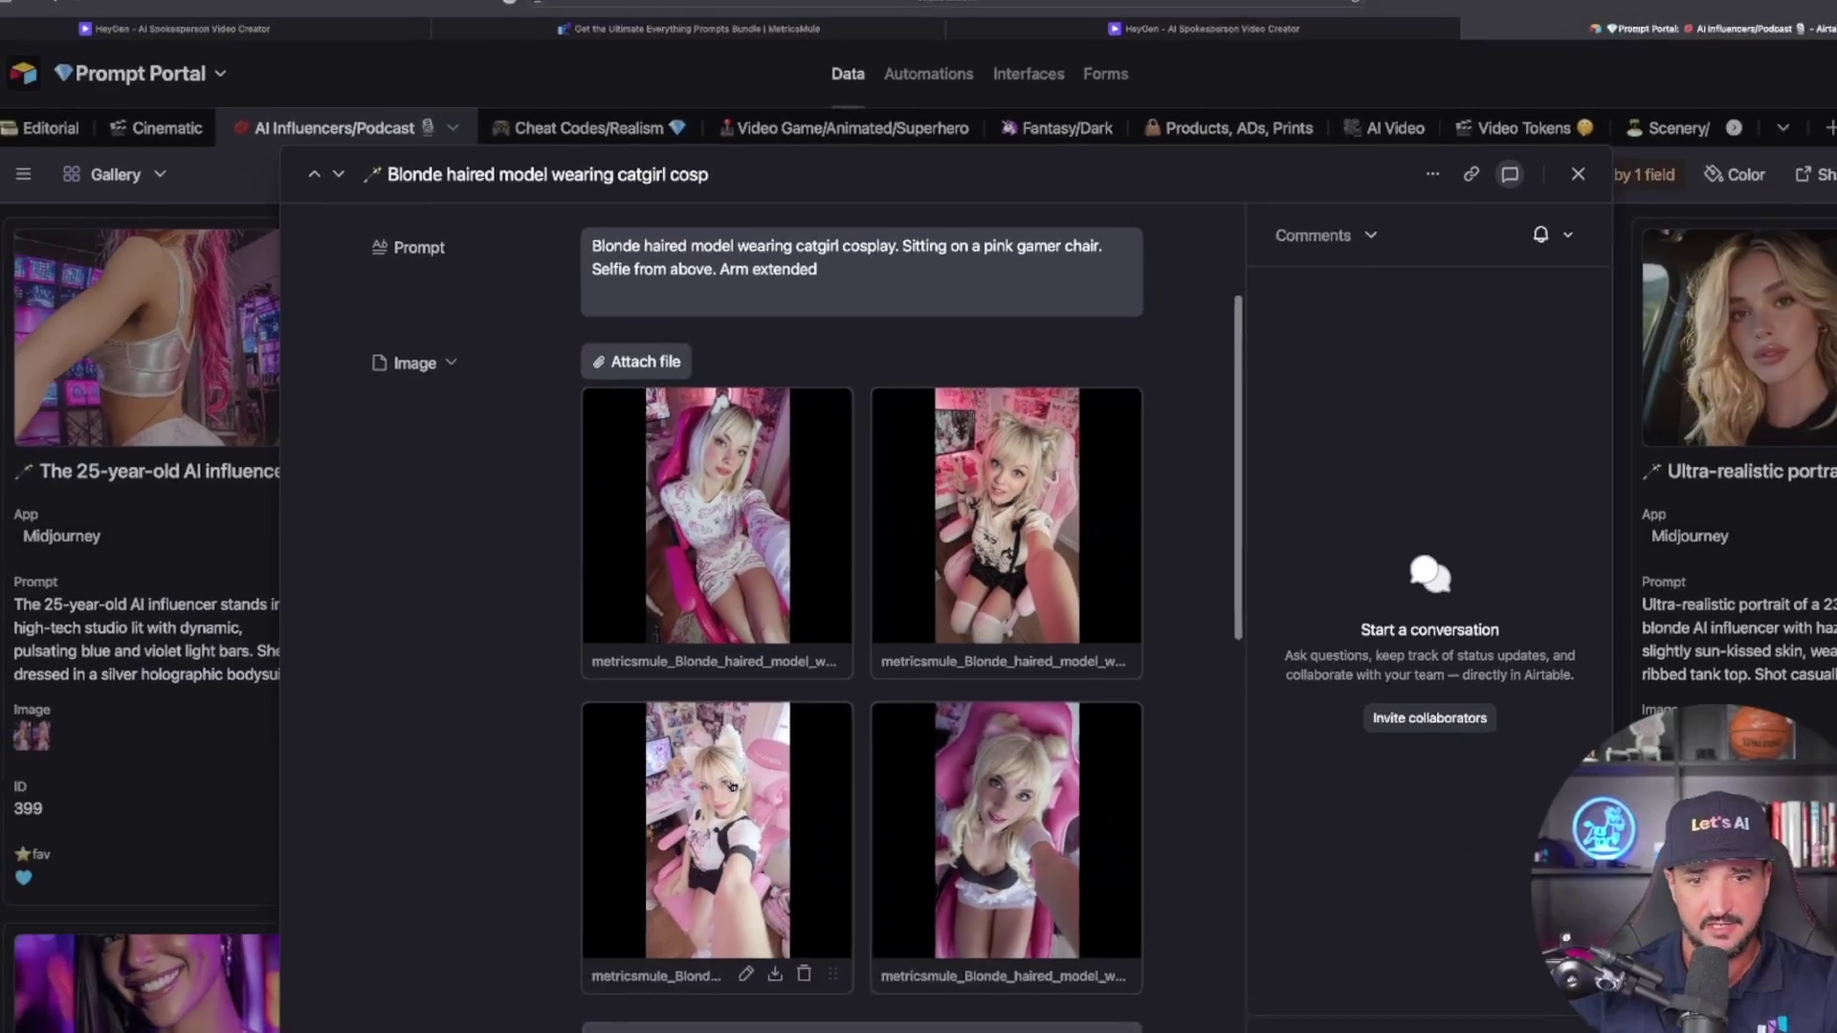
left_click(729, 915)
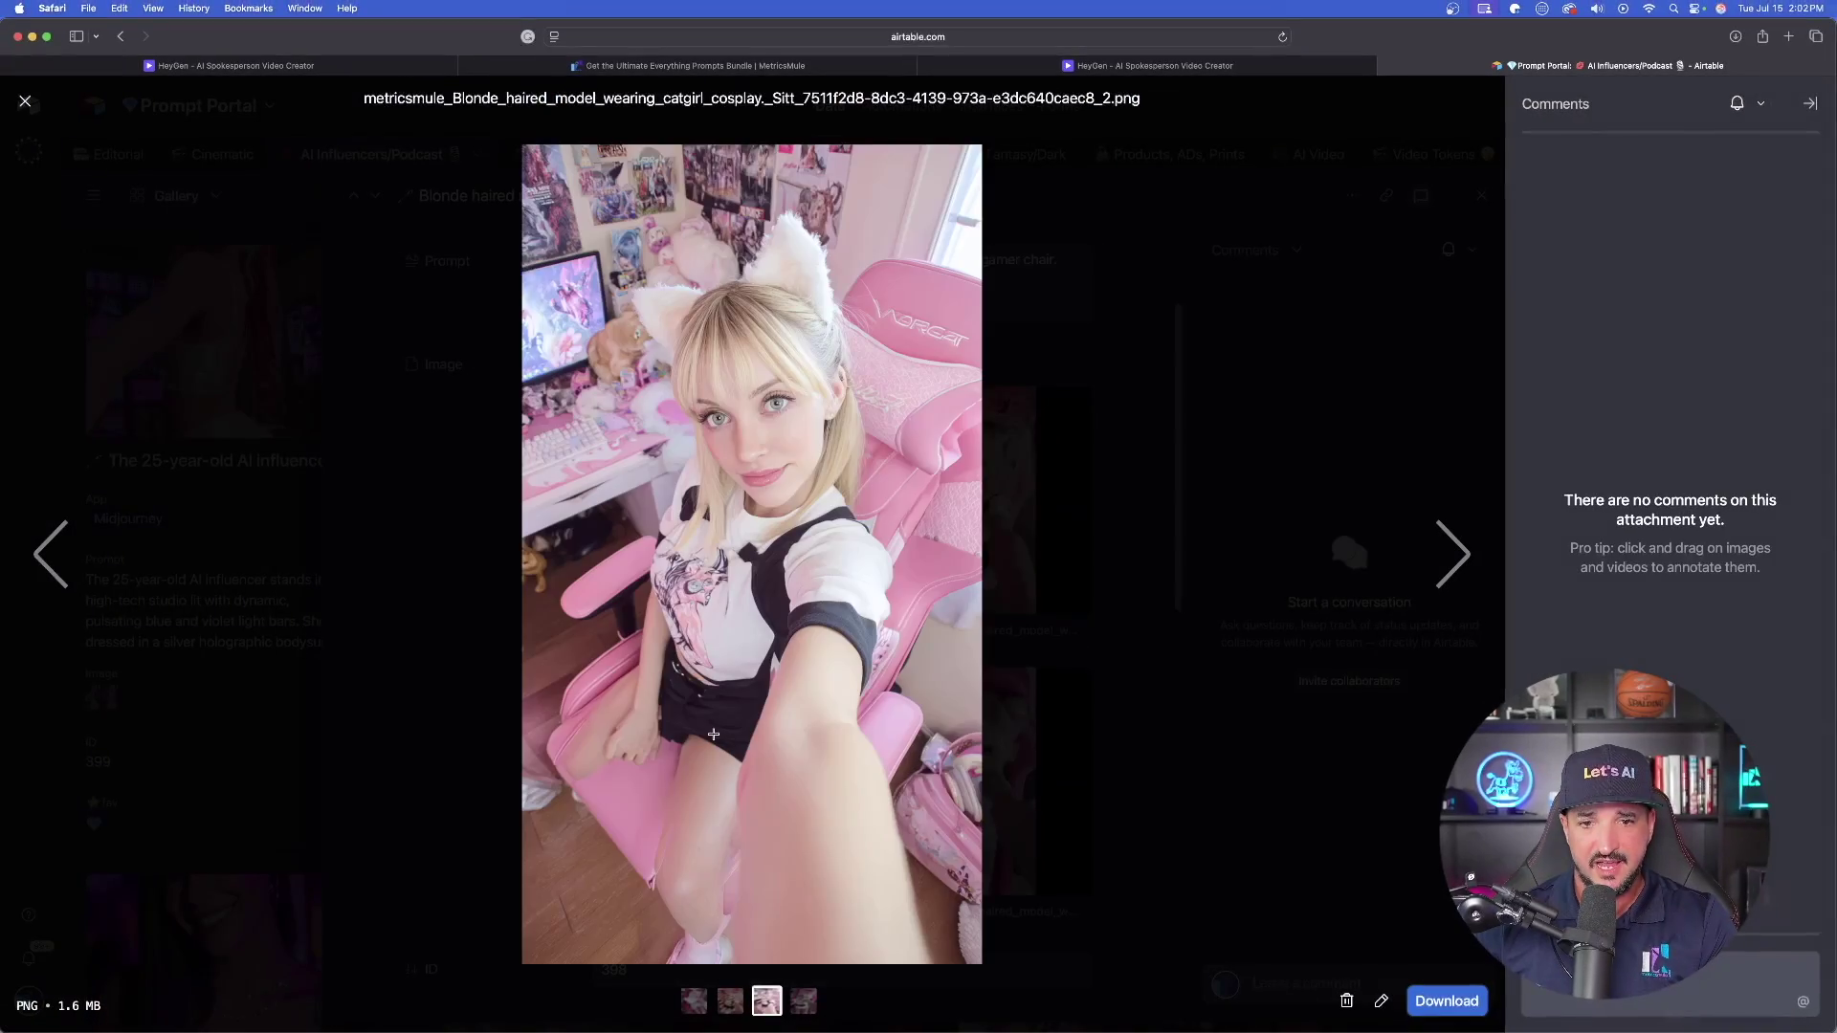
left_click(1454, 553)
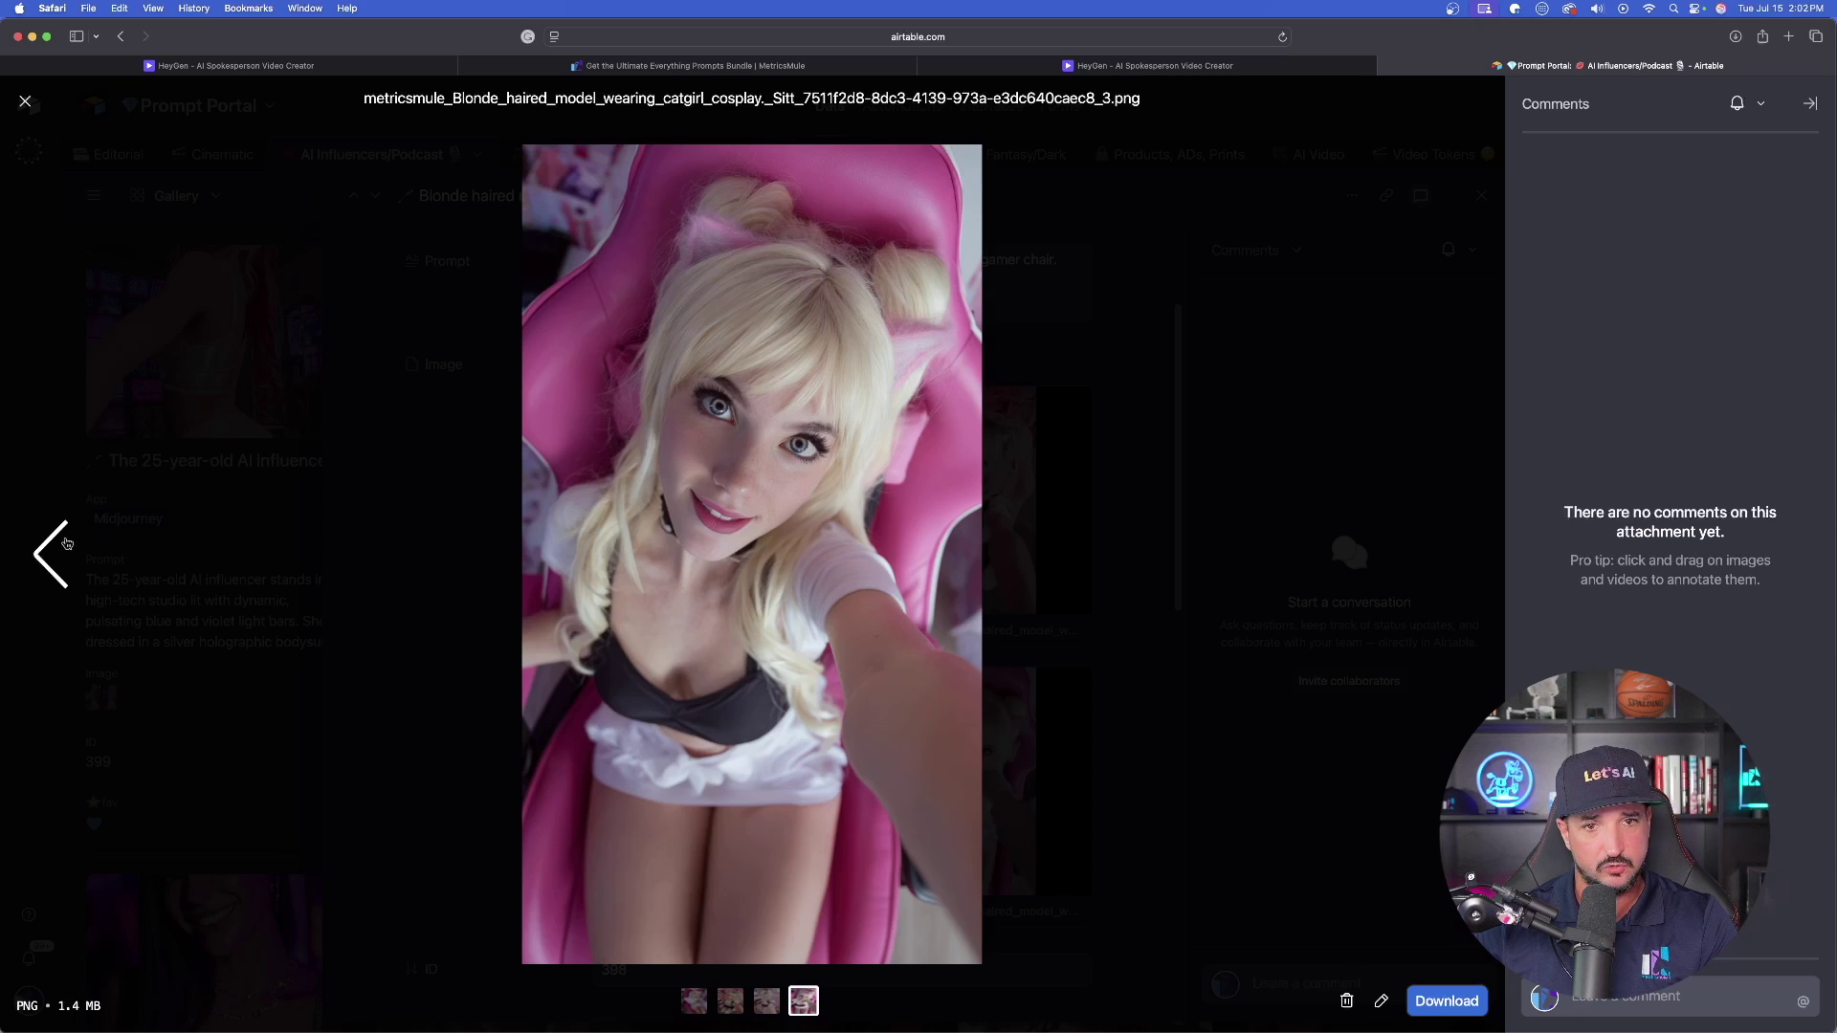
left_click(53, 553)
left_click(53, 553)
left_click(53, 553)
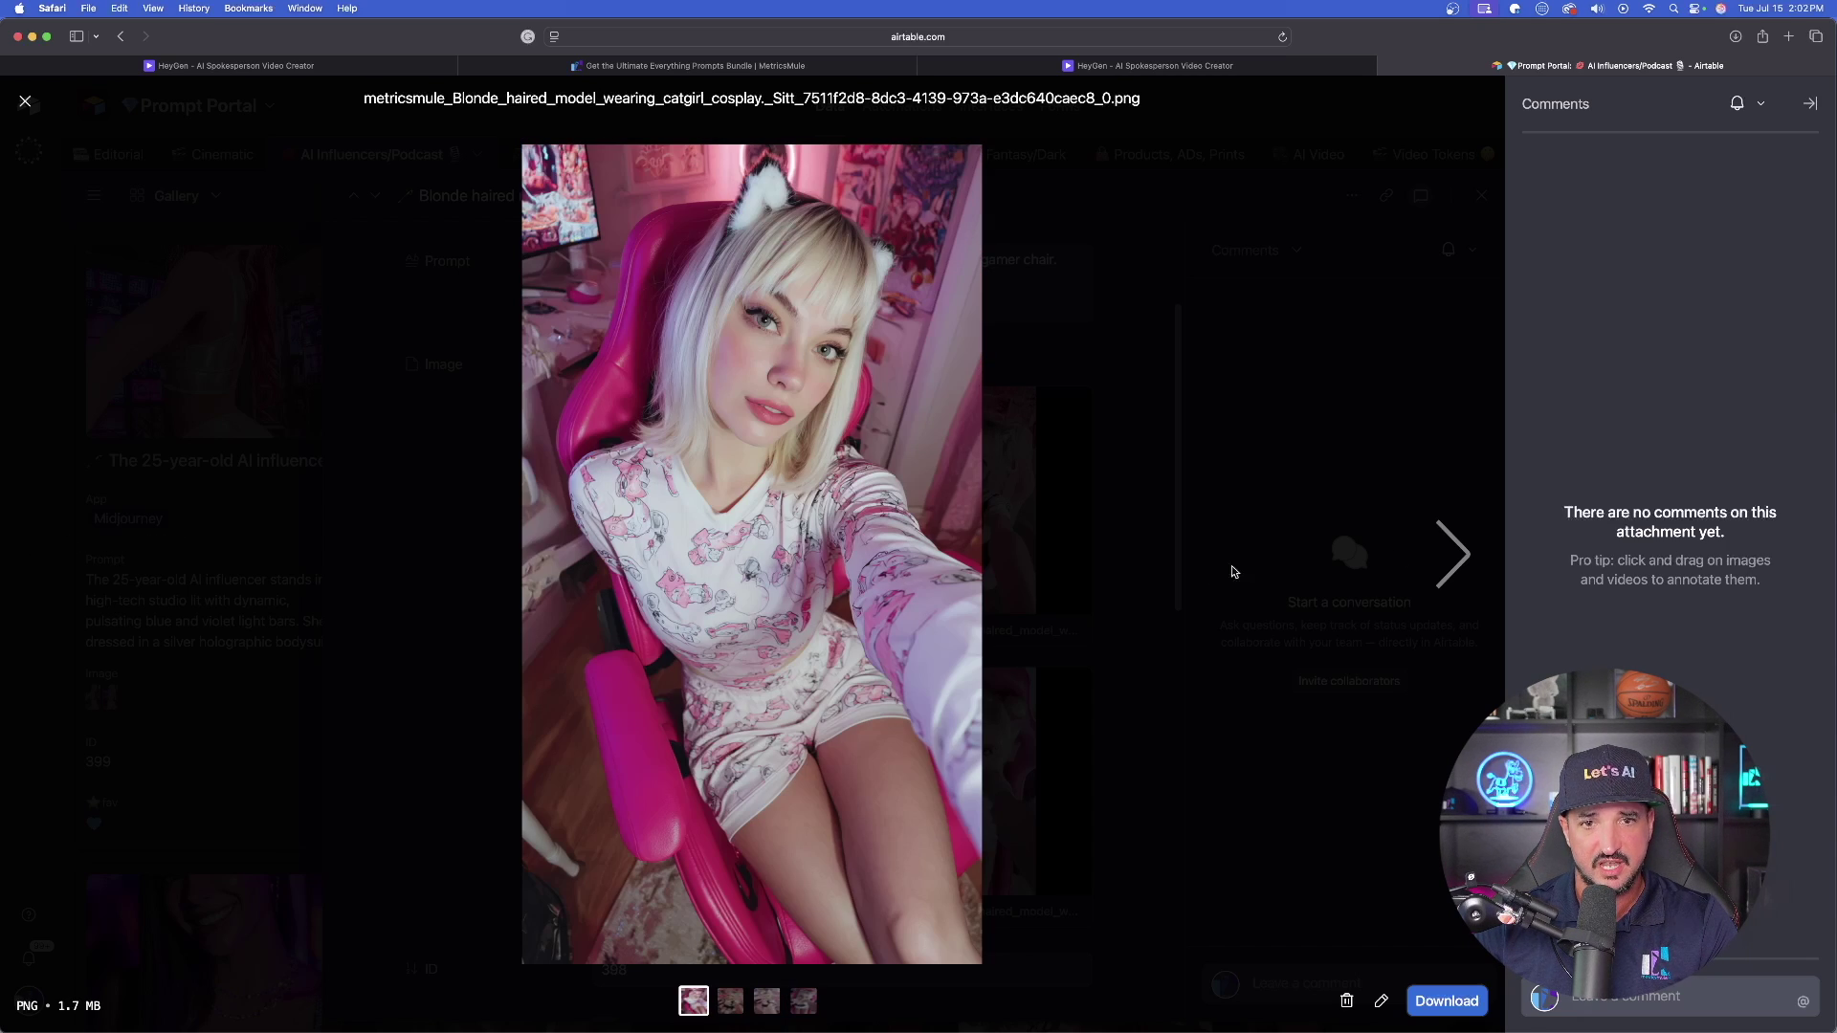
left_click(1426, 543)
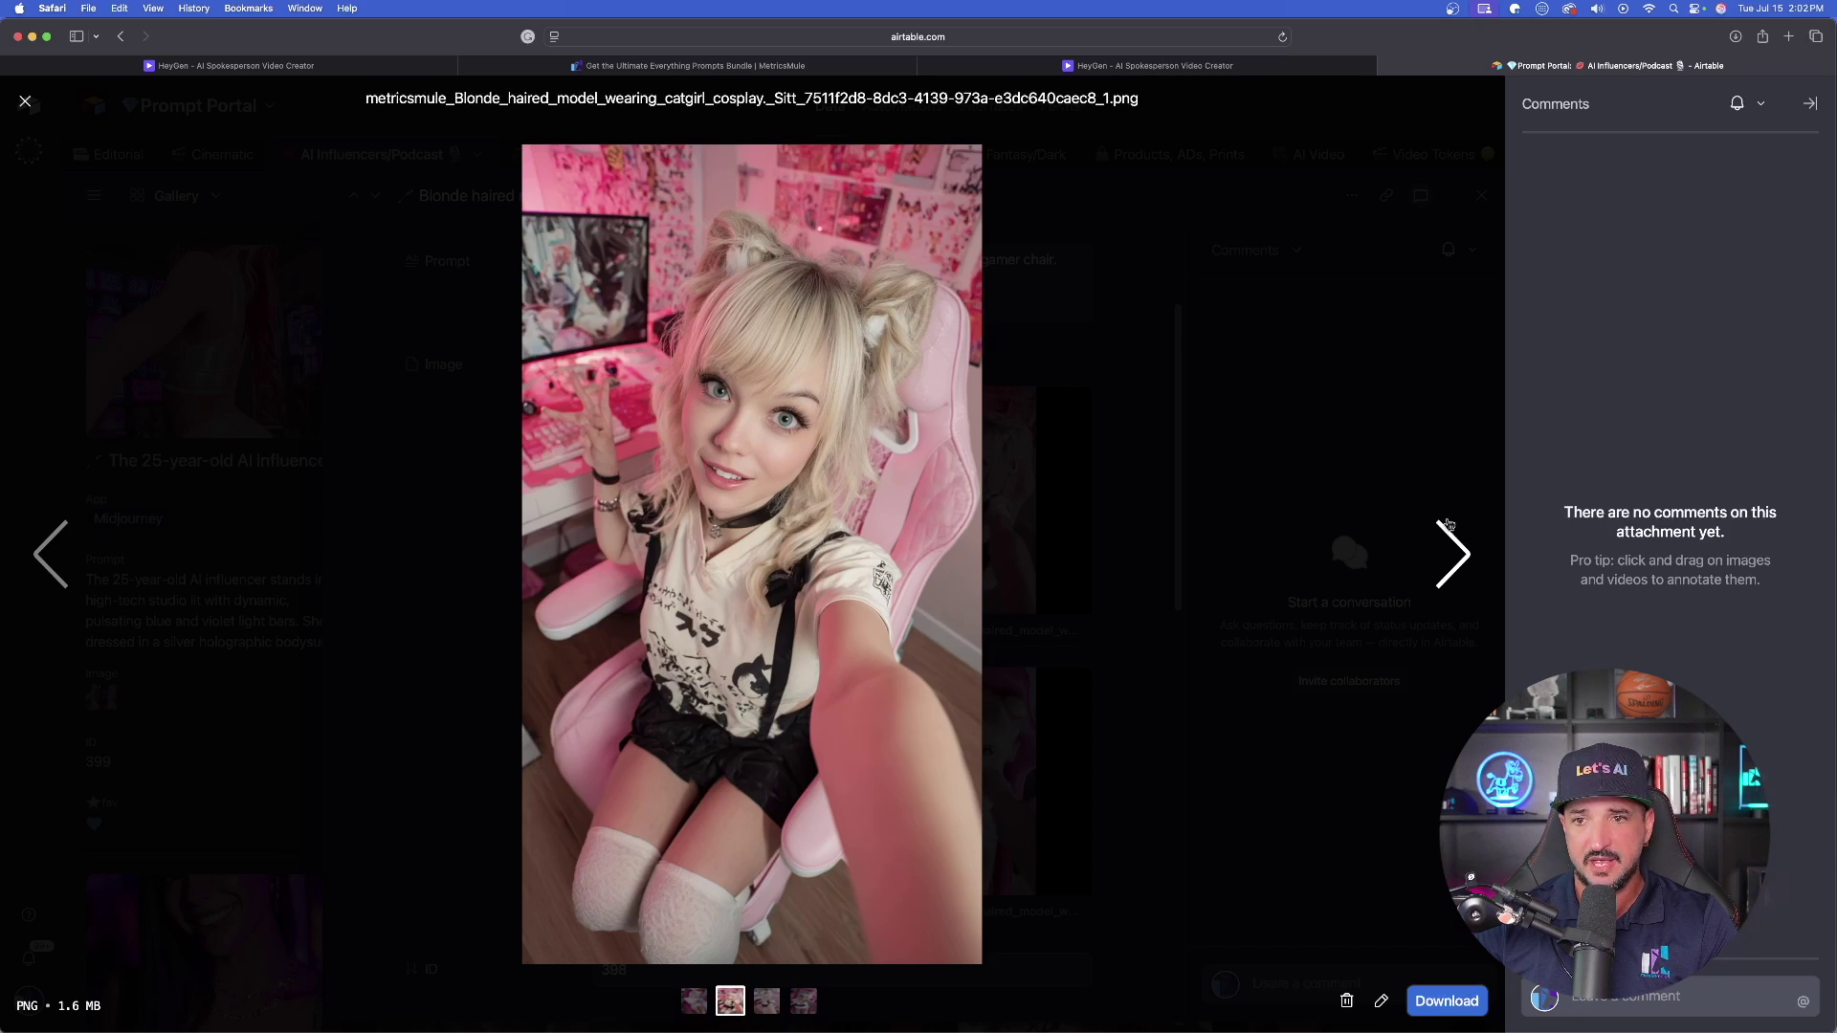
left_click(1447, 525)
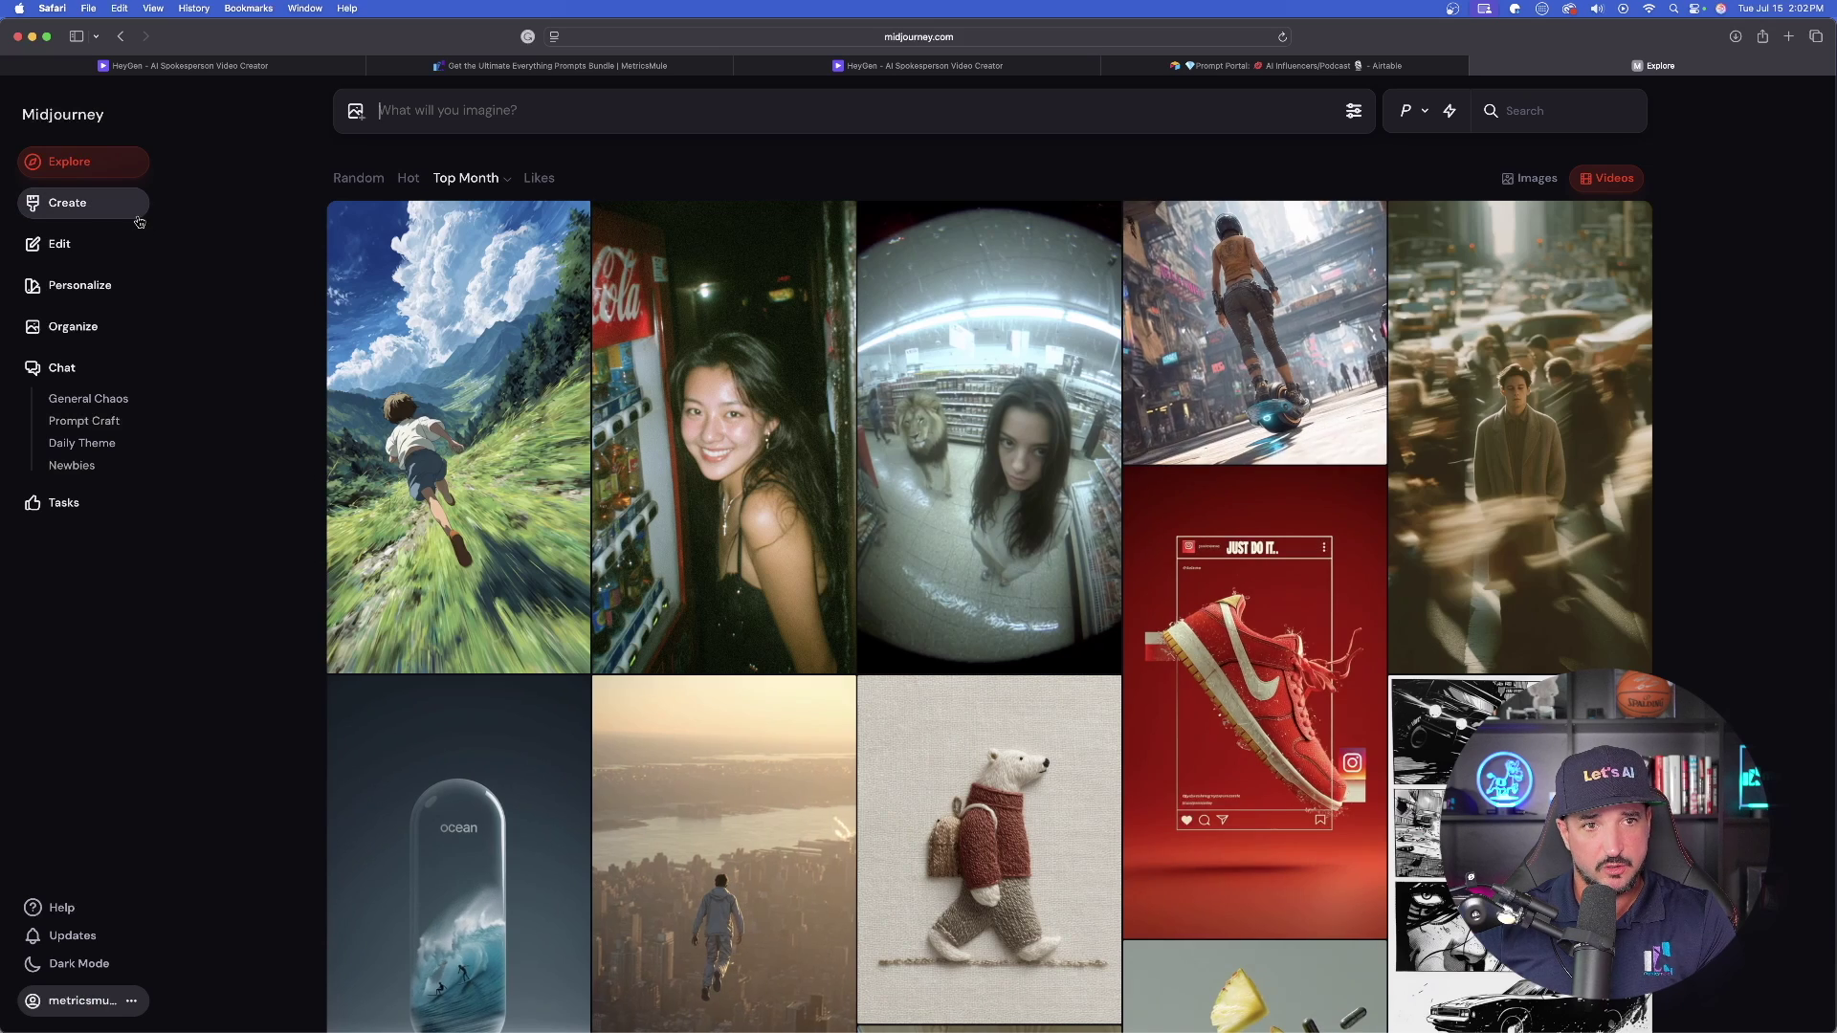
left_click(108, 214)
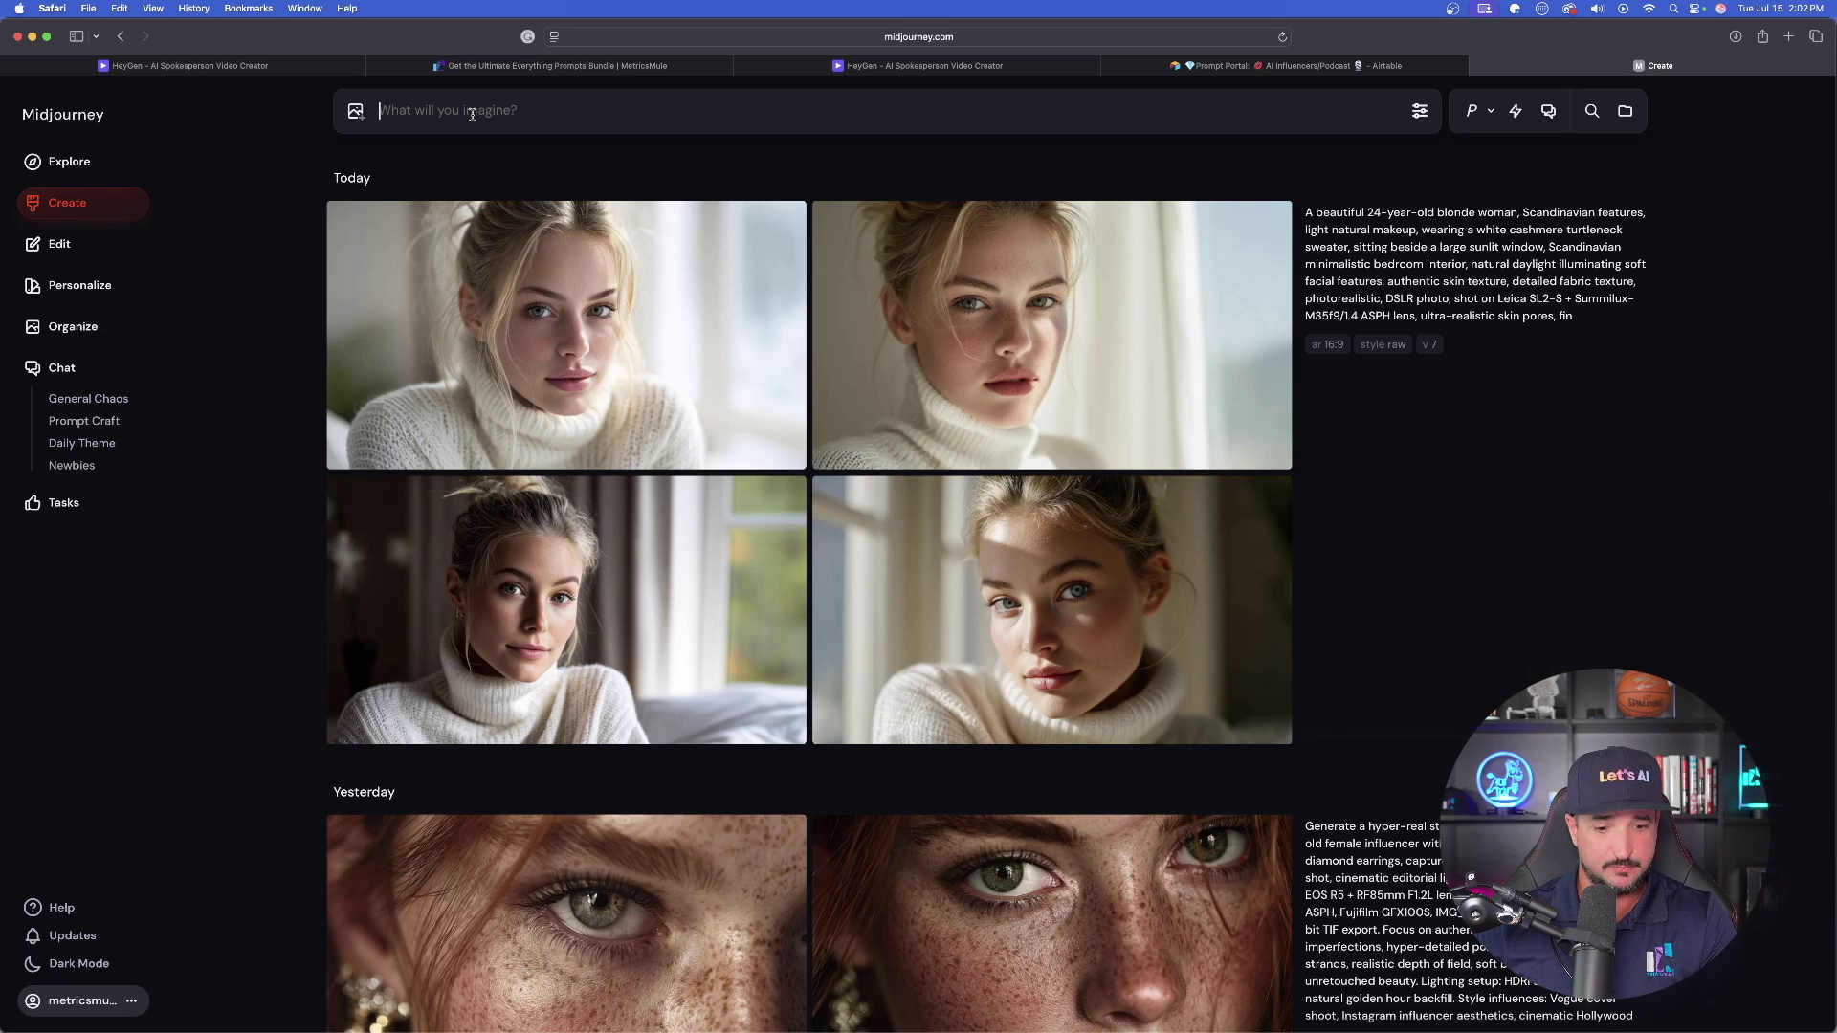
Generate the pasted catgirl cosplay selfie prompt in Portrait 9:16 with Raw mode
type("Blonde haired model wearing catgirl cosplay. Sitting on a pink gamer chair. Selfie from above. Arm extended")
left_click(1420, 111)
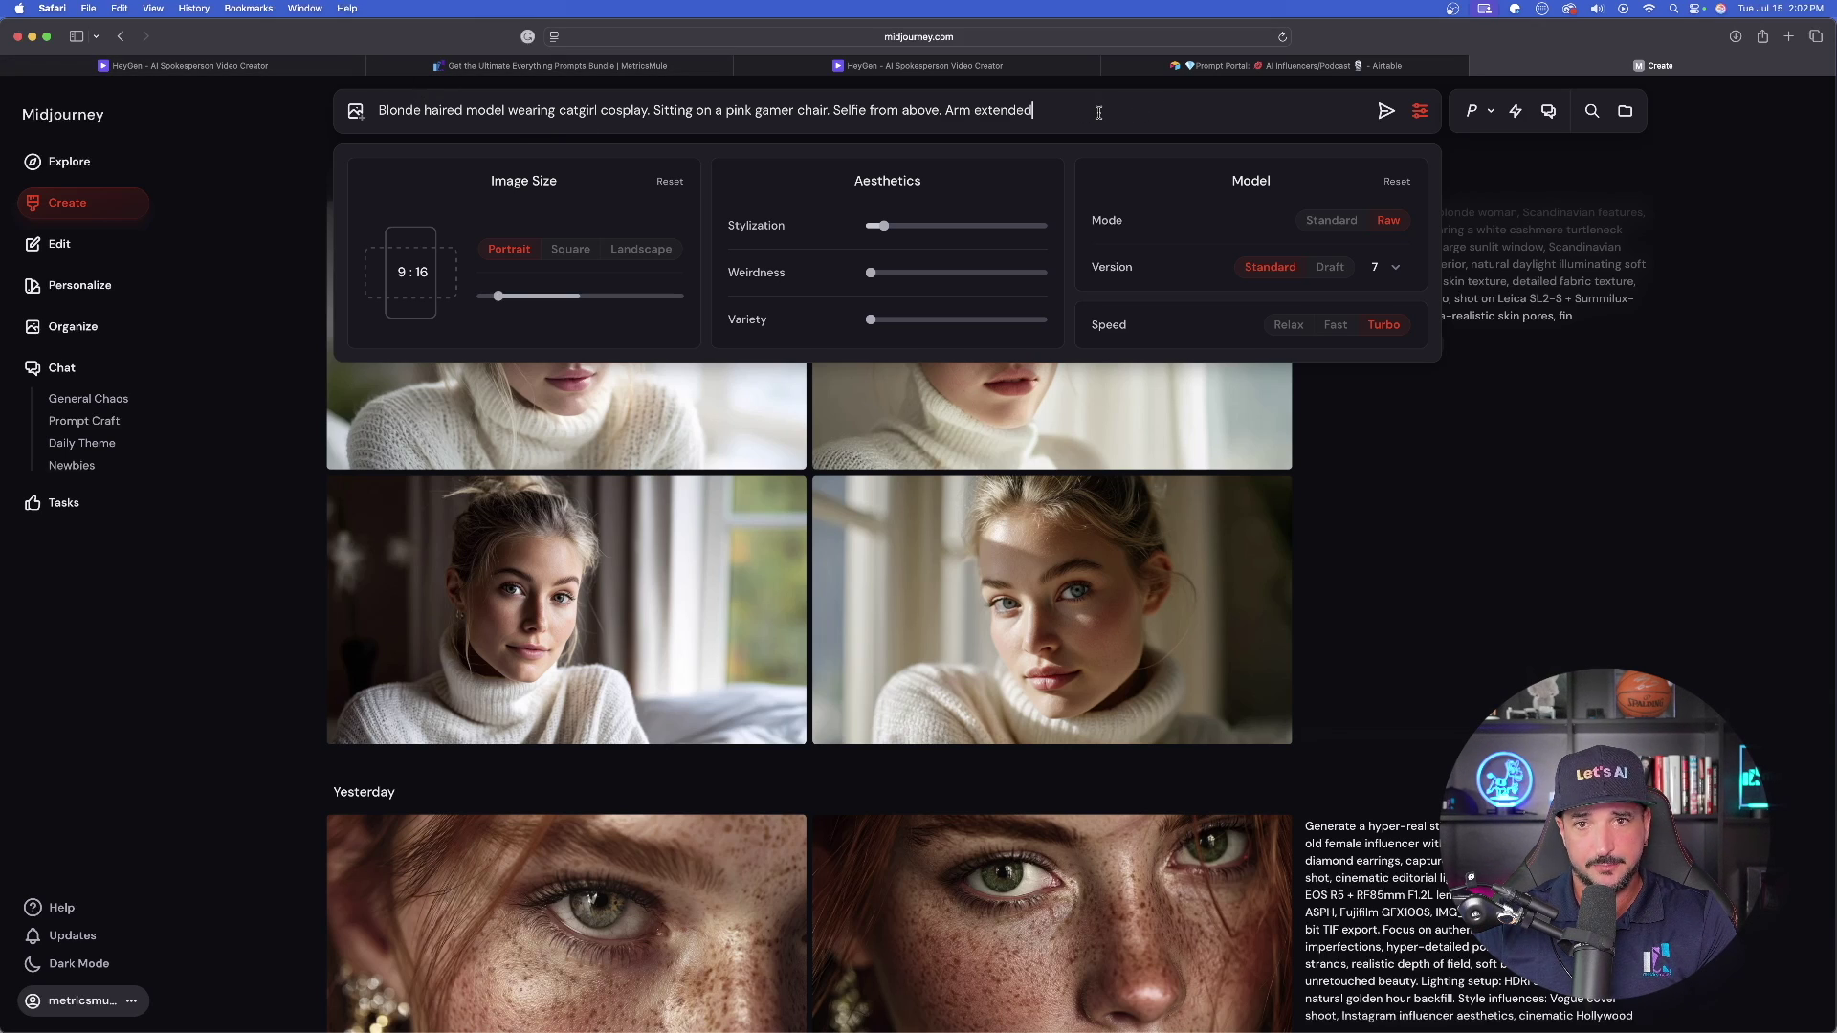
left_click(1383, 112)
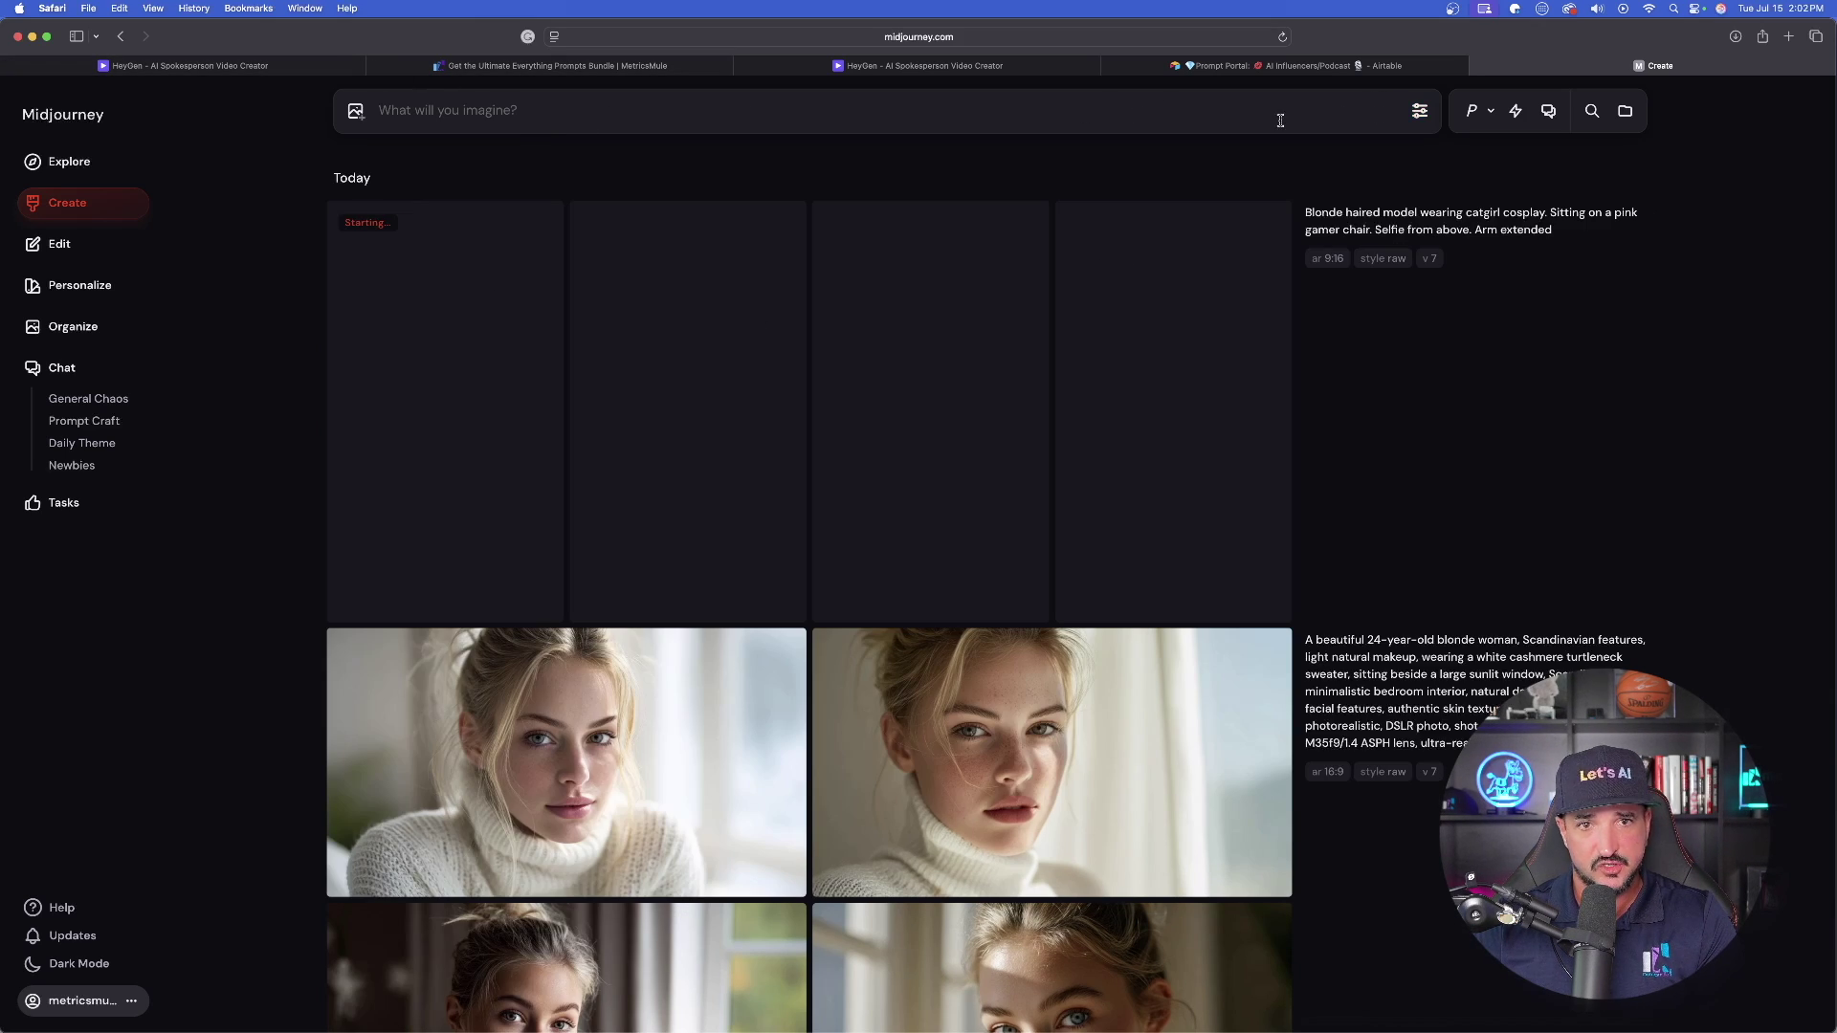
Rework the prompt to '24 year old woman,' in 'pajamas.' and generate it
type("Blonde haired model wearing catgirl cosplay. Sitting on a pink gamer chair. Selfie from above. Arm extended")
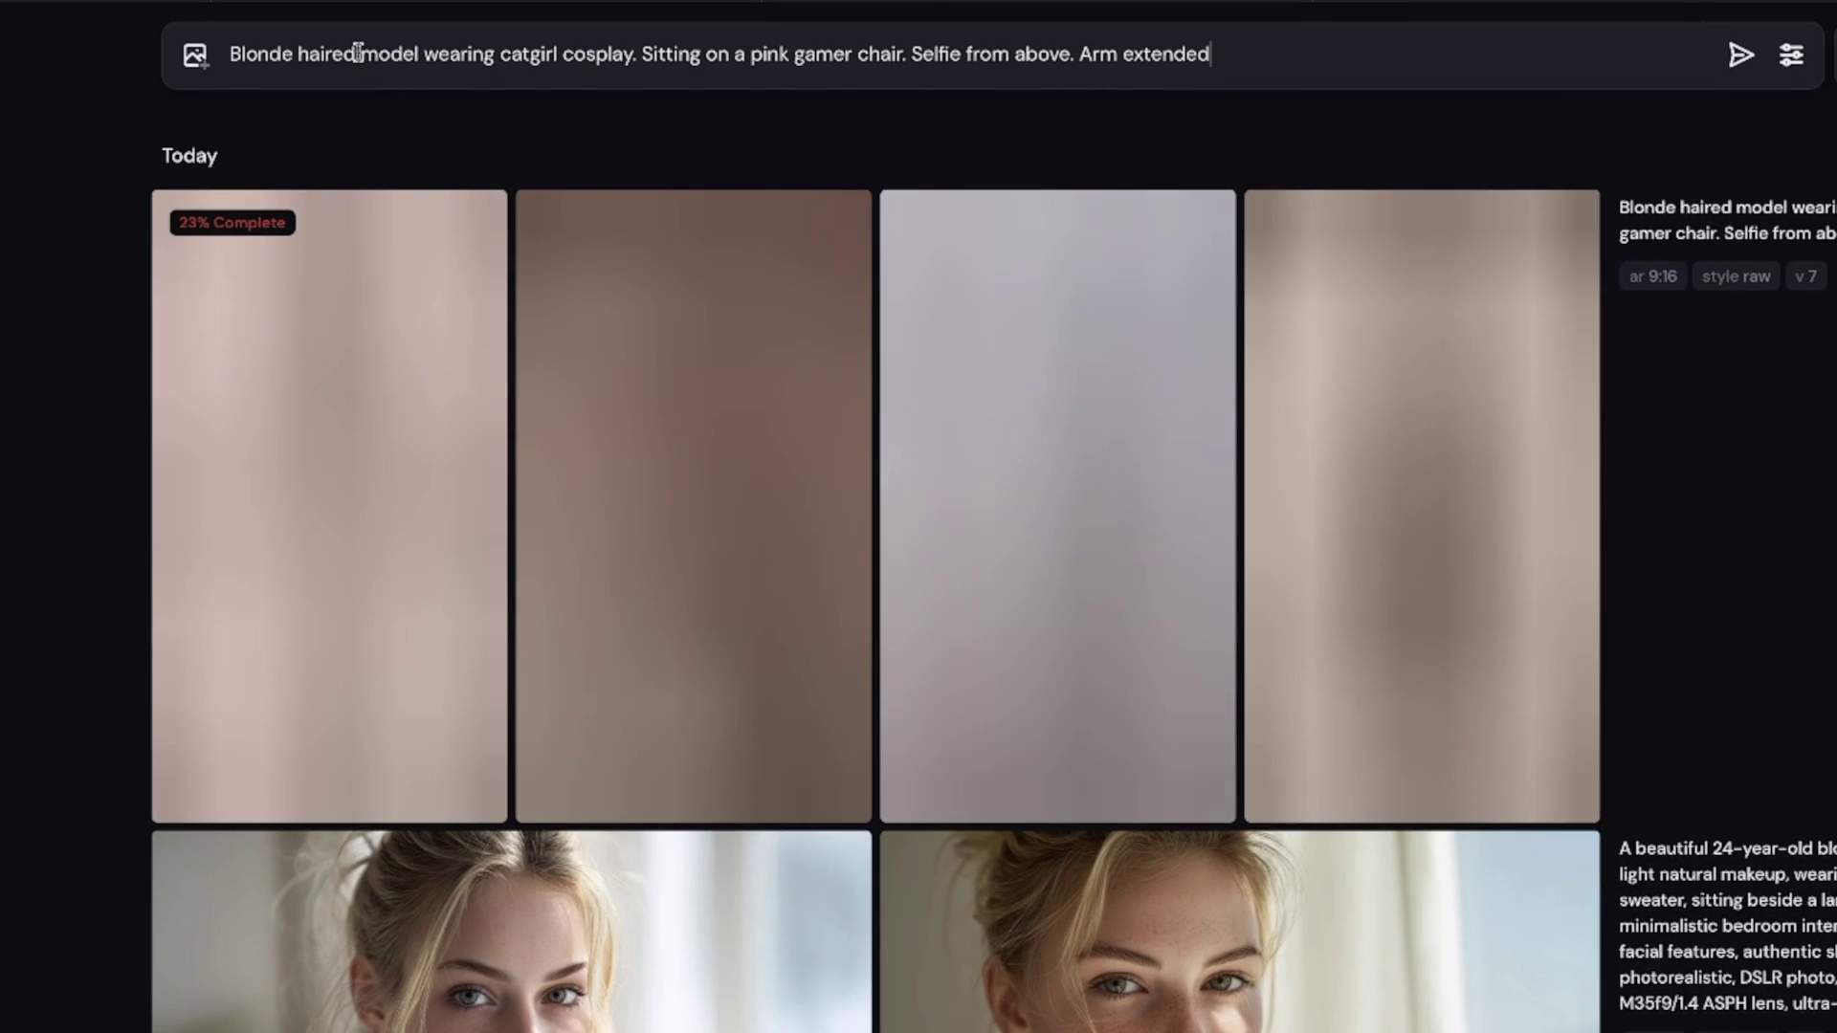
left_click_drag(360, 53, 231, 54)
type("24 year old woman,")
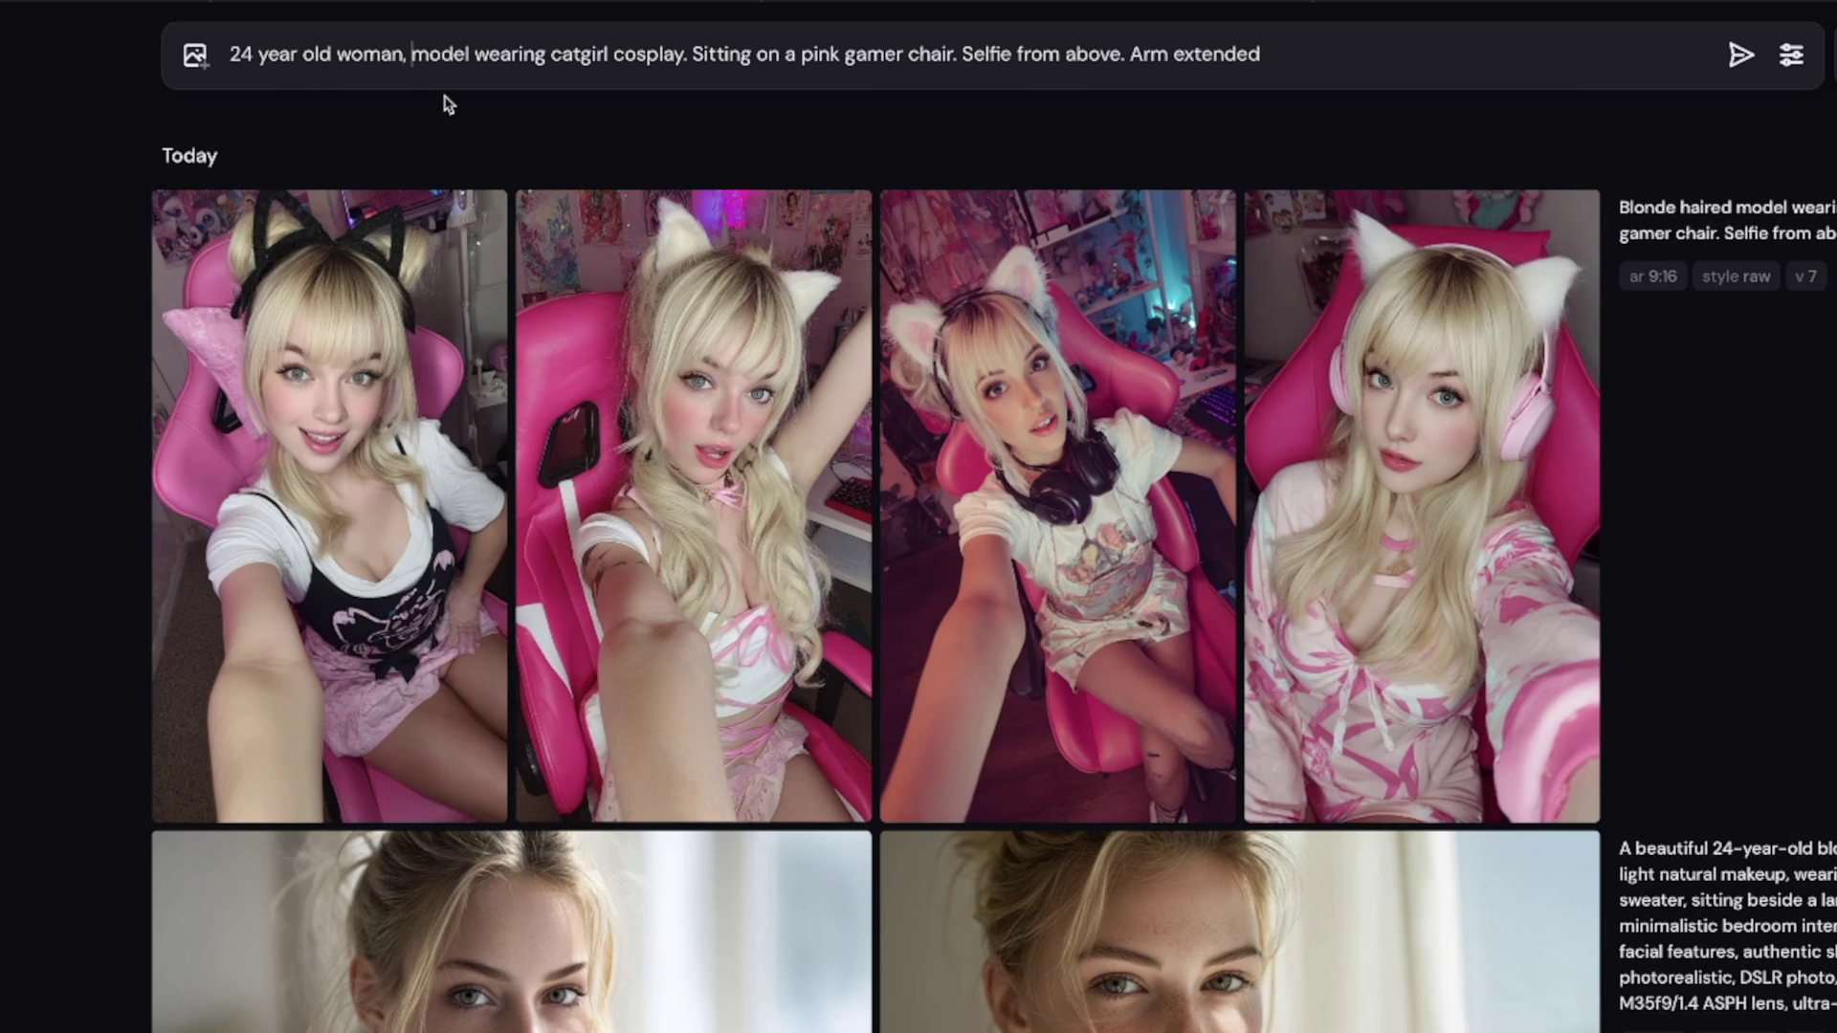
left_click_drag(686, 54, 558, 54)
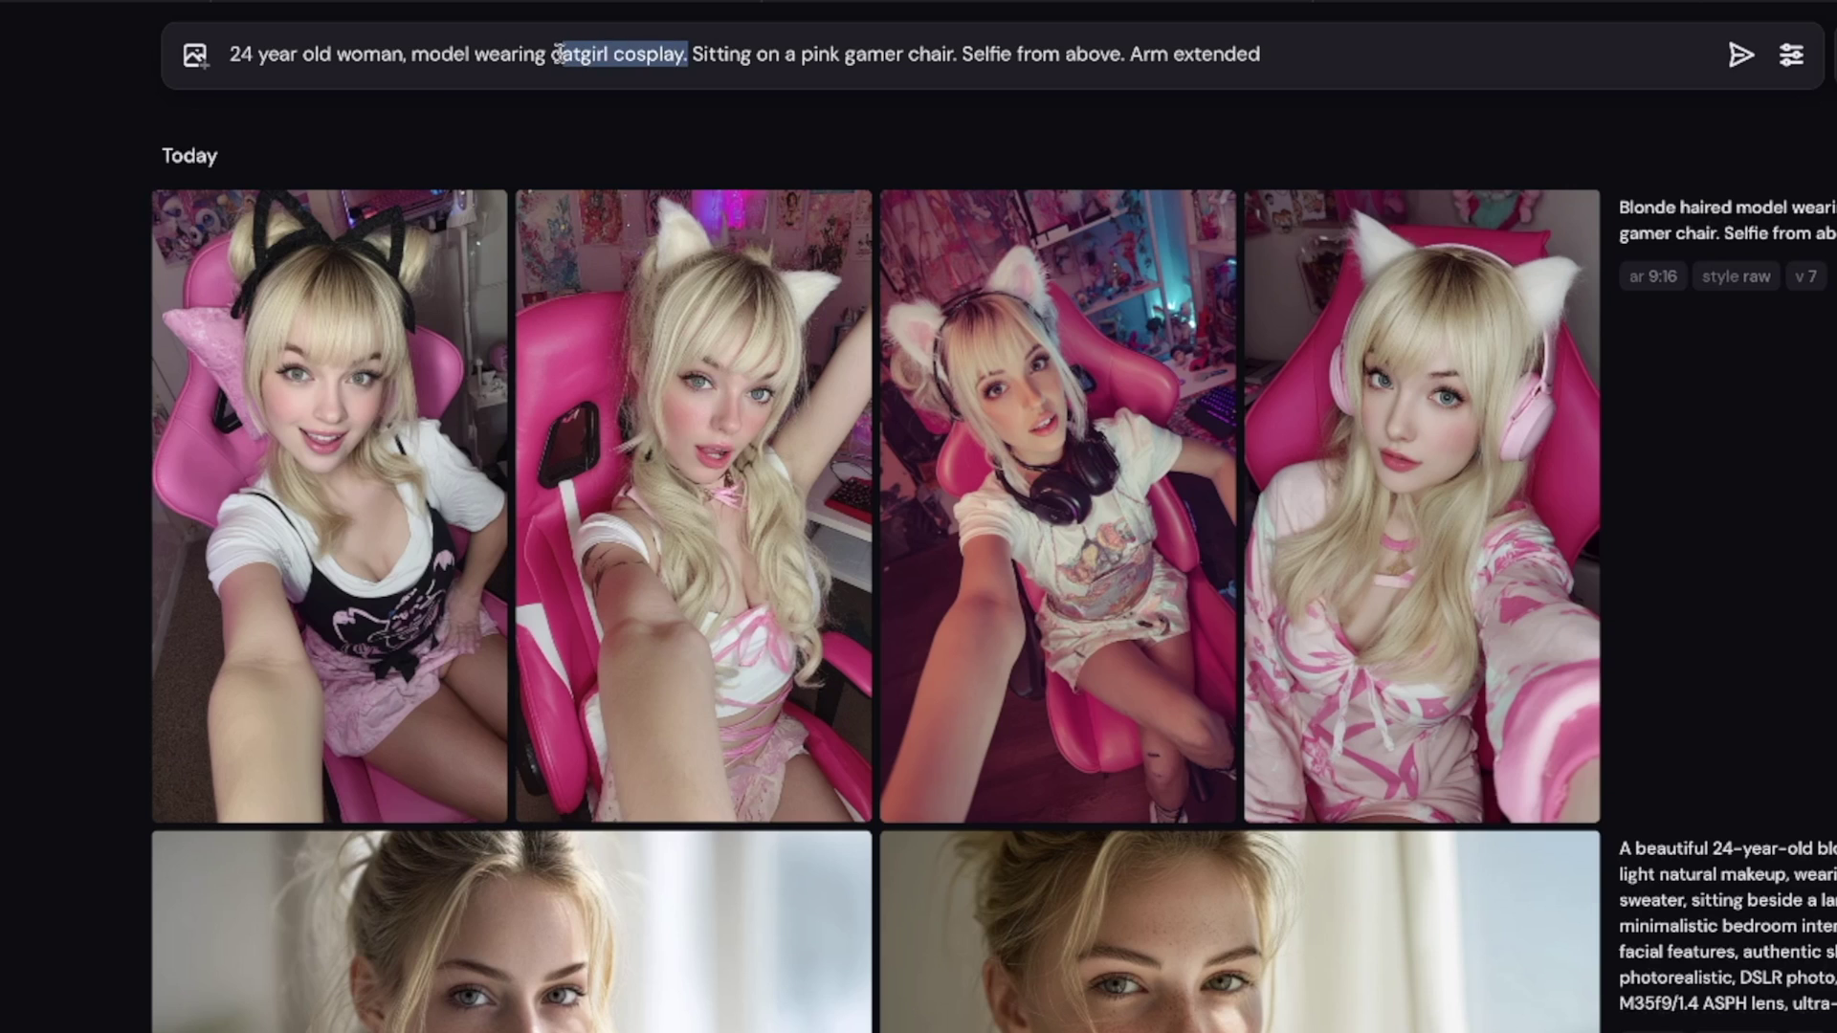
type("pajamas.")
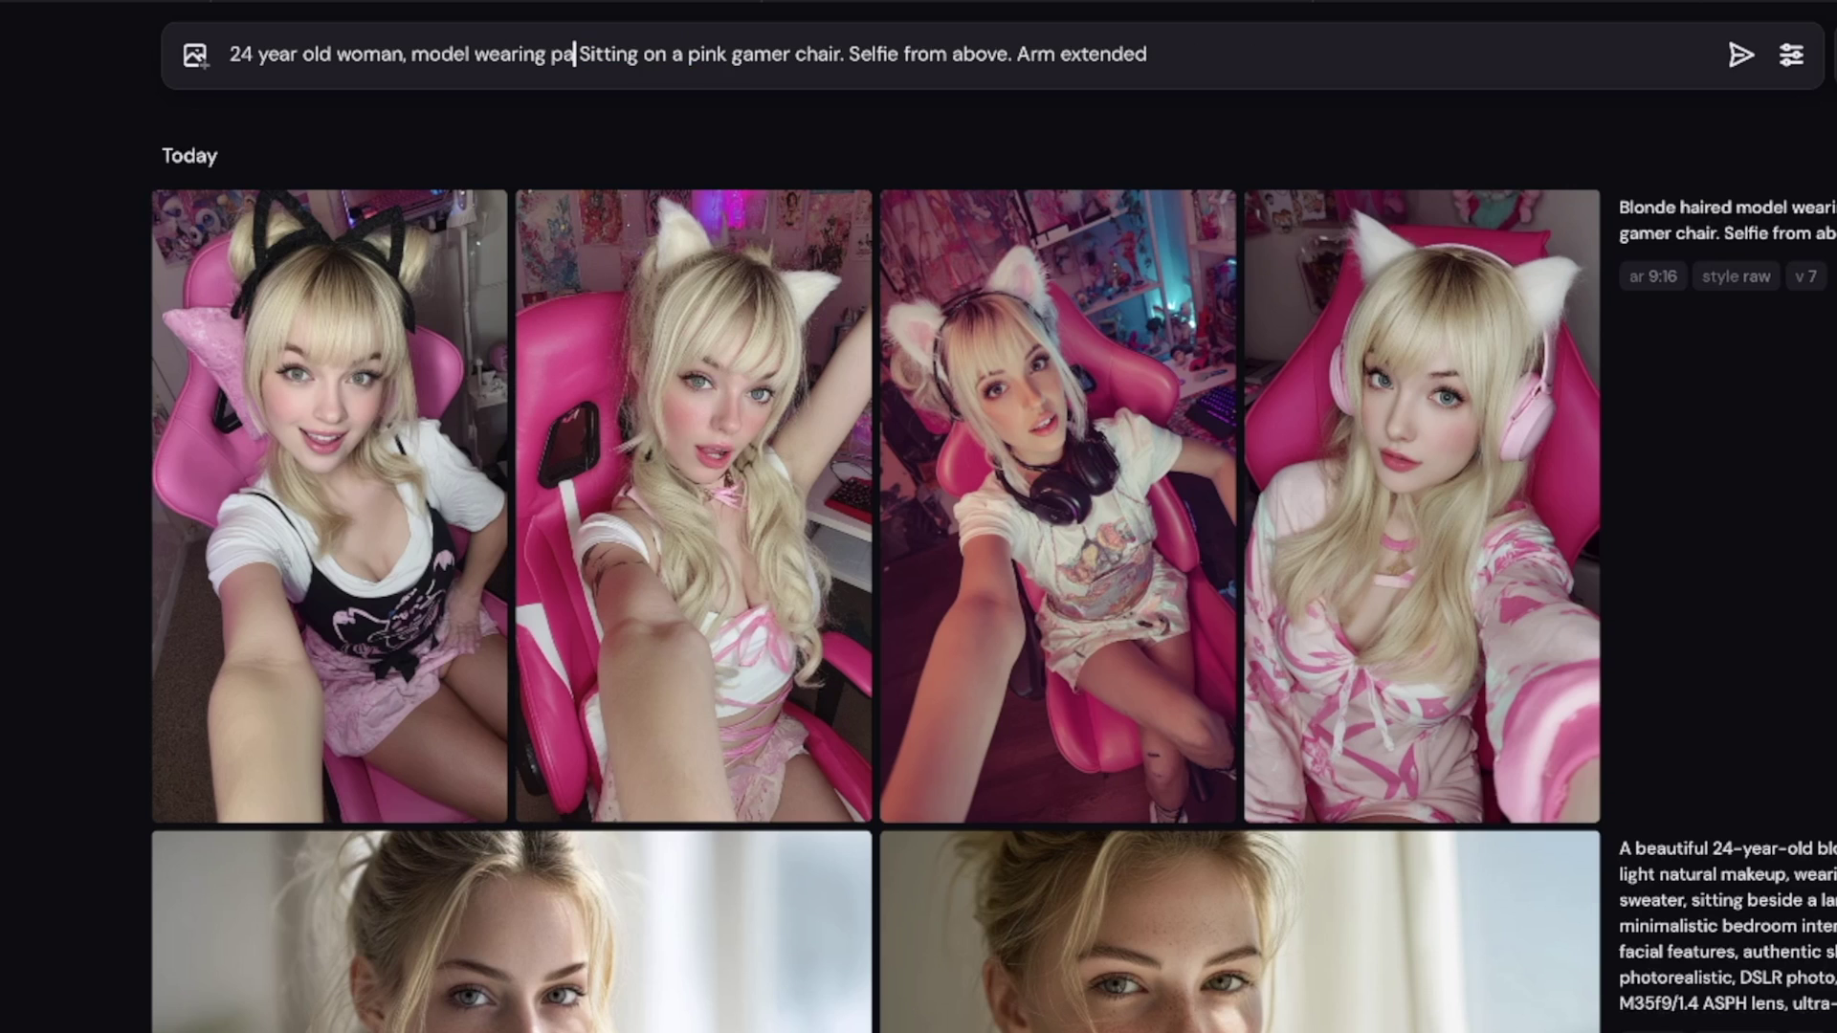
key("Return")
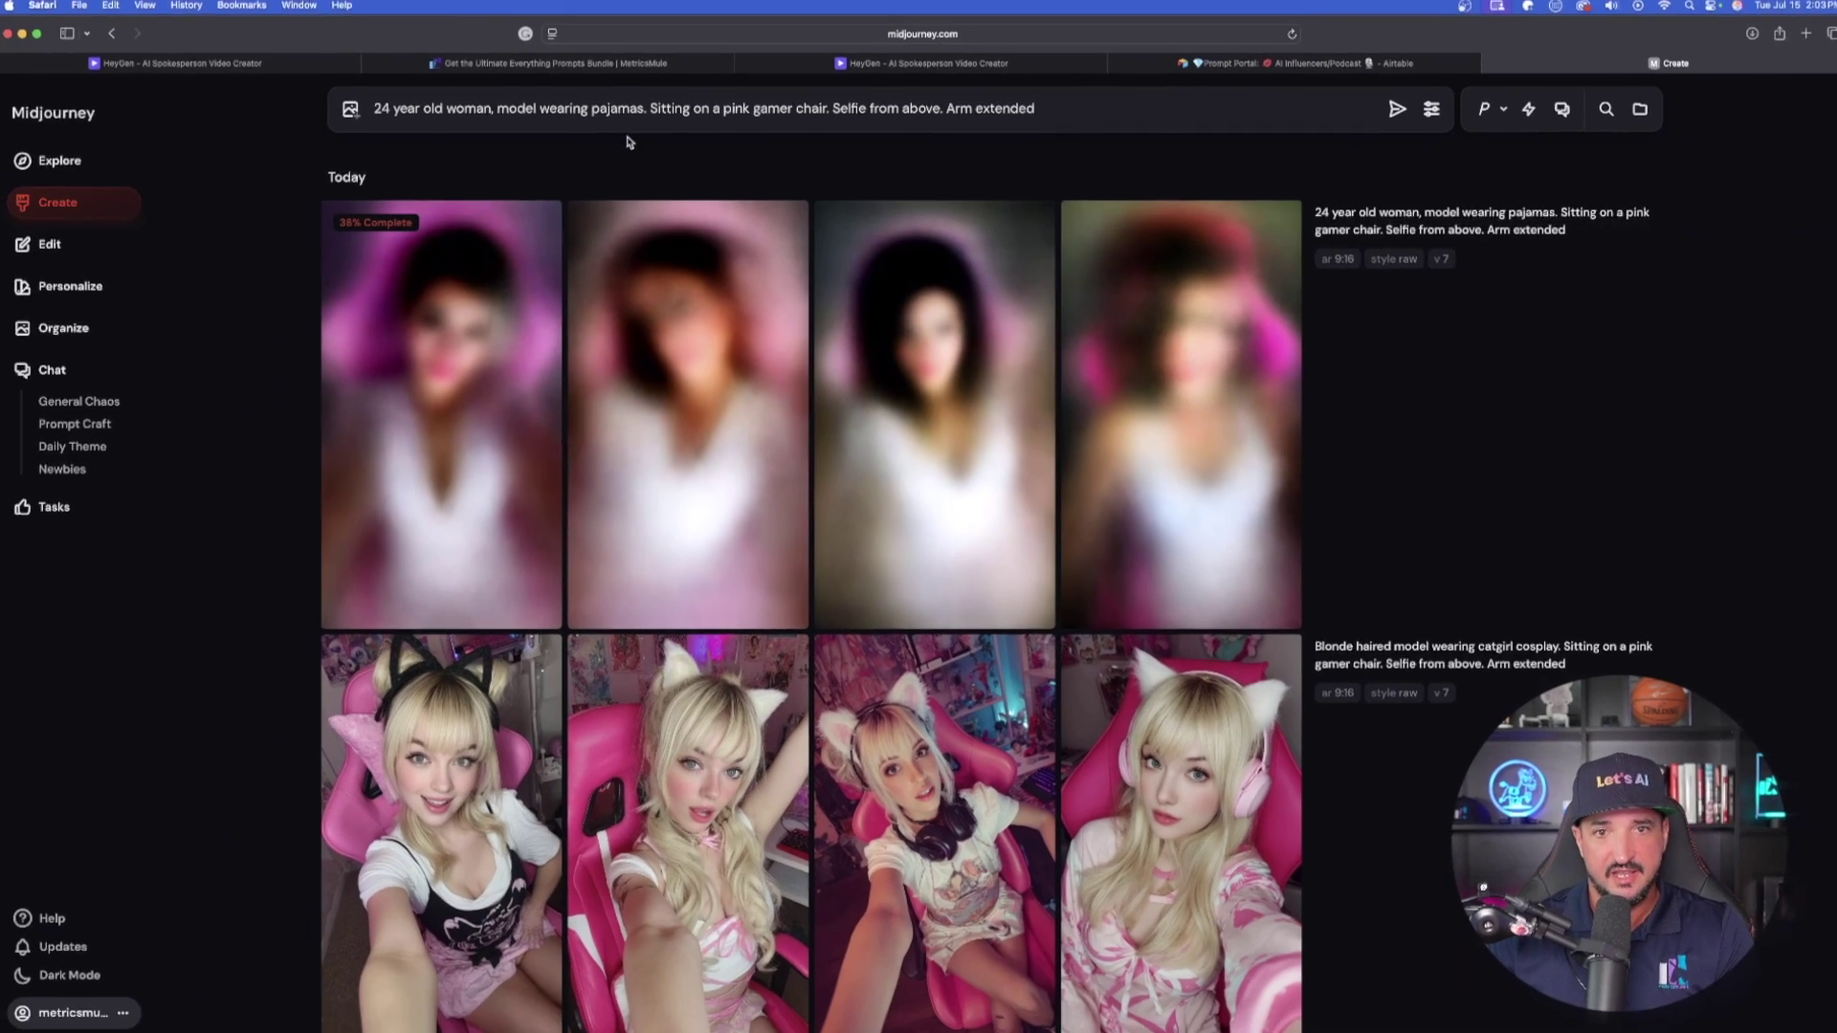
Rerun the pajamas selfie prompt with a saved face photo as Omni Reference
left_click(350, 108)
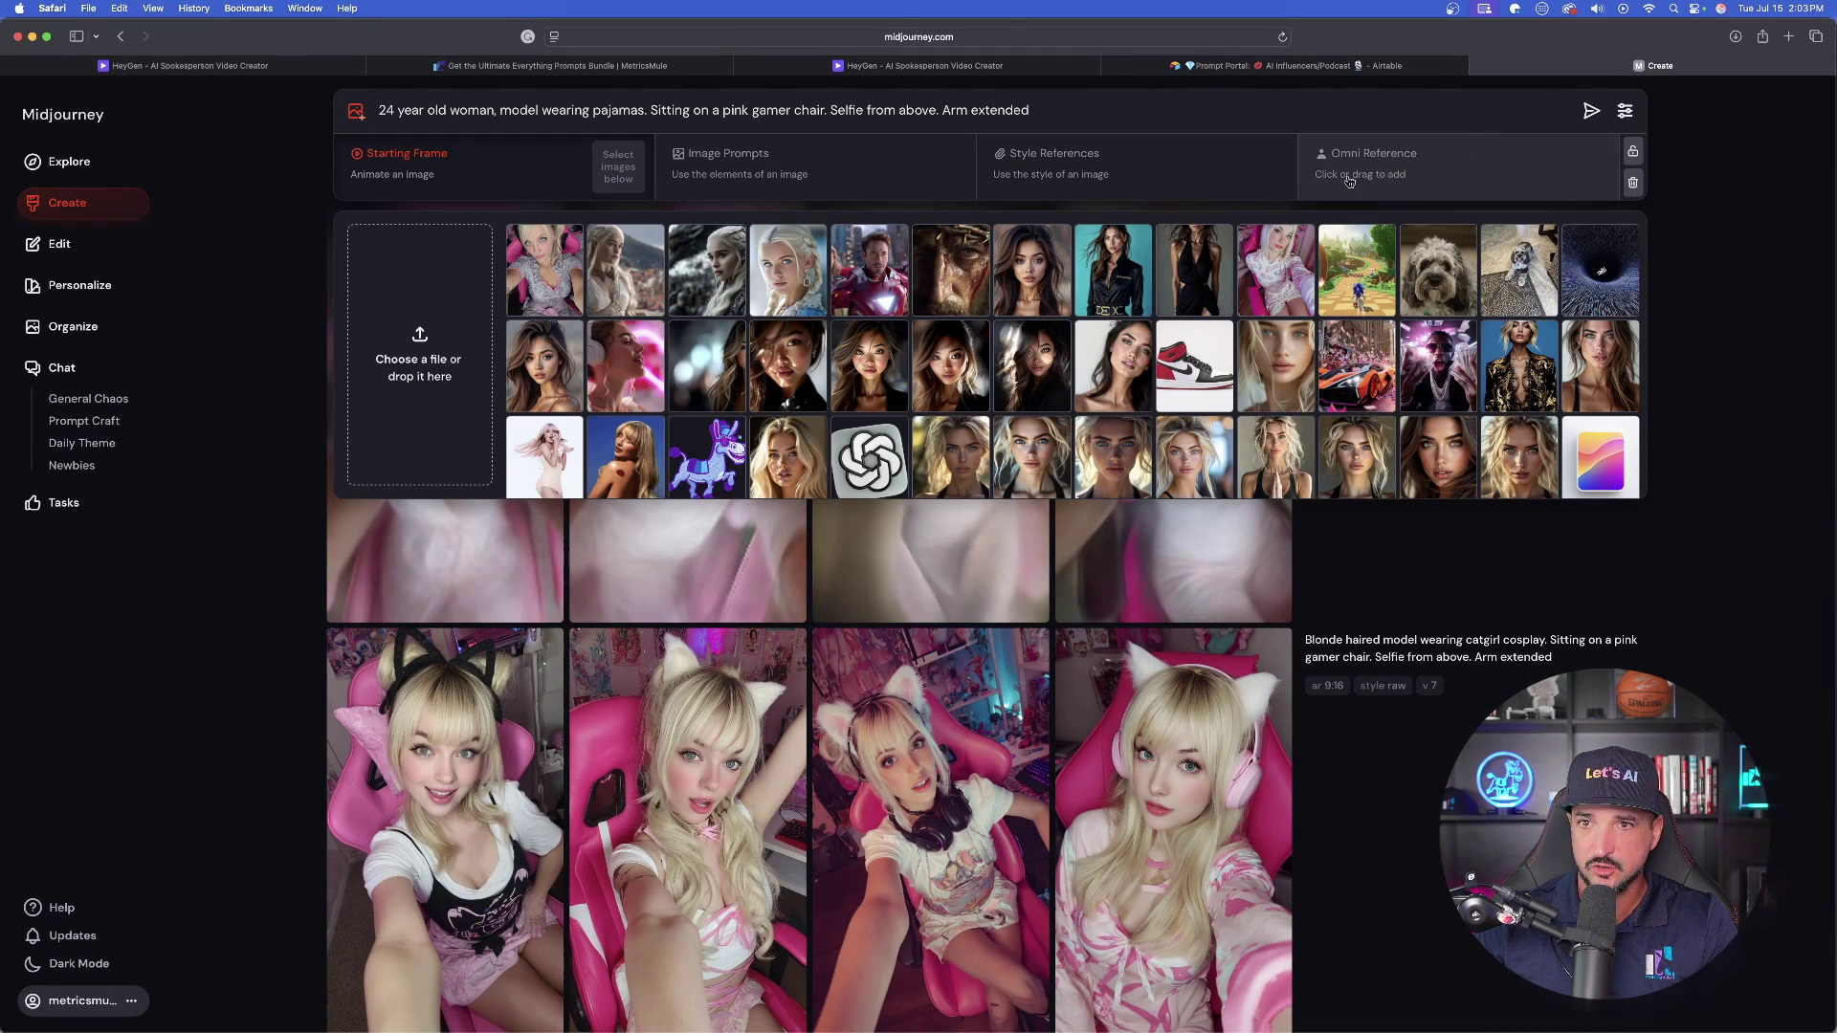
left_click(1437, 173)
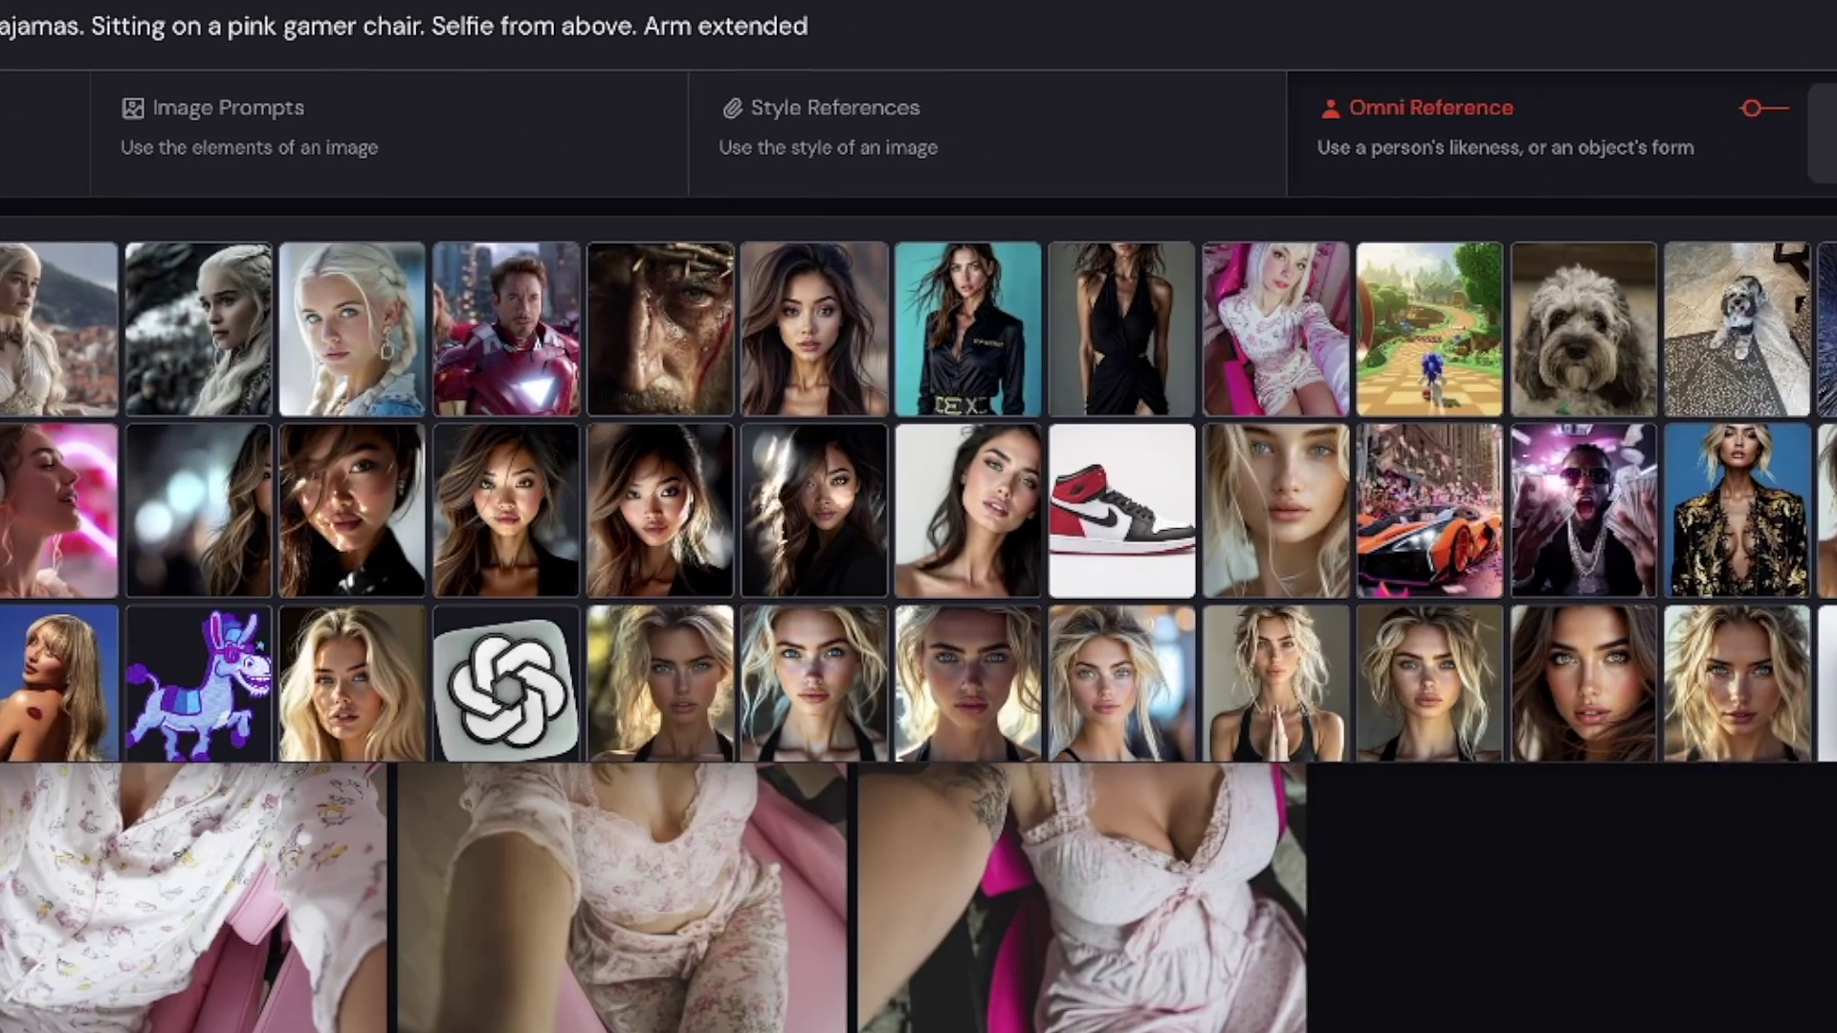
left_click_drag(1276, 510, 1381, 142)
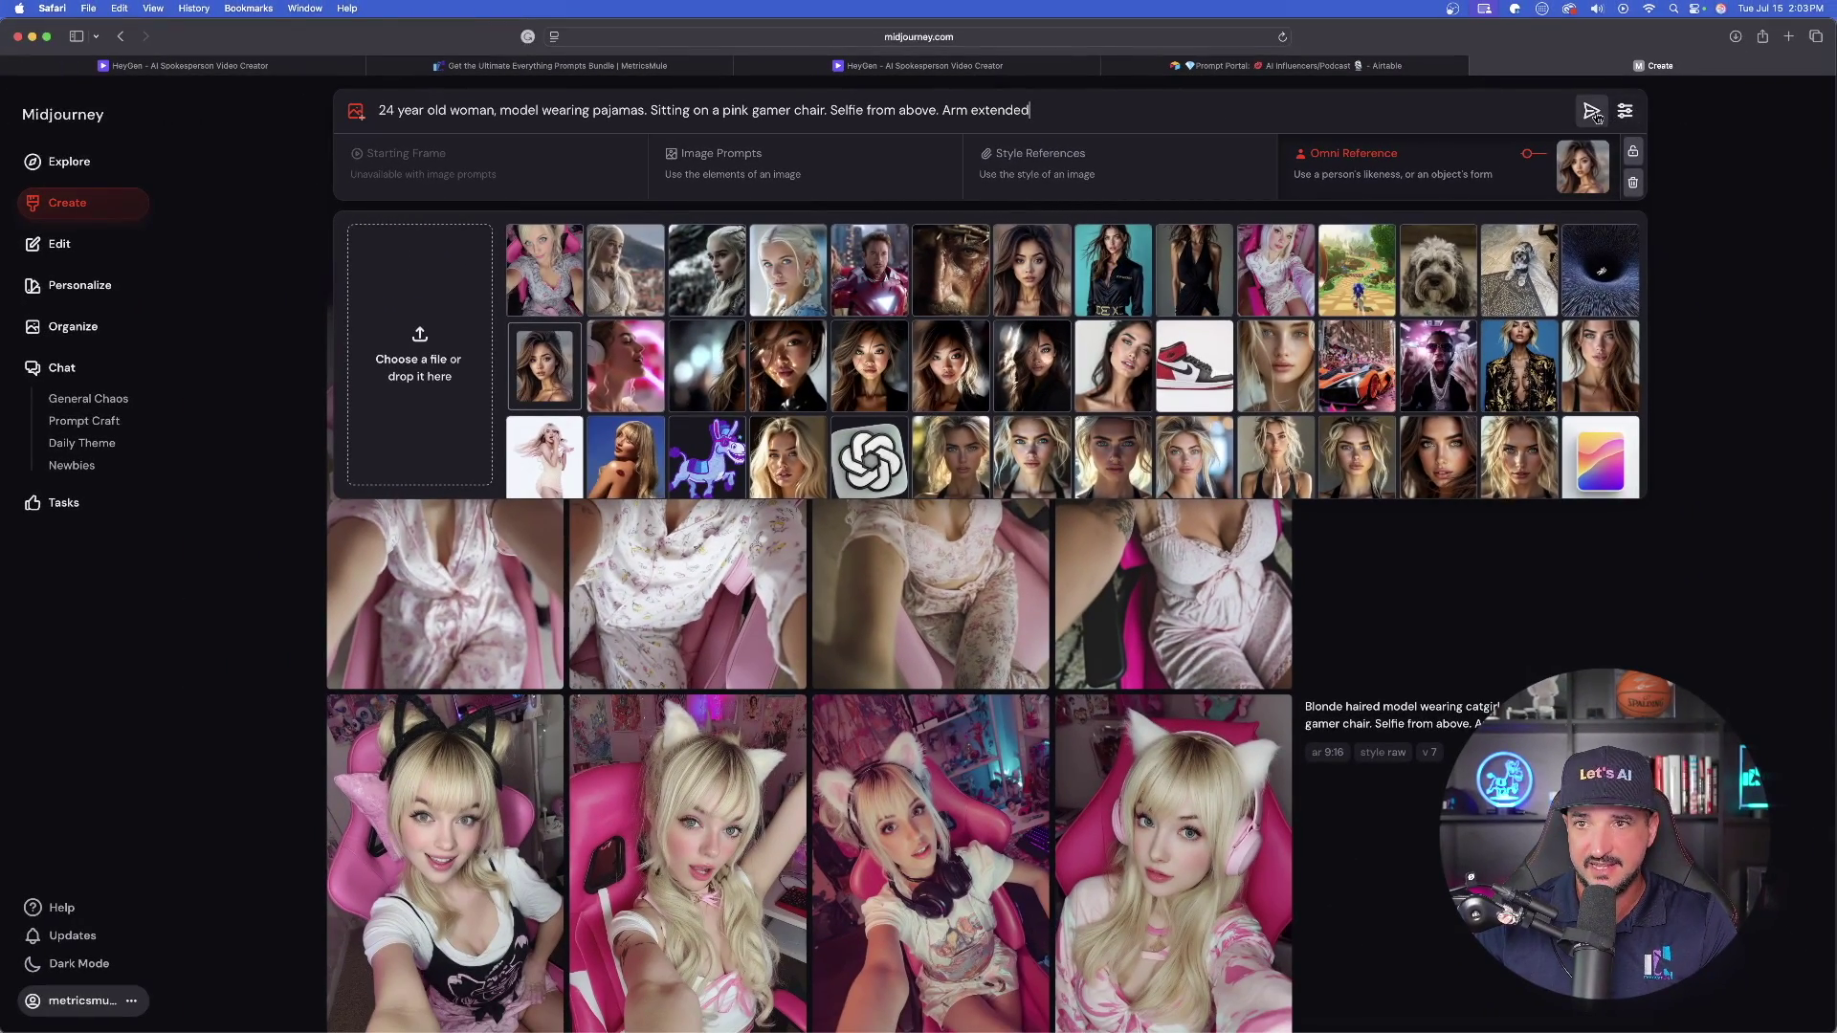
left_click(1592, 111)
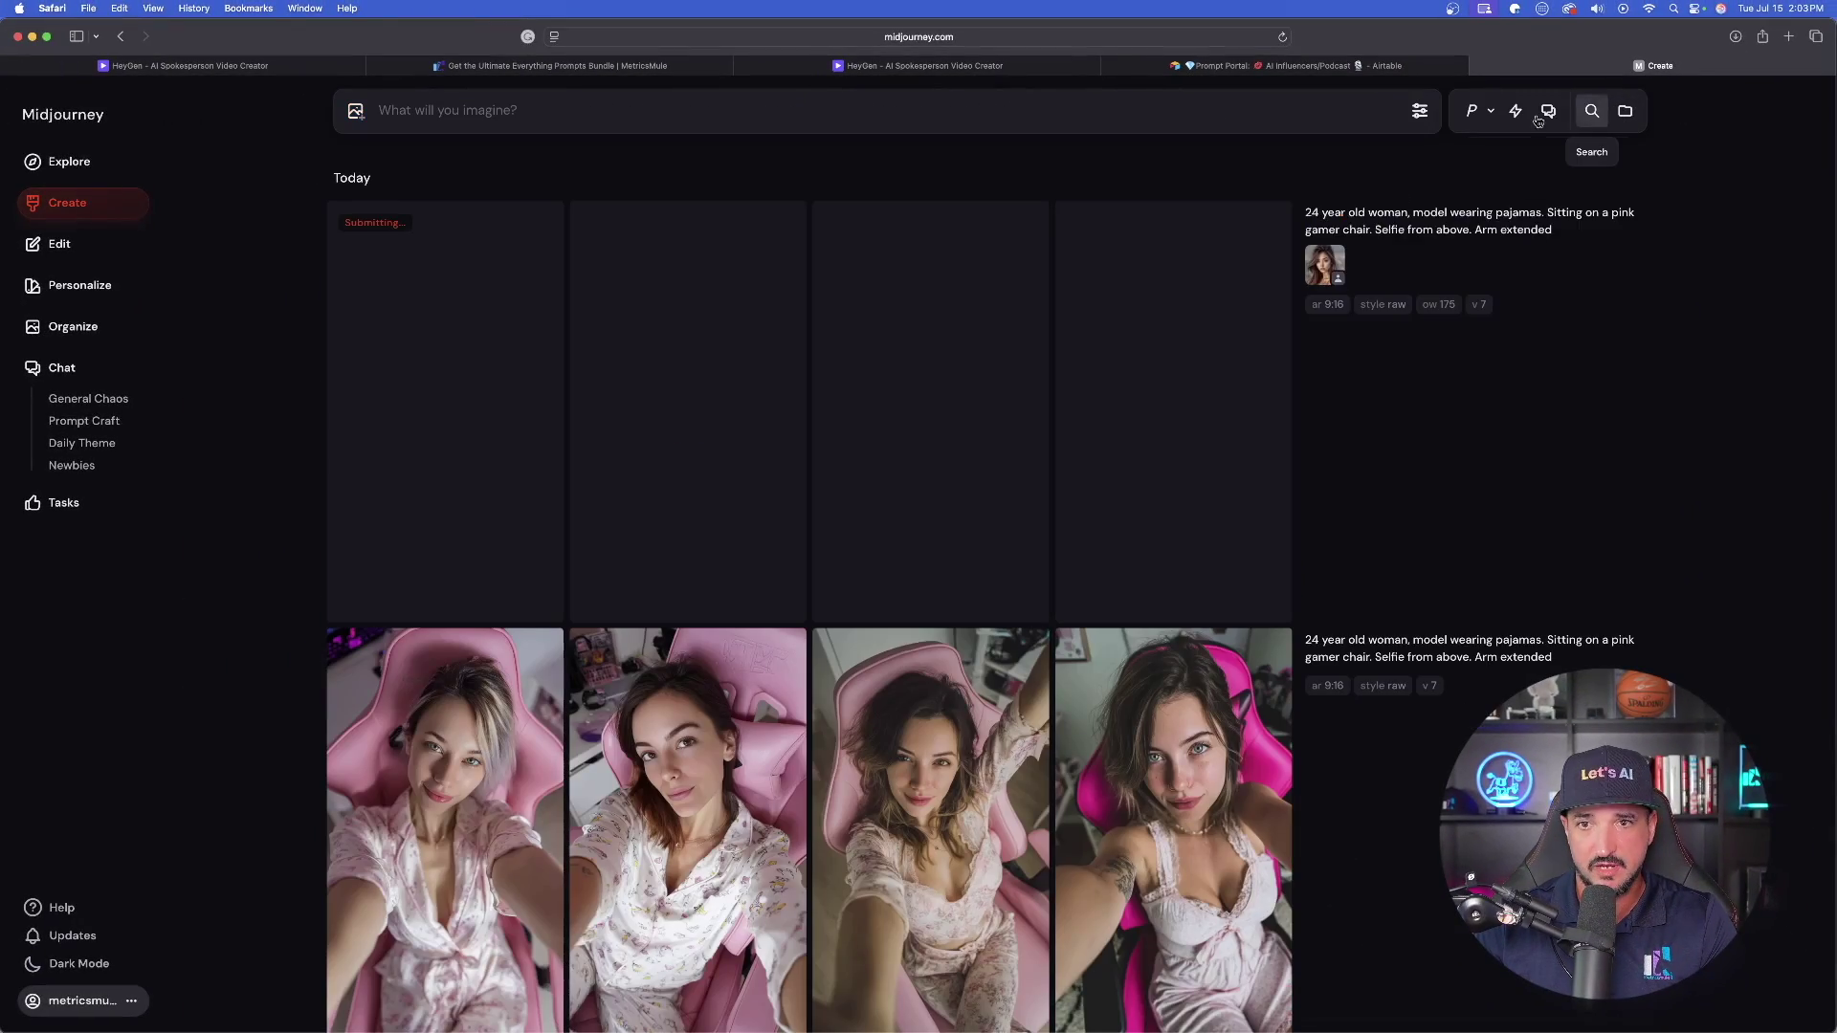
scroll(553, 730, "down", 5)
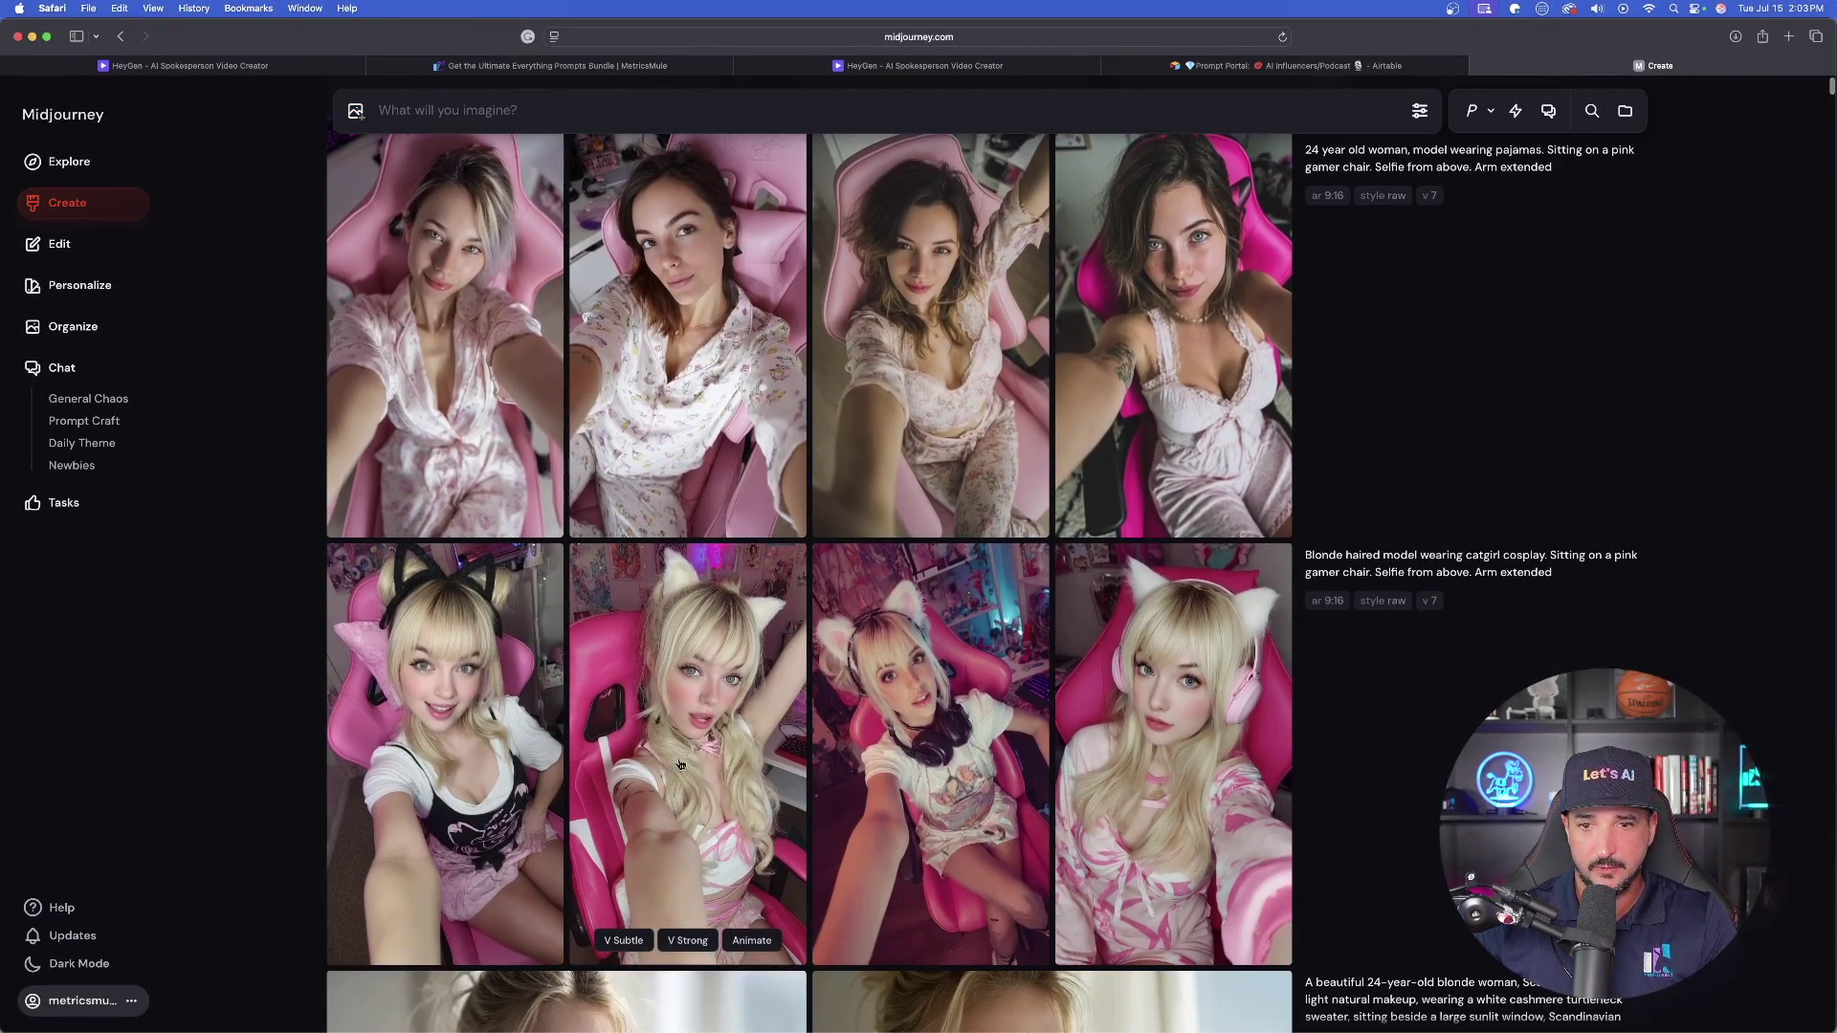
scroll(657, 320, "up", 1)
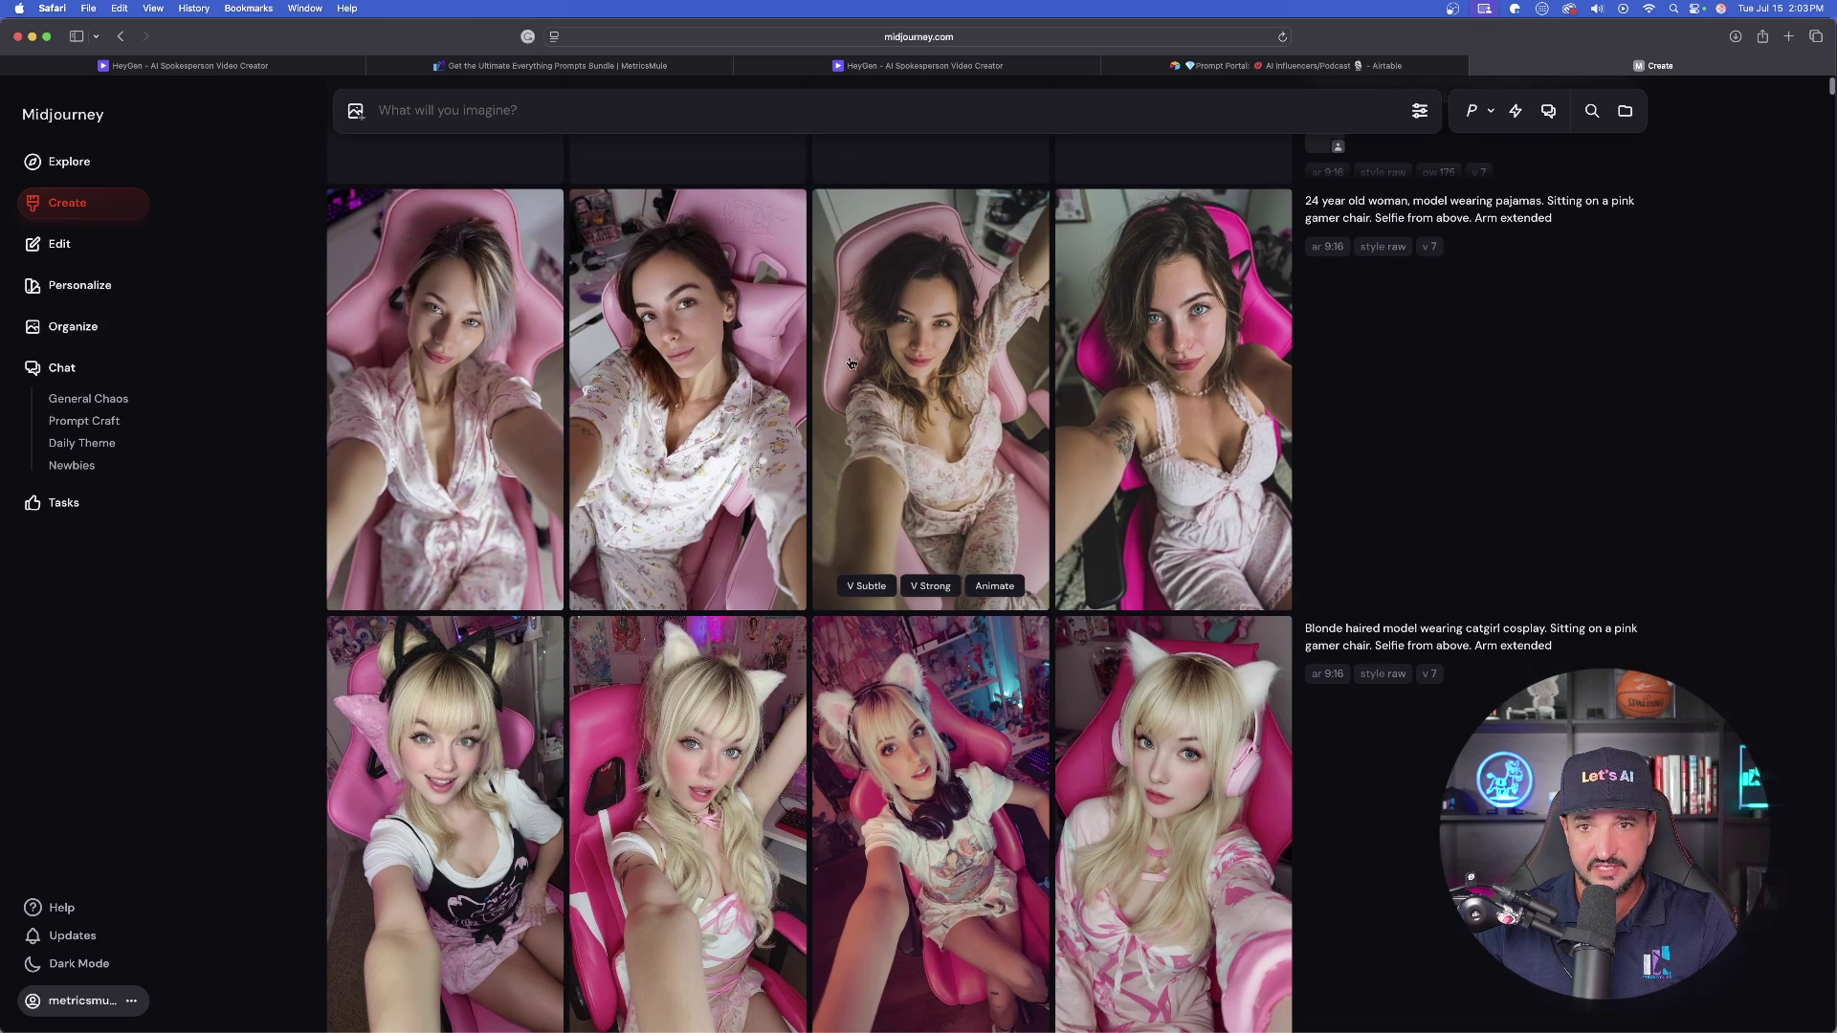
scroll(657, 319, "up", 5)
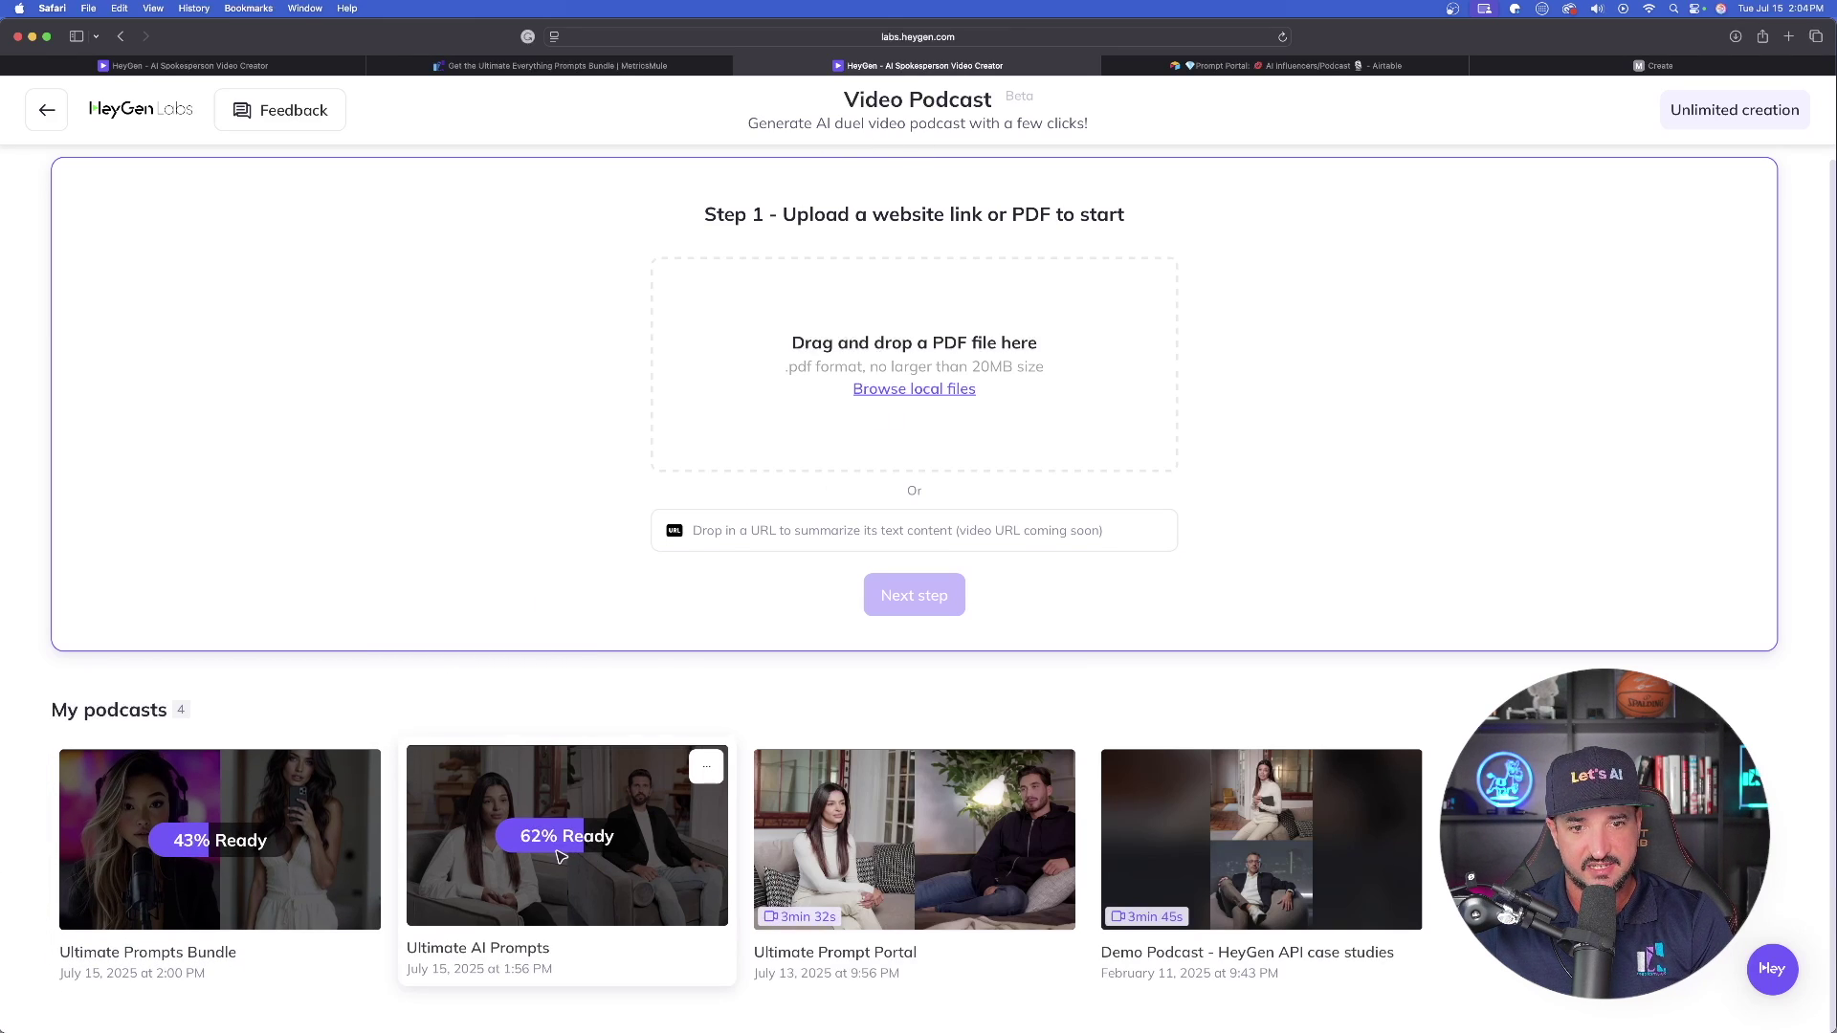
Check the podcasts at 43% and 62%, then return to Midjourney's Create tab
left_click(1609, 71)
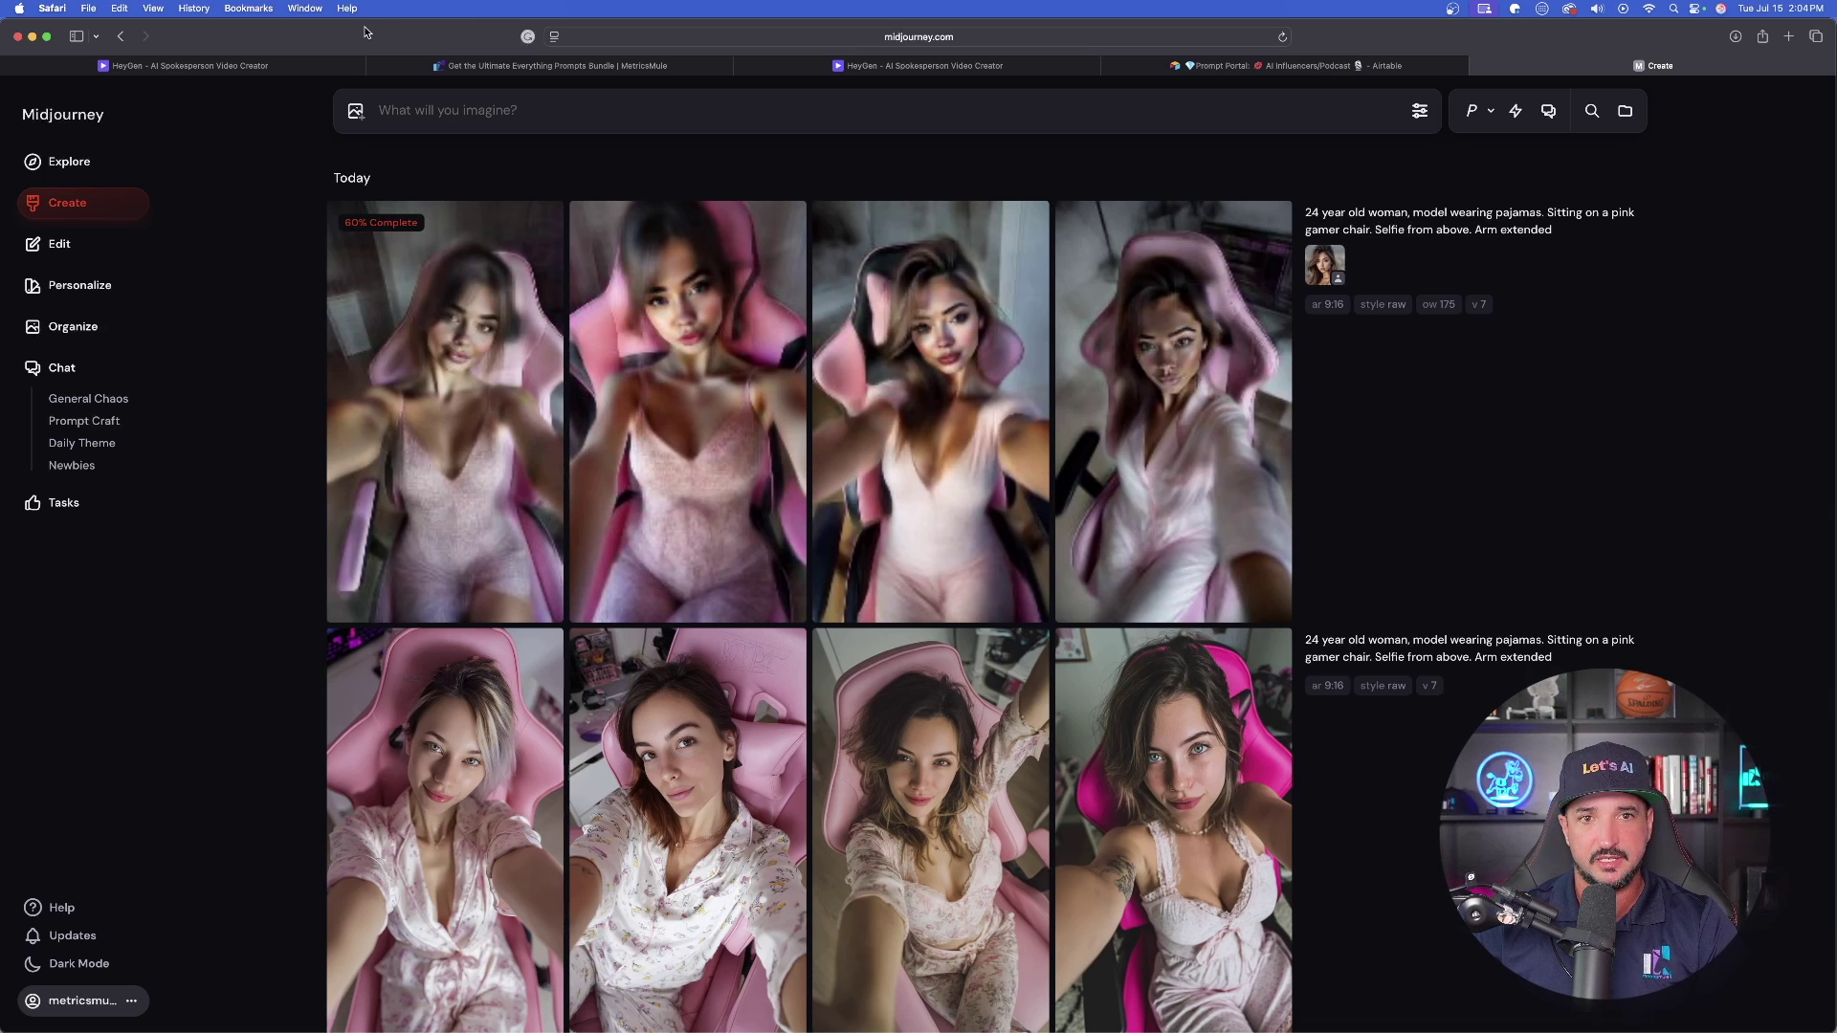
Look through the four face-referenced pajama selfies full size, then go back to the catgirl cosplay Airtable record
left_click(473, 383)
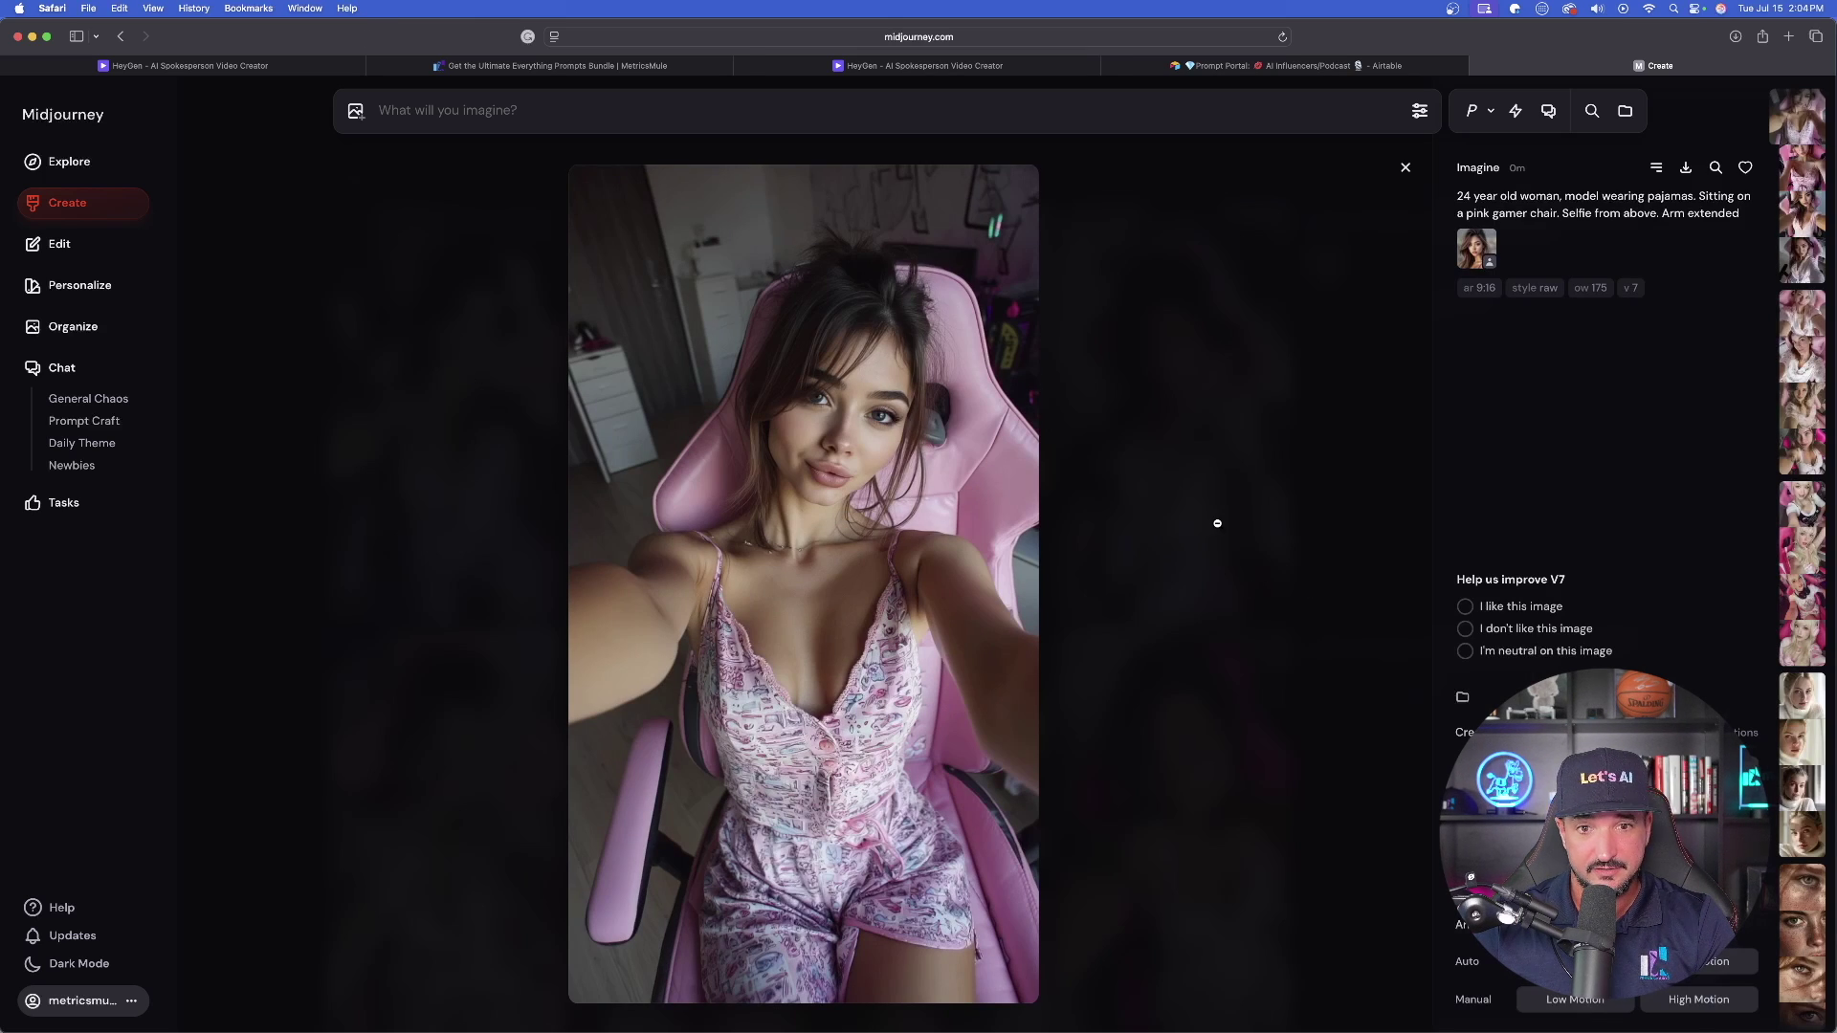
key("Right")
key("Right")
key("Right")
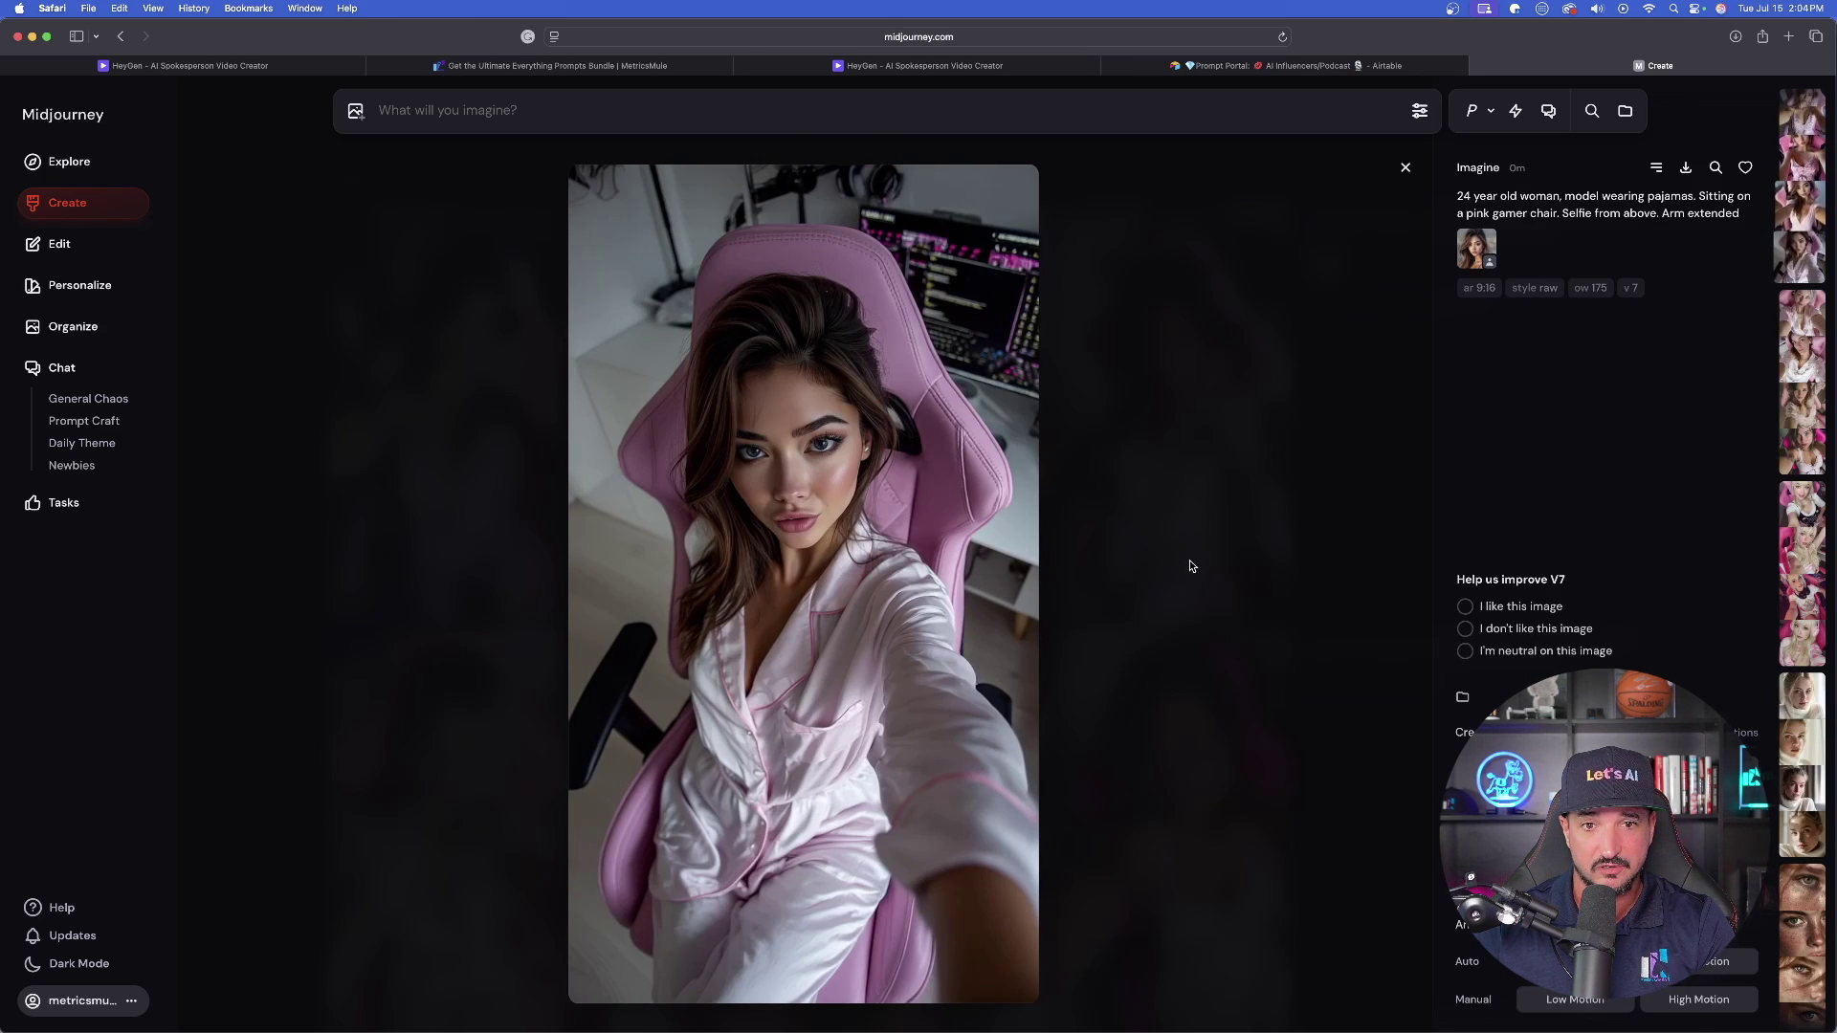
key("Escape")
scroll(729, 472, "down", 7)
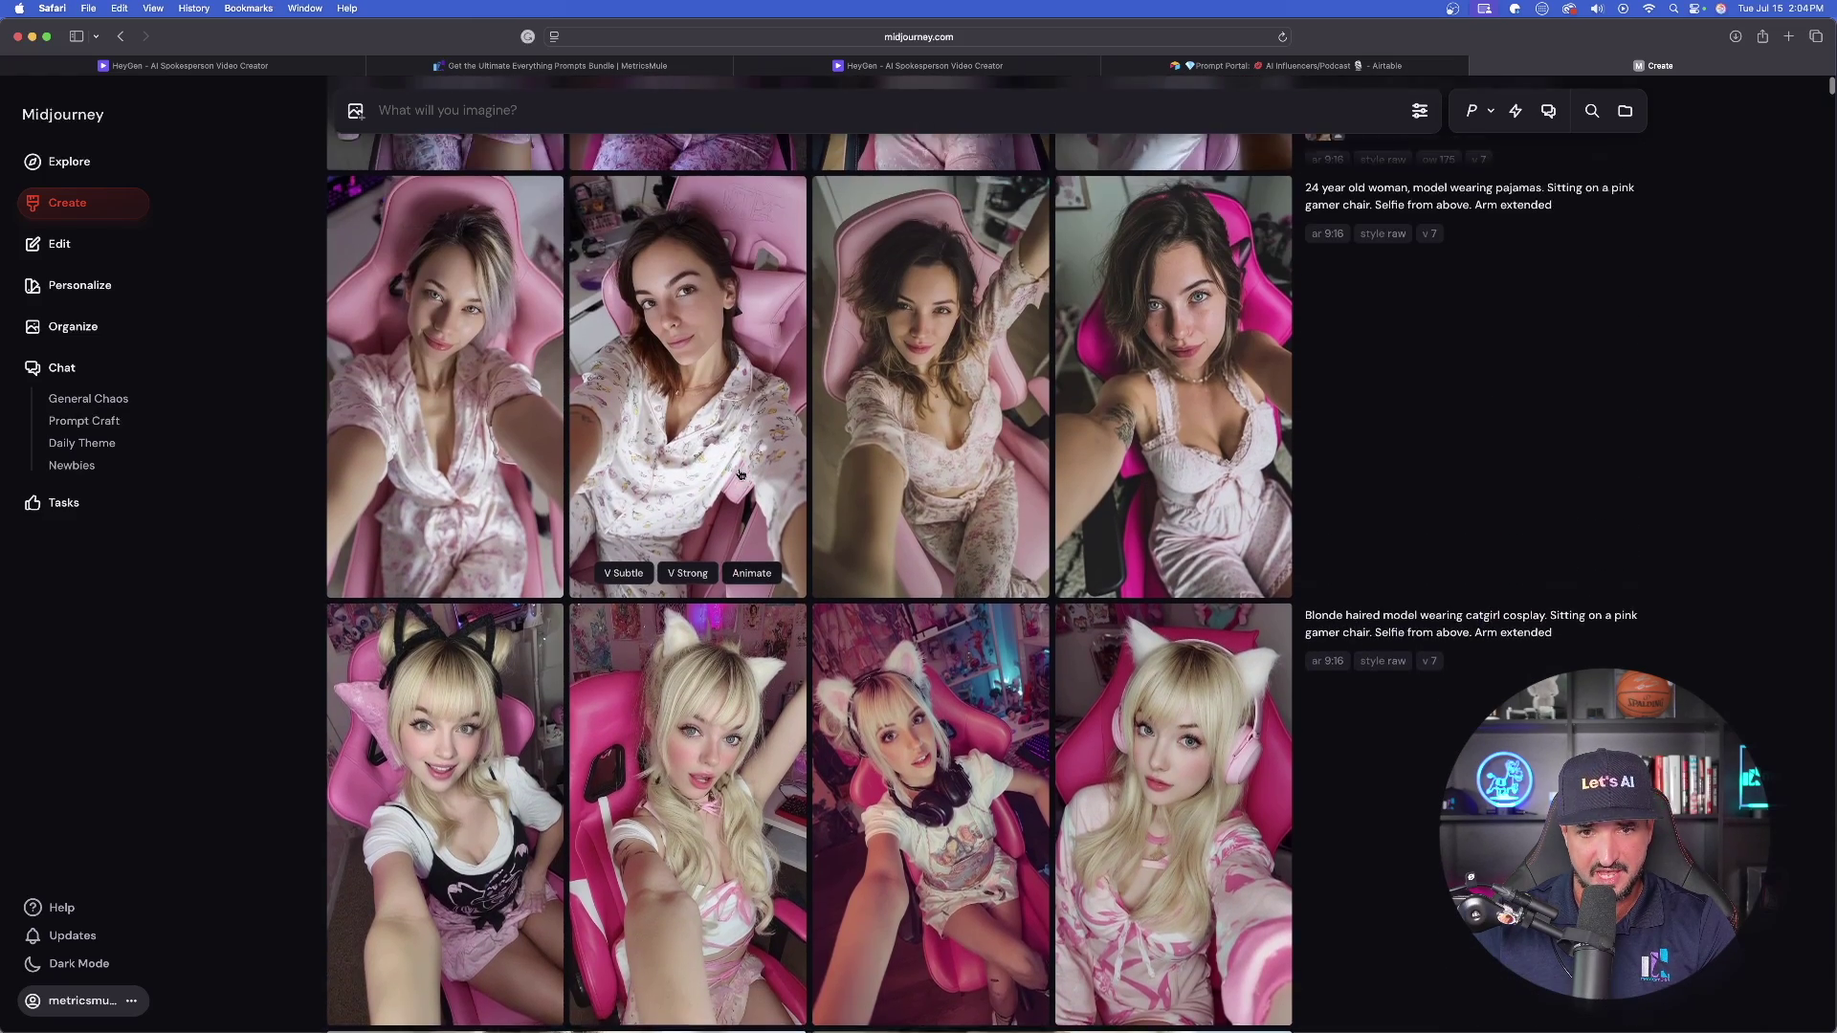
scroll(740, 473, "up", 5)
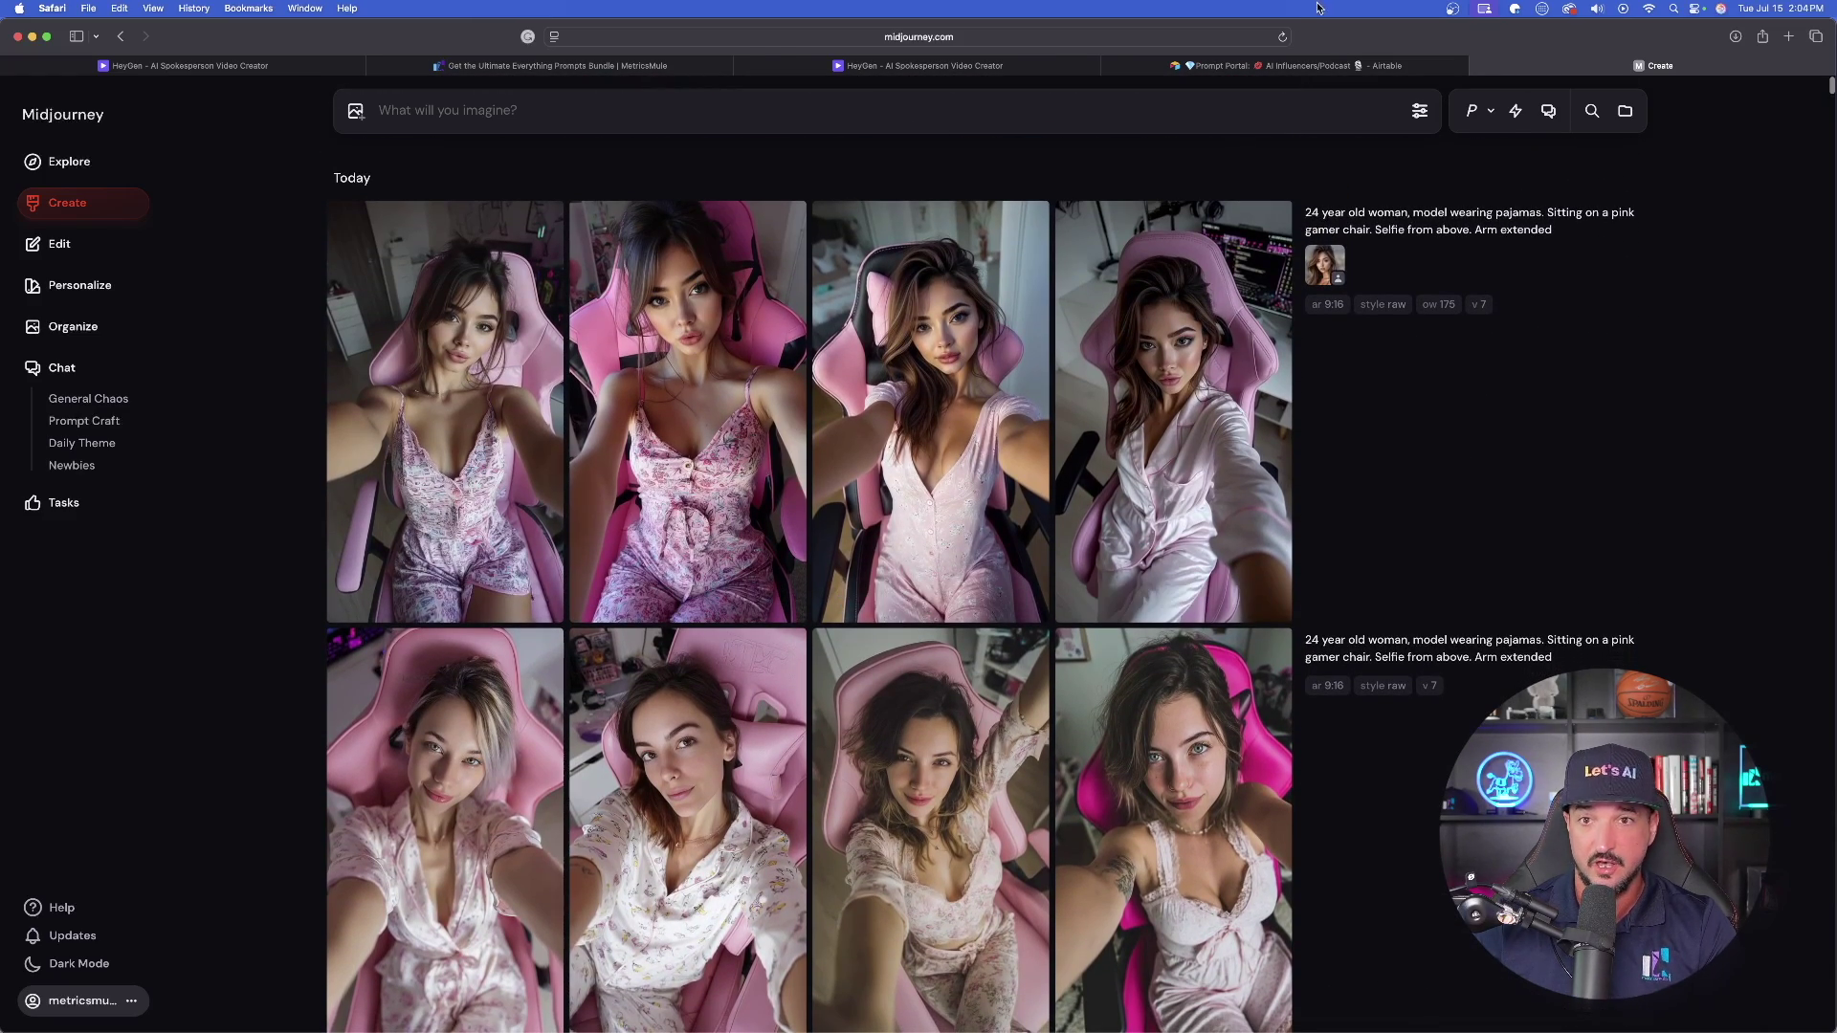
left_click(1287, 65)
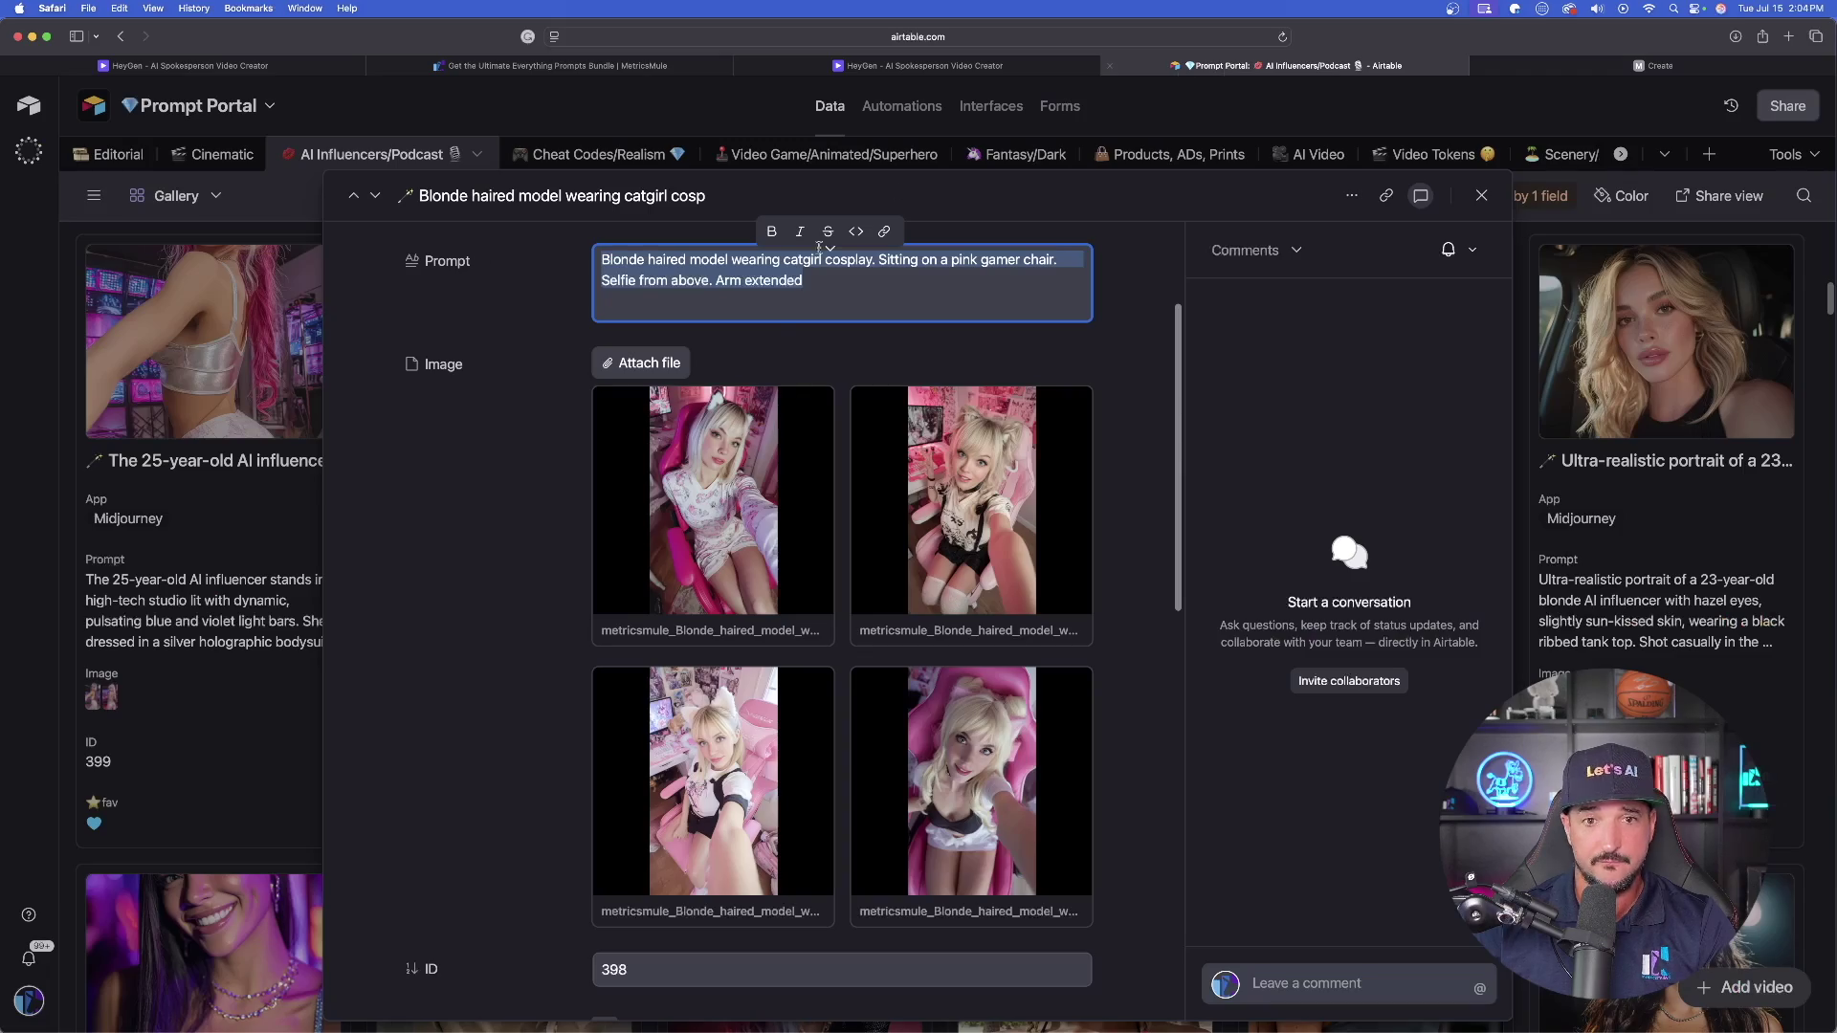